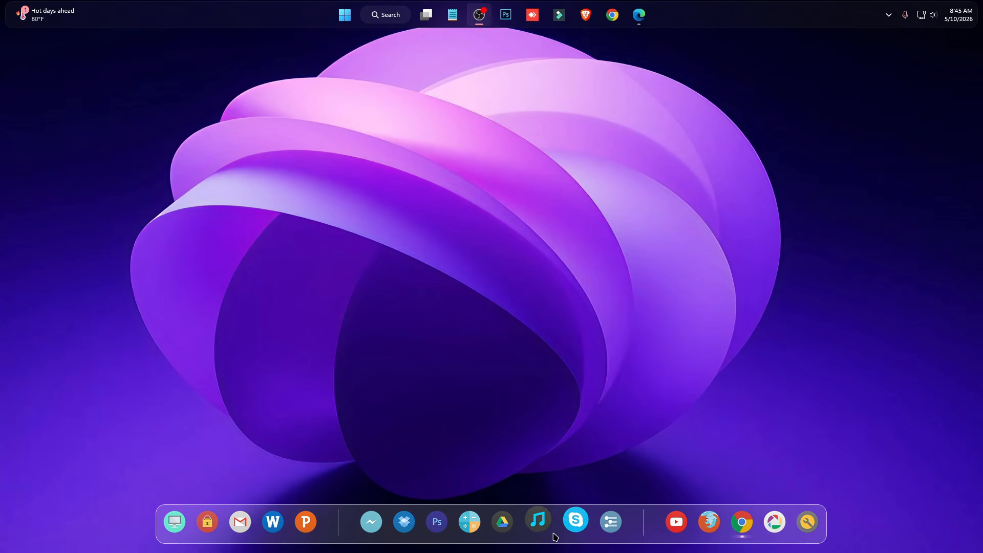
Step: Look over the themed This PC window and browse the Start menu's full app list
left_click(172, 525)
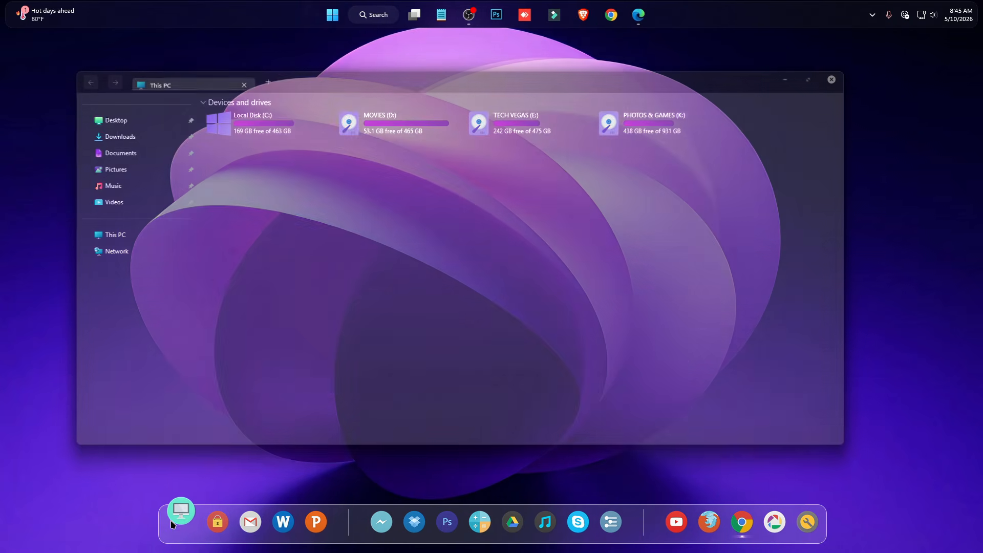
left_click(831, 78)
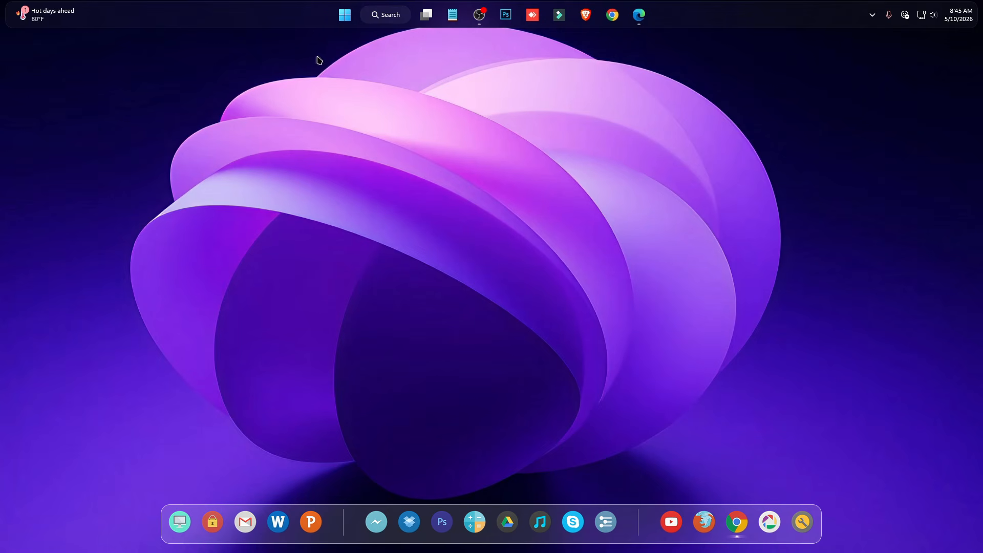
left_click(345, 16)
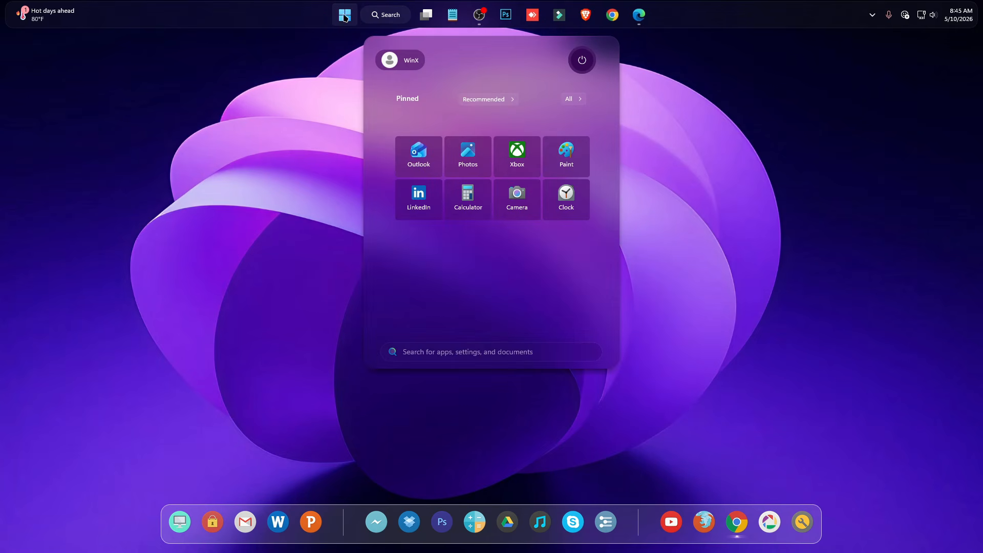
left_click(572, 99)
scroll(545, 194, "down", 5)
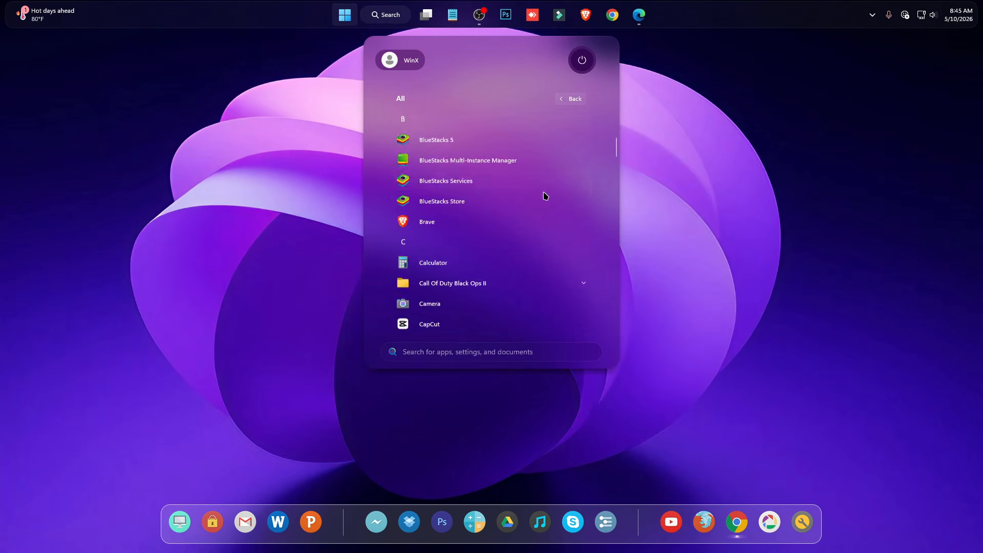
scroll(545, 196, "down", 15)
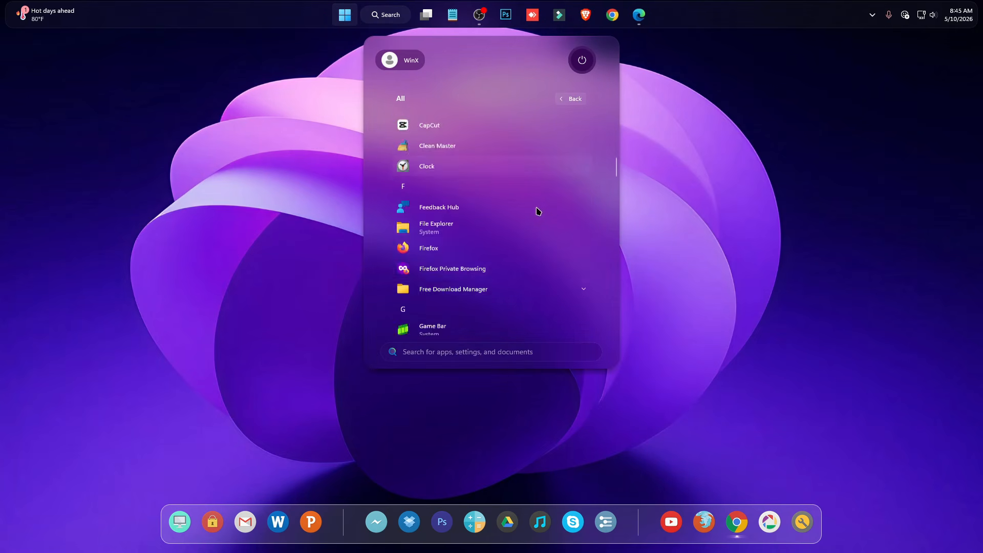
left_click(716, 200)
left_click(346, 12)
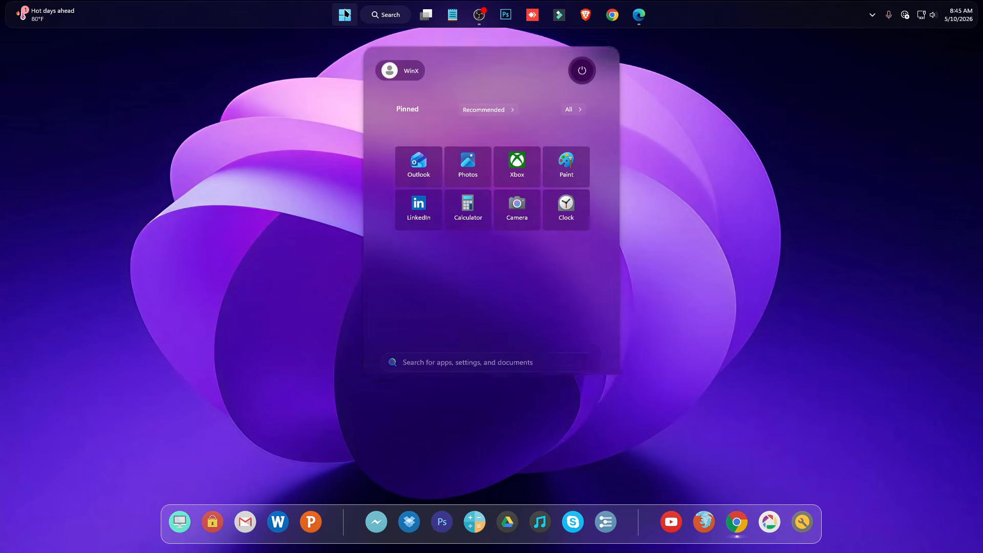
left_click(303, 114)
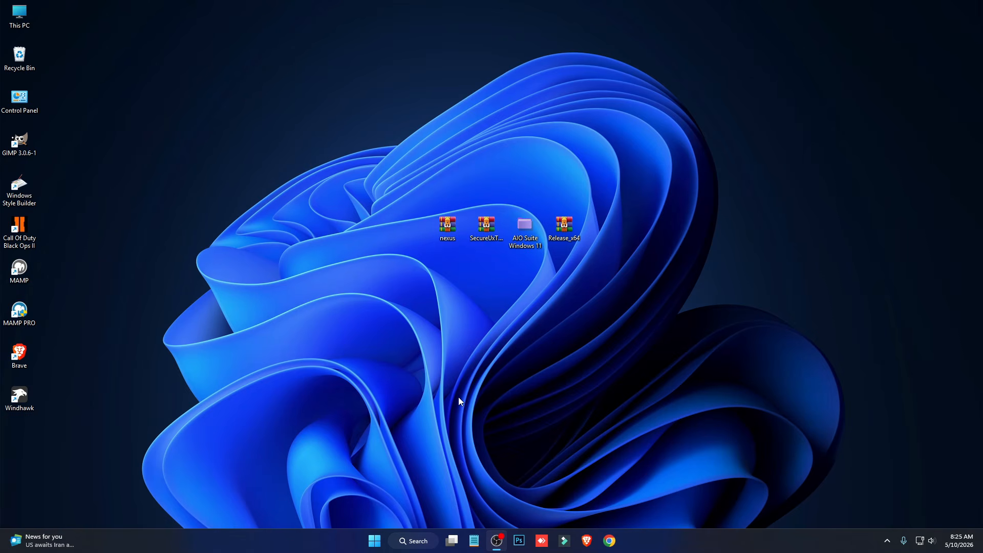
Step: Create a system restore point for Local Disk (C:) with the description "Win 11"
left_click(412, 541)
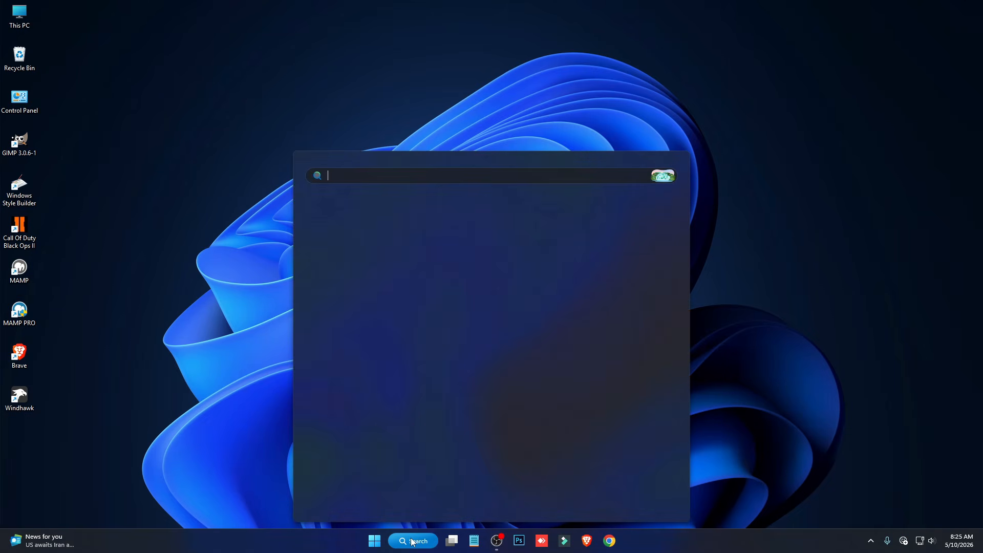
type("create")
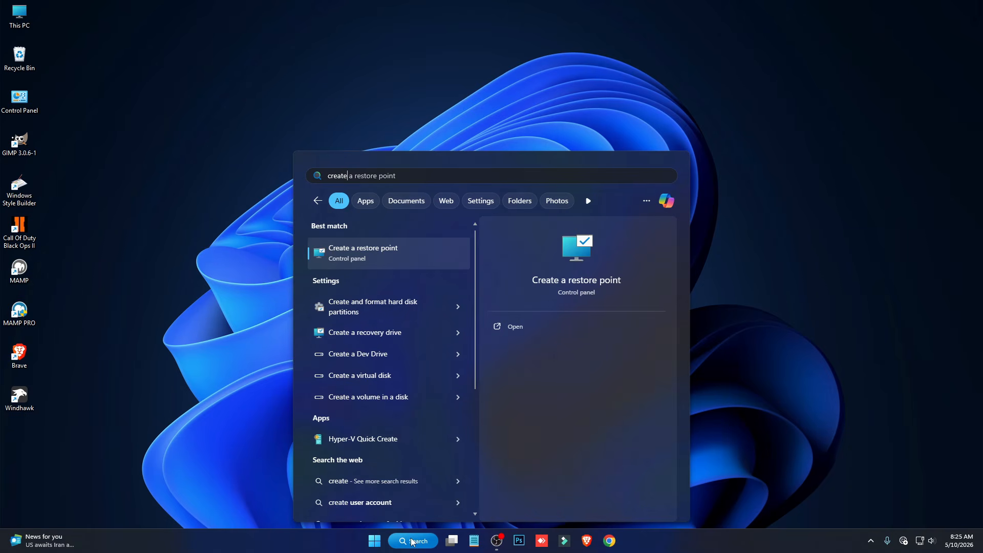
left_click(381, 262)
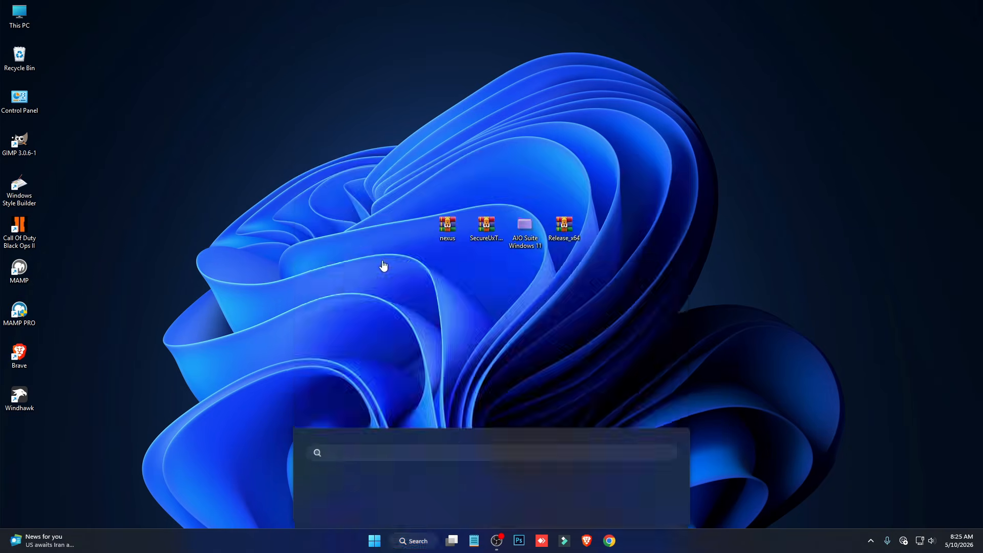
left_click(110, 190)
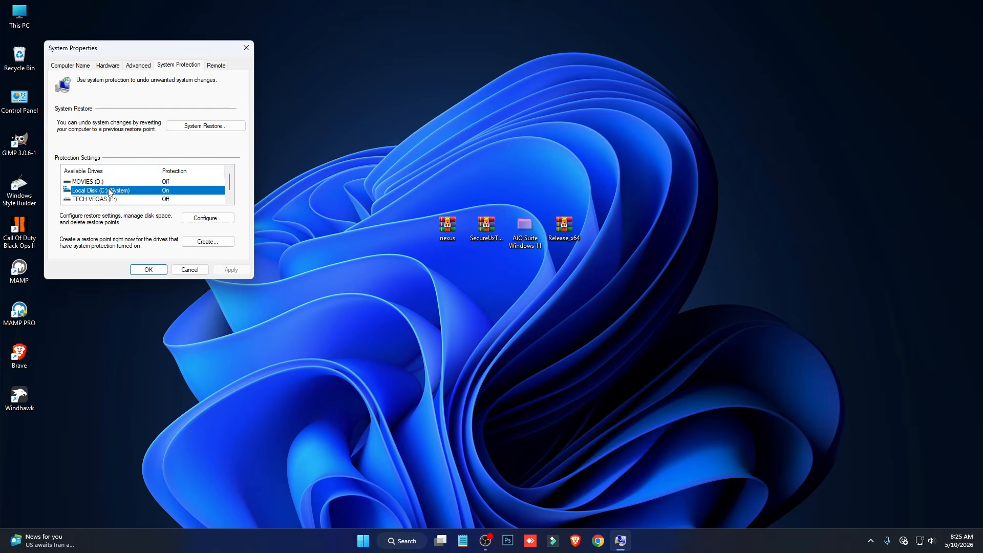
left_click(208, 241)
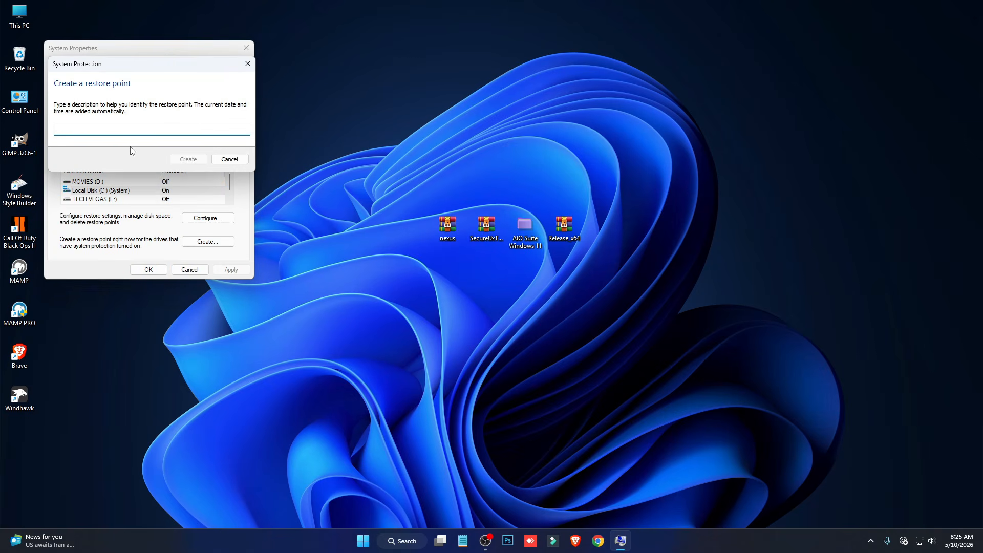
type("Win 11")
left_click(191, 161)
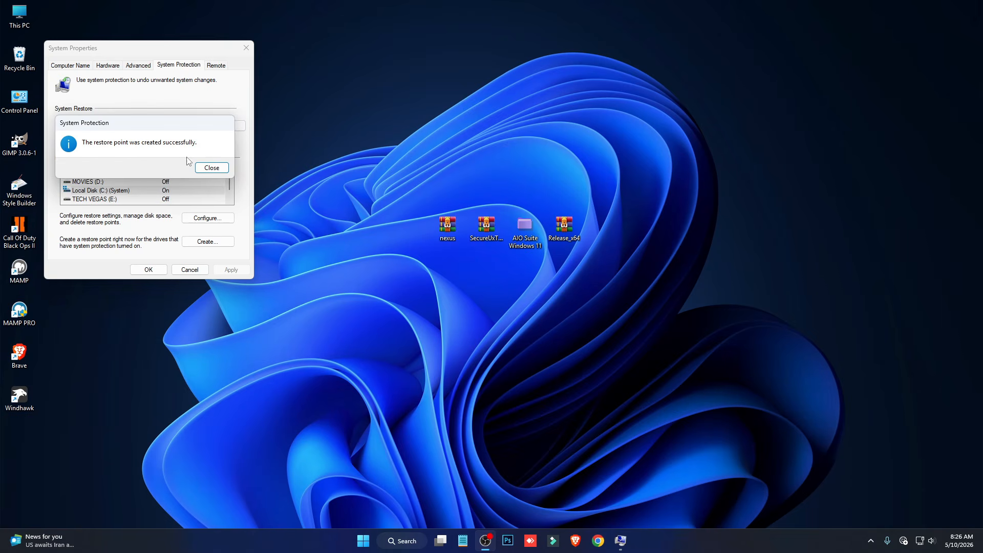
left_click(212, 168)
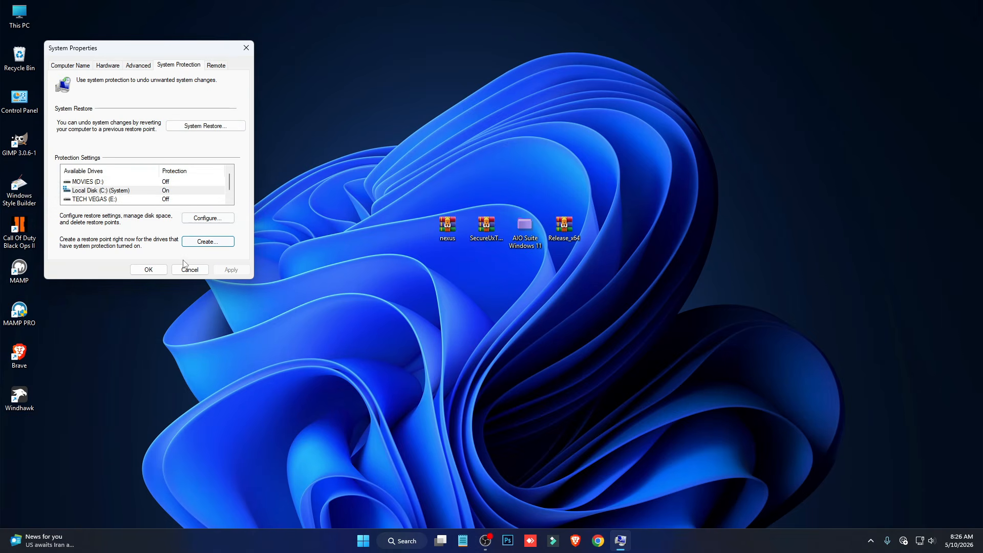
left_click(149, 270)
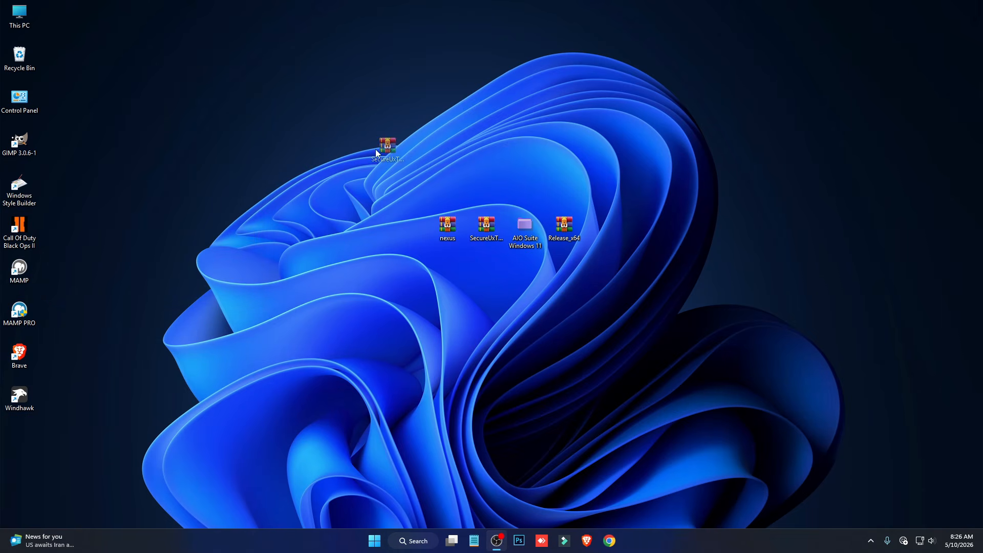
Step: Move the SecureUxTheme archive aside on the desktop and extract it with WinRAR into a SecureUxTheme-amd64 folder there
left_click_drag(376, 149, 379, 150)
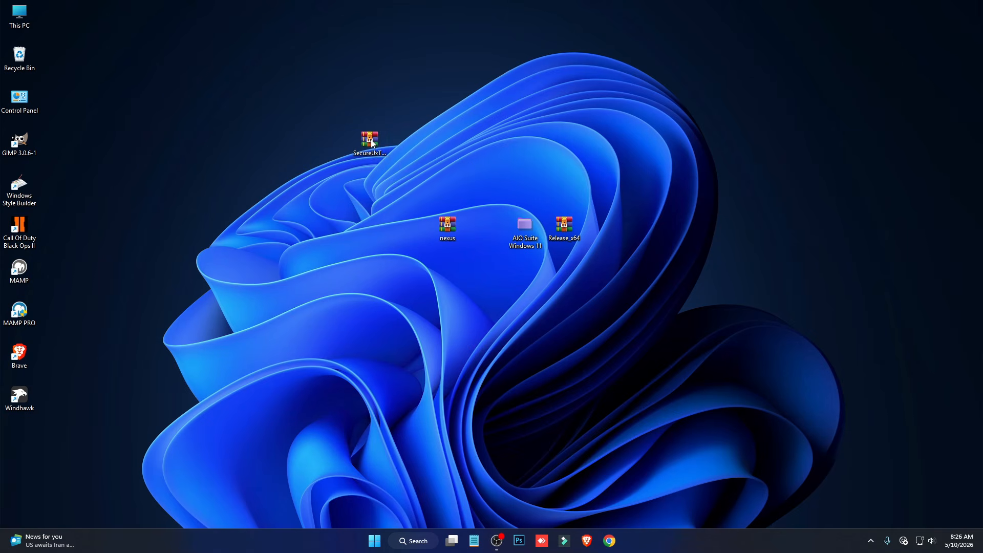
right_click(371, 140)
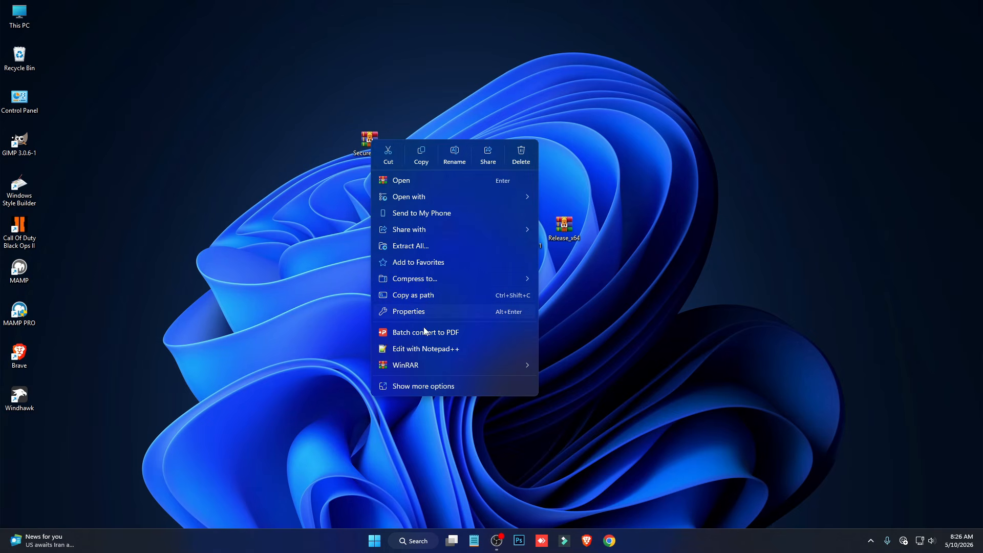
mouse_move(427, 370)
left_click(576, 380)
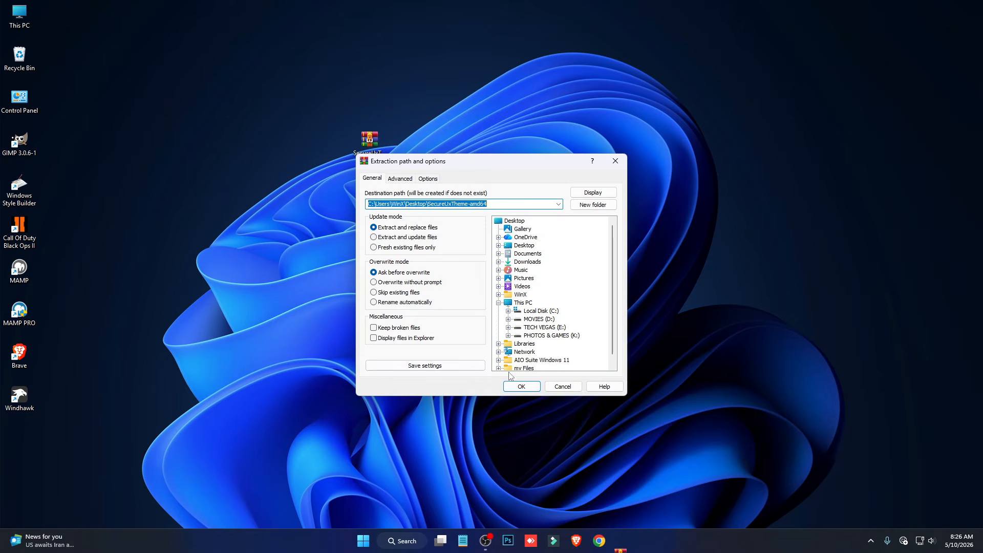
left_click(526, 384)
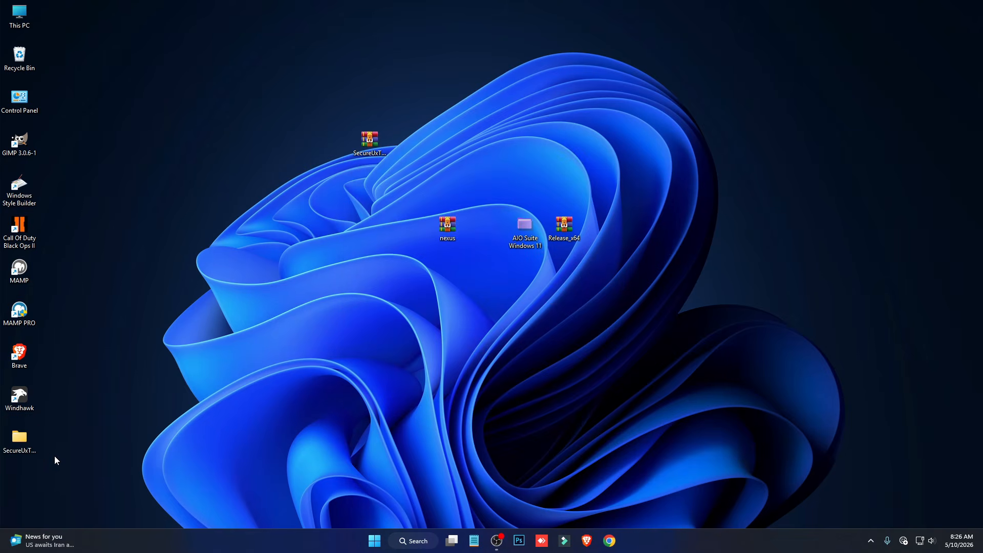
Step: Move the extracted SecureUxTheme-amd64 folder from the desktop to the root of Local Disk (C:)
right_click(20, 445)
left_click(39, 451)
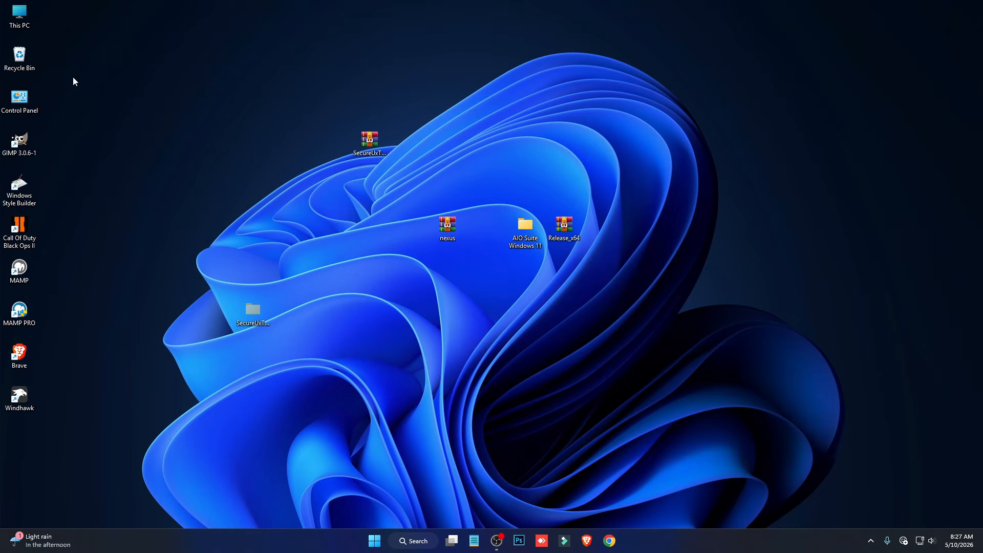
double_click(19, 15)
double_click(299, 188)
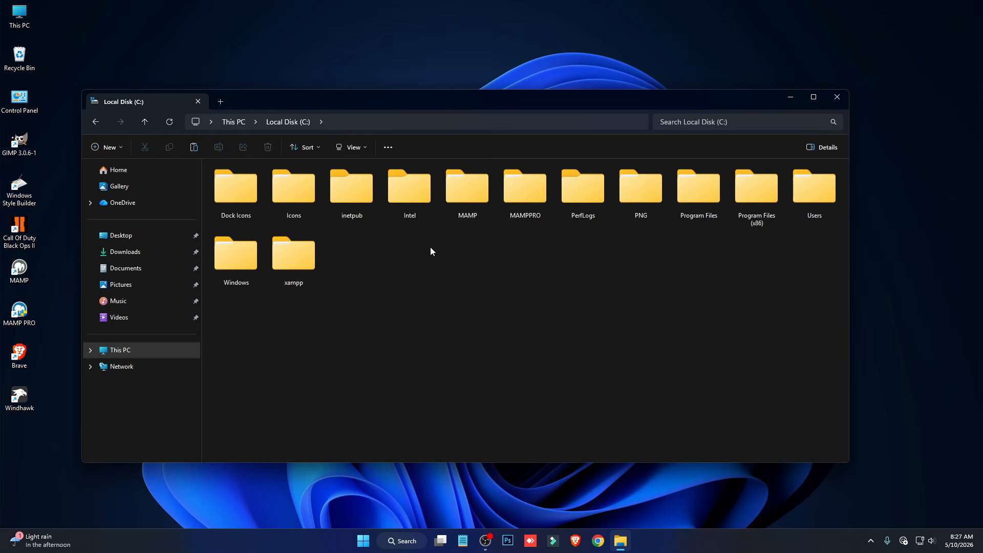
right_click(488, 267)
left_click(506, 284)
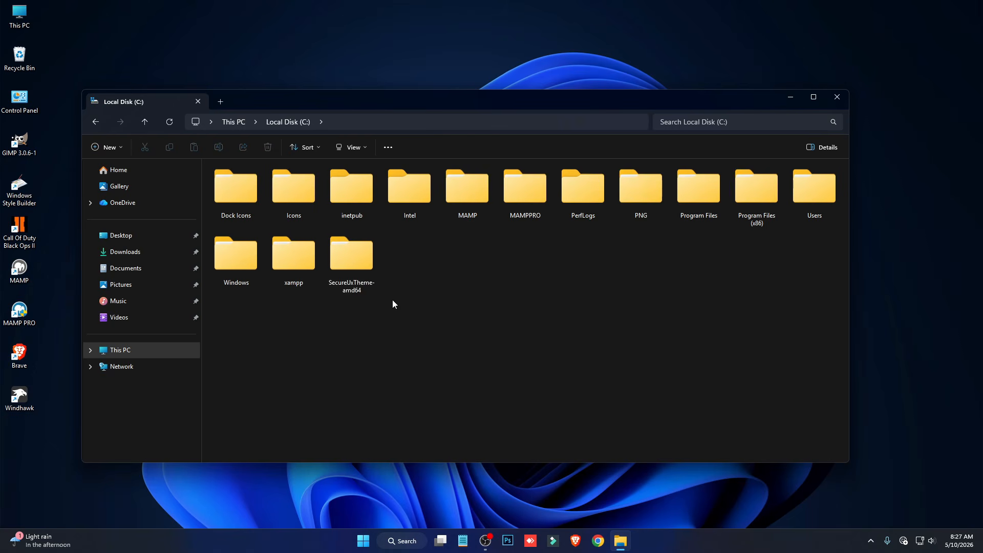
Step: Run ThemeTool as administrator from the inner SecureUxTheme-amd64 folder, accepting the warranty disclaimer, and view its patcher installation options
double_click(351, 272)
double_click(262, 182)
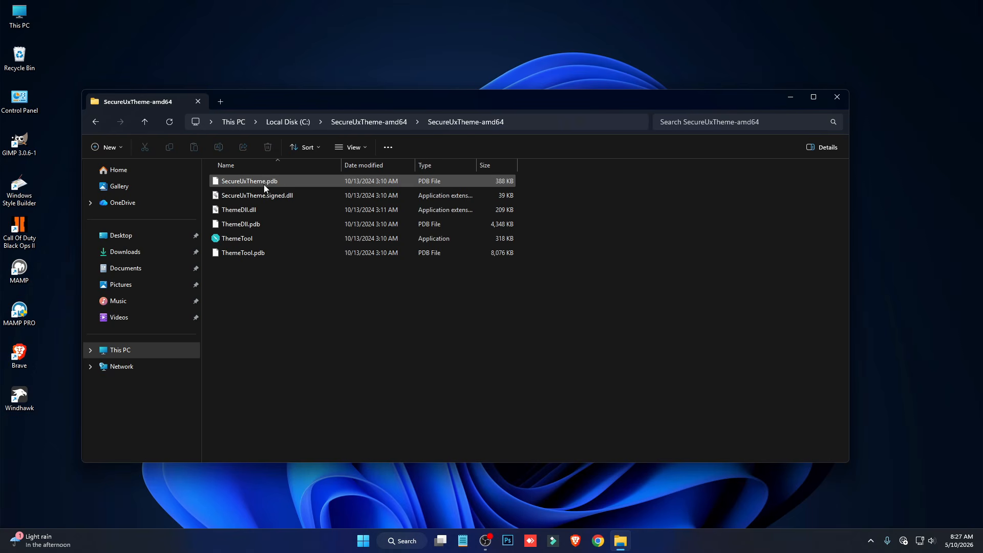
left_click(248, 238)
right_click(247, 237)
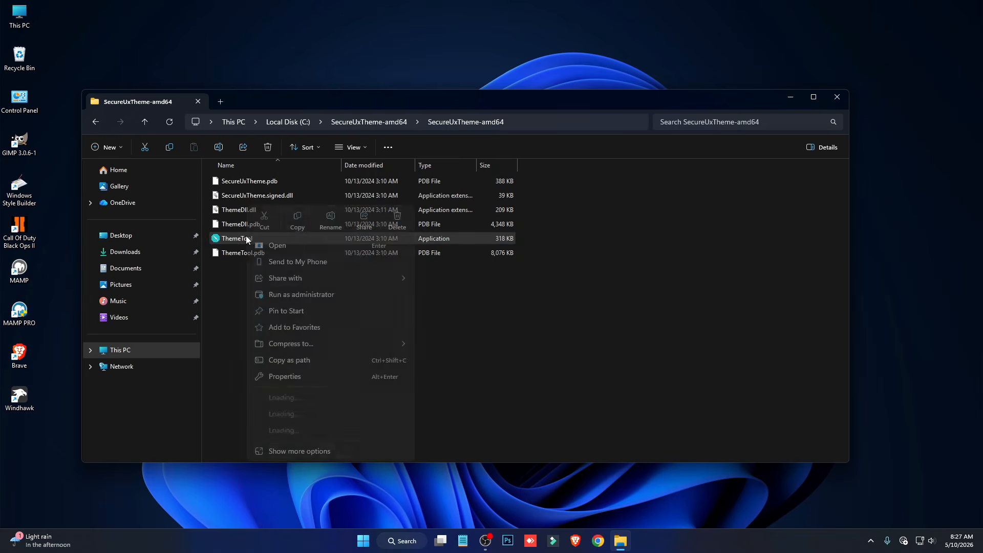
left_click(317, 295)
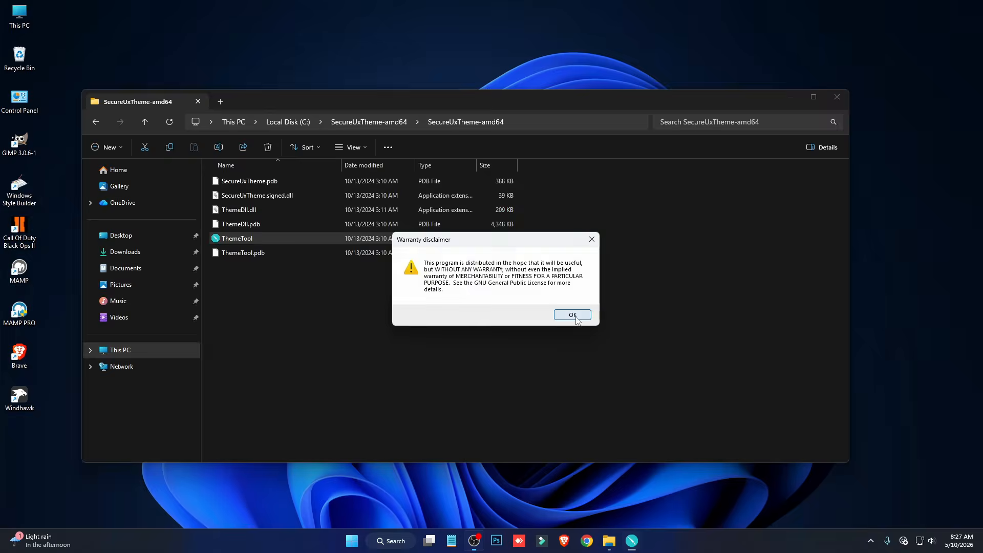
left_click(569, 314)
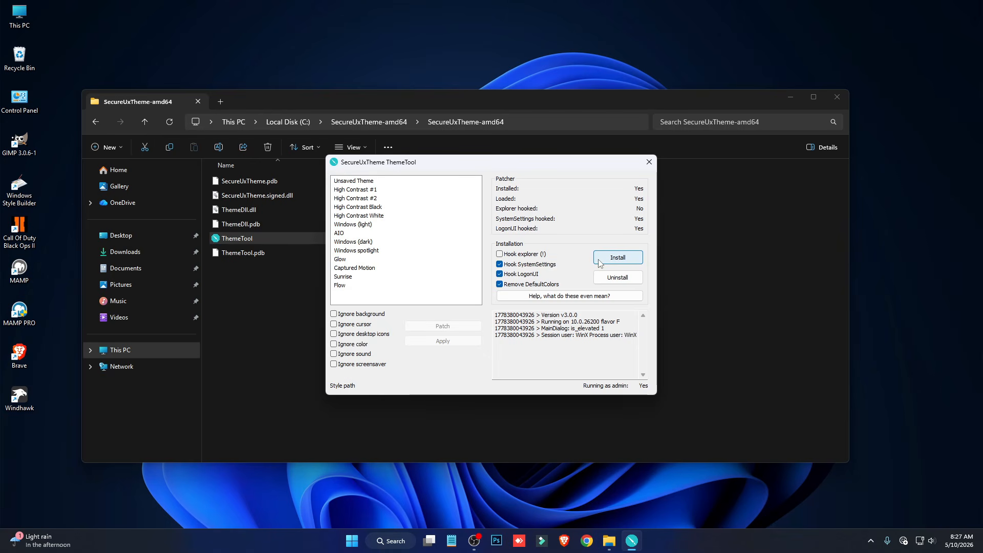
left_click(648, 163)
left_click(836, 98)
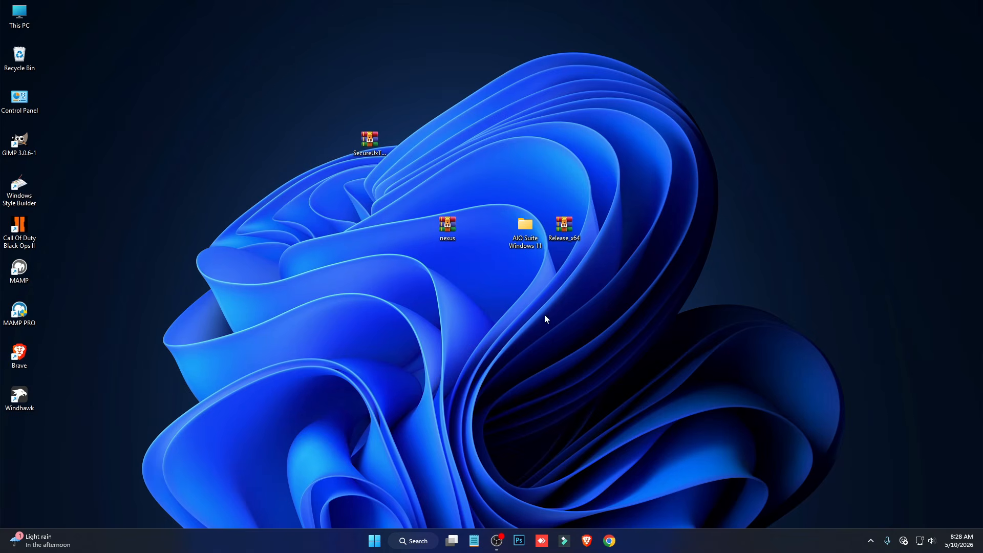
Step: Copy the AIO folder and AIO theme file from AIO Windows 11 Theme in the AIO Suite Windows 11 folder
double_click(530, 240)
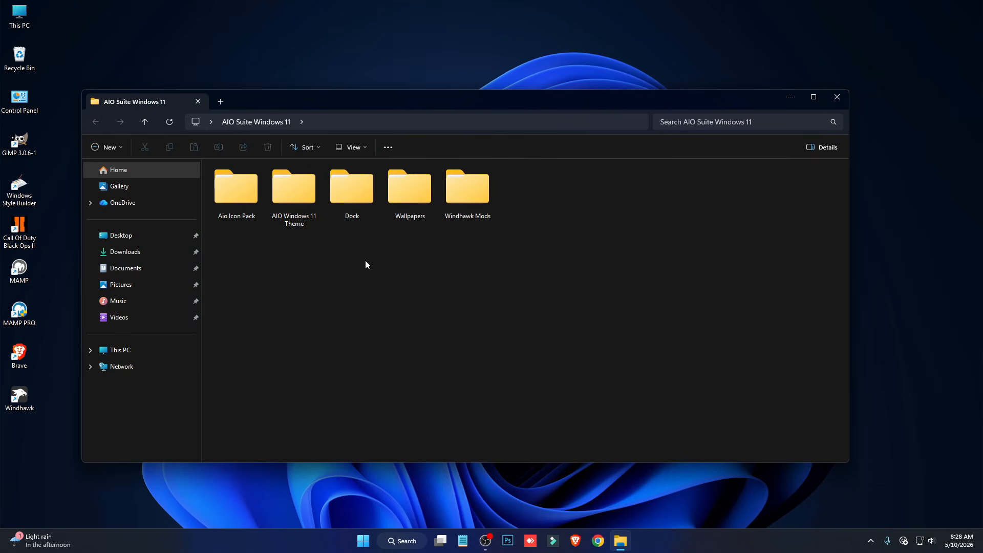
double_click(277, 221)
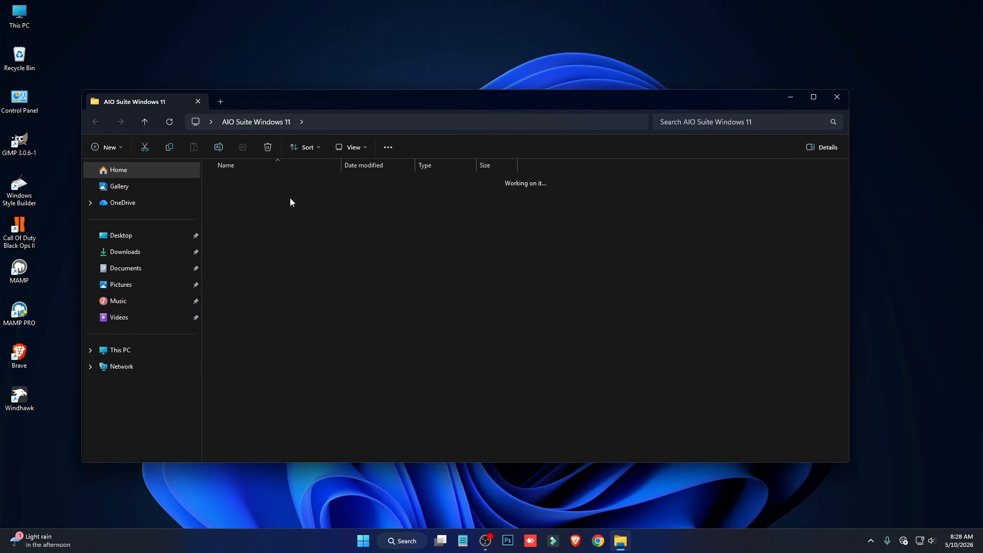
left_click_drag(251, 211, 293, 176)
right_click(240, 181)
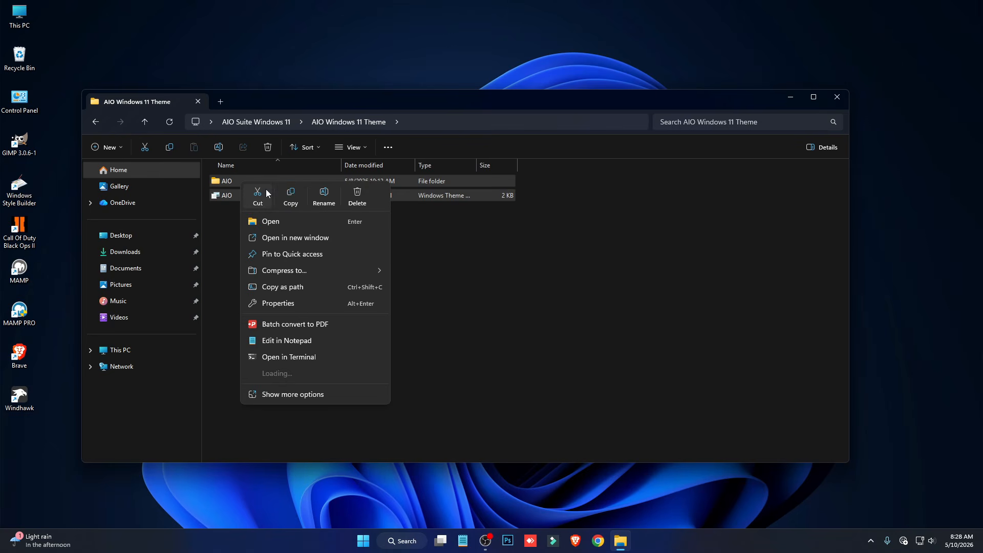
left_click(293, 197)
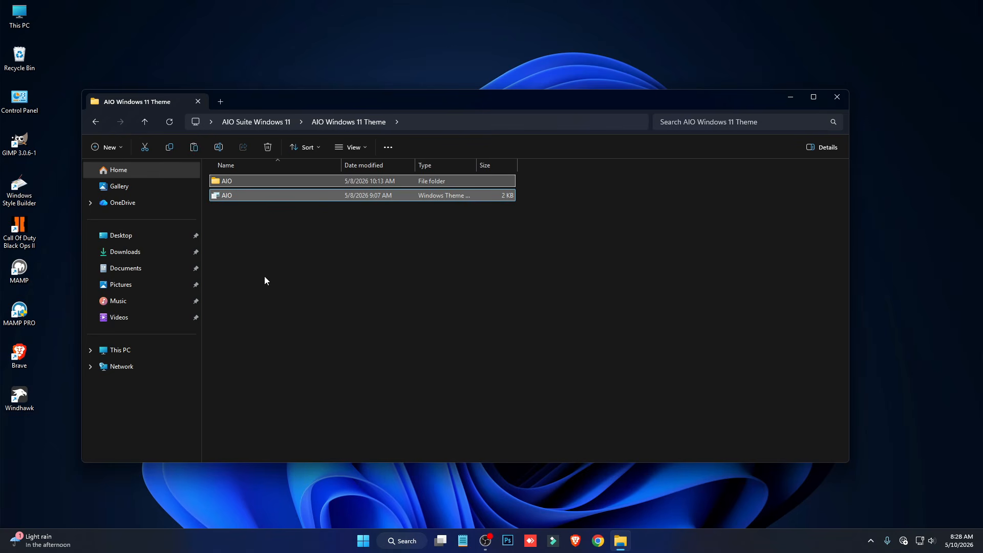
Step: Paste the copied AIO folder and theme file into C:\Windows\Resources\Themes, granting administrator permission for all items
left_click(123, 352)
double_click(282, 191)
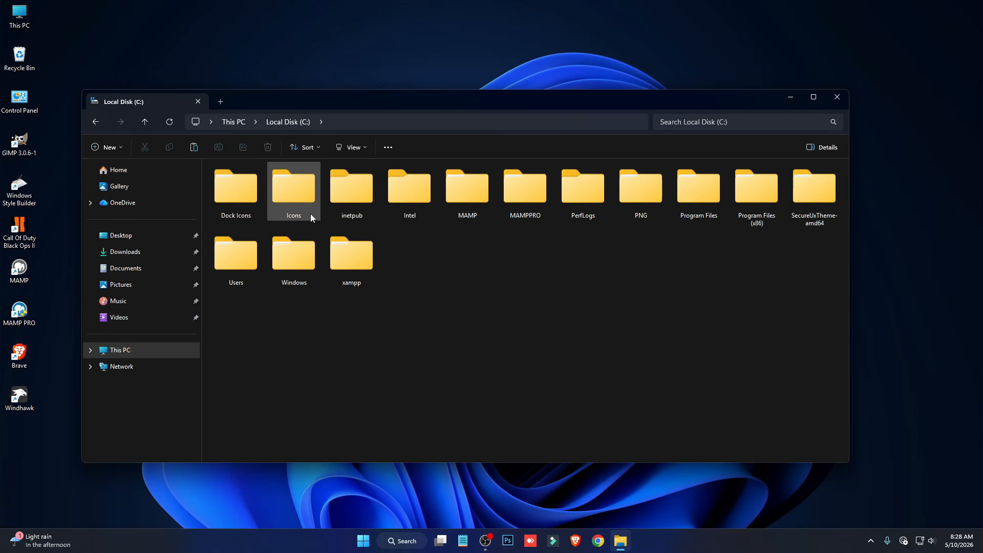
double_click(297, 276)
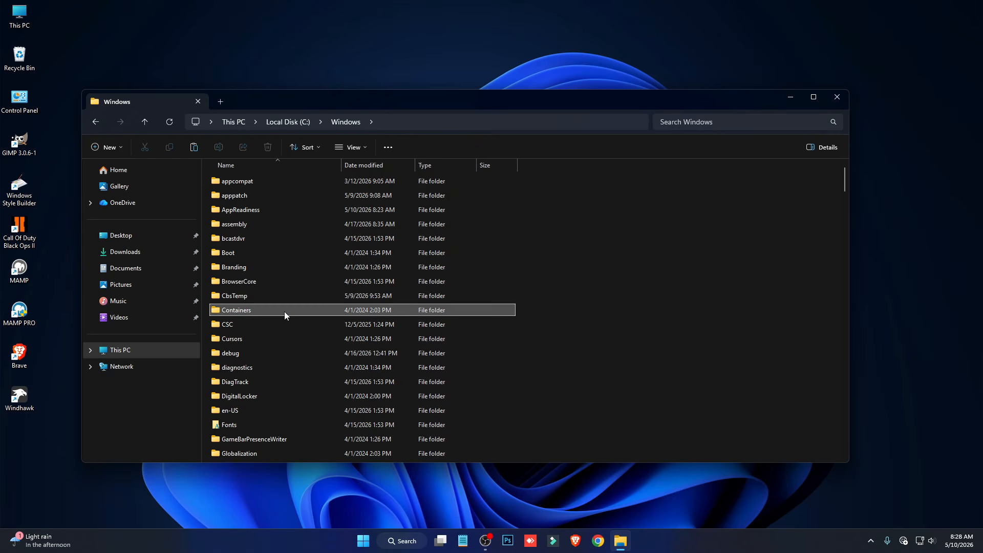
key("r")
key("r")
double_click(243, 208)
double_click(236, 195)
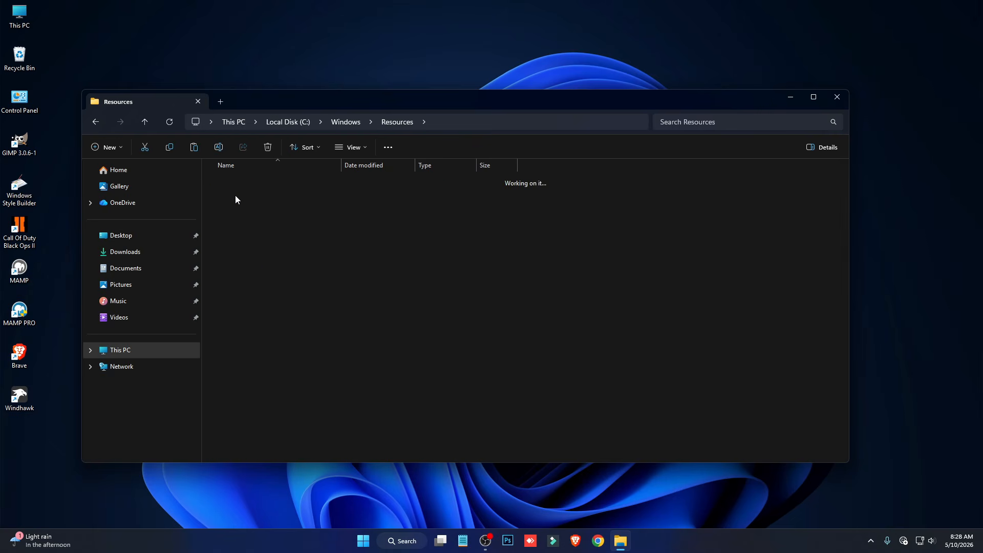
right_click(370, 318)
left_click(383, 326)
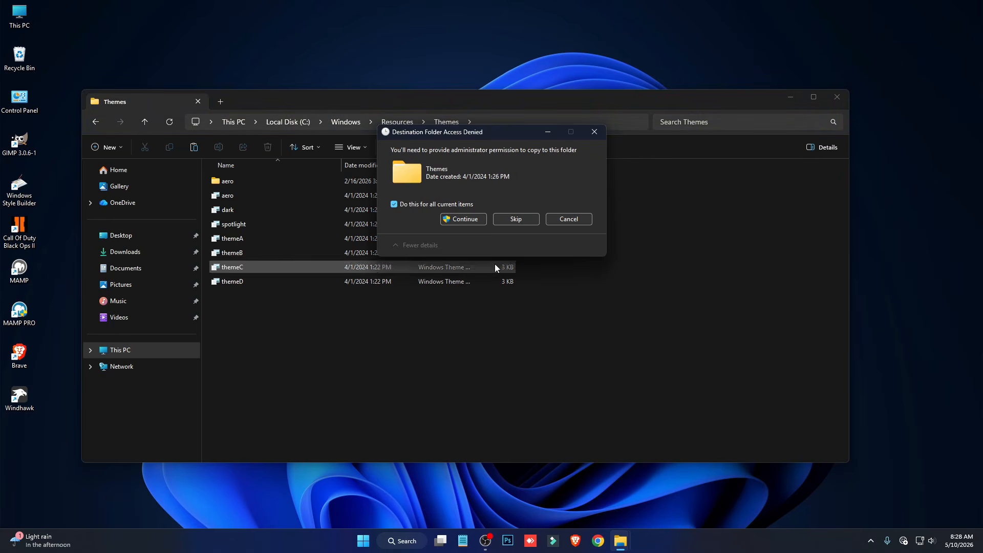
left_click(465, 220)
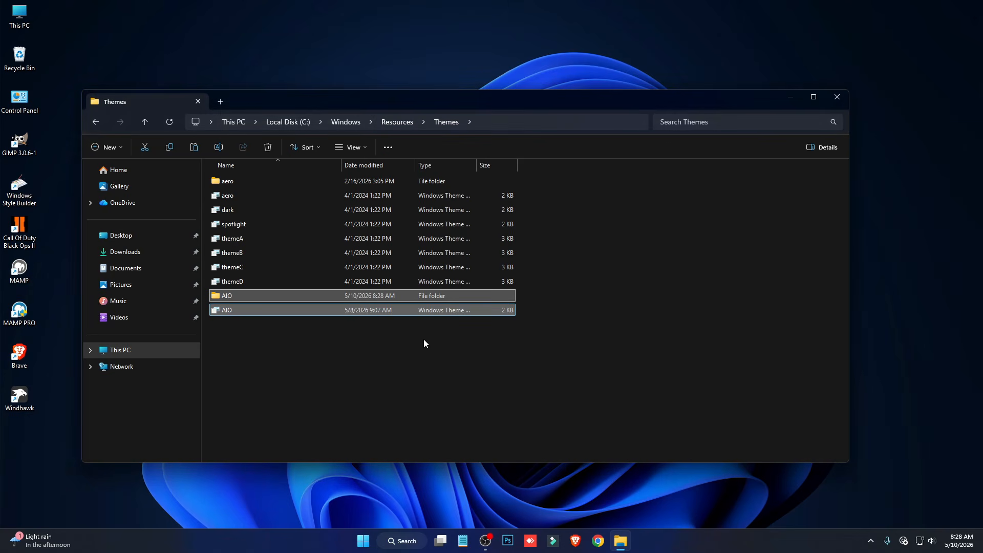
Step: Run ThemeTool as administrator from the inner SecureUxTheme-amd64 folder on Local Disk (C:)
left_click(148, 351)
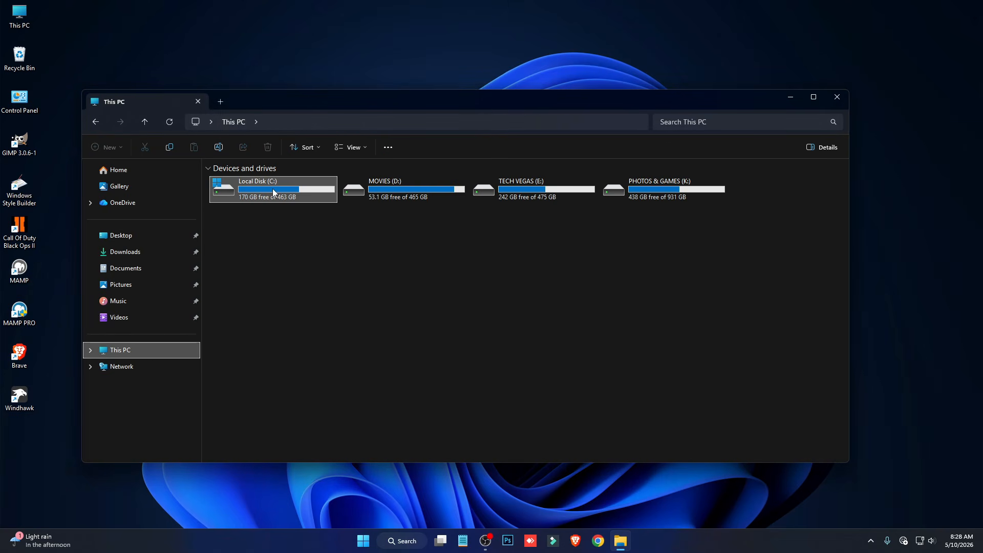
double_click(272, 192)
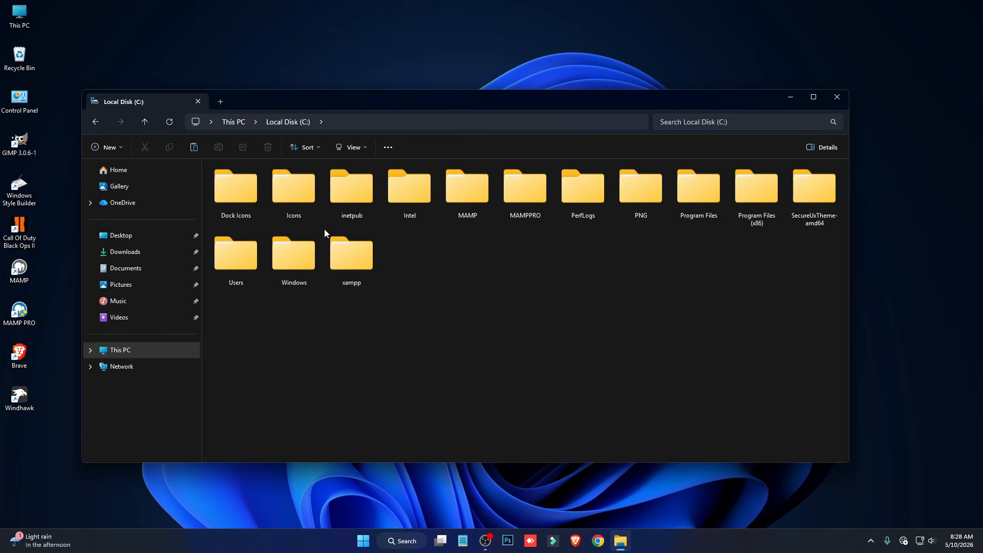
double_click(813, 201)
double_click(256, 179)
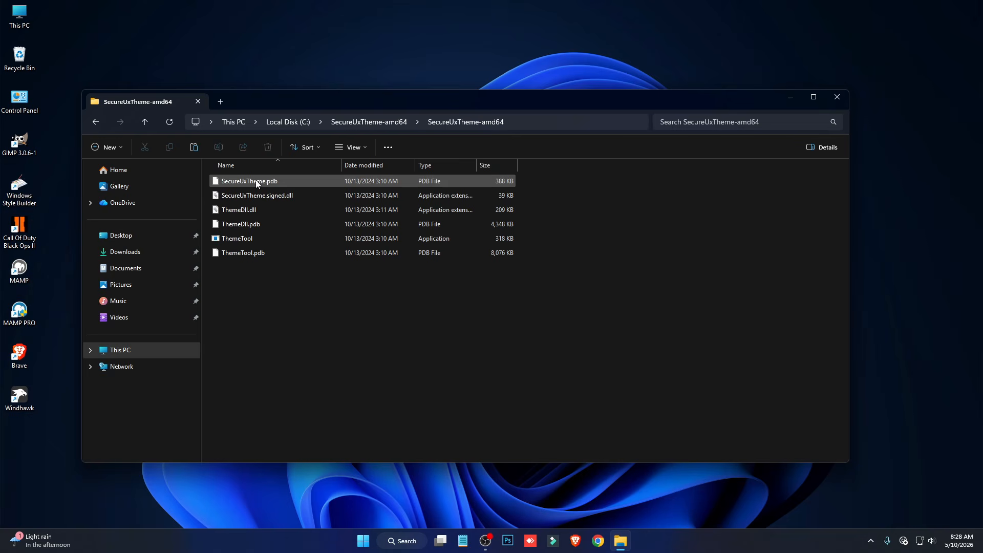
right_click(232, 239)
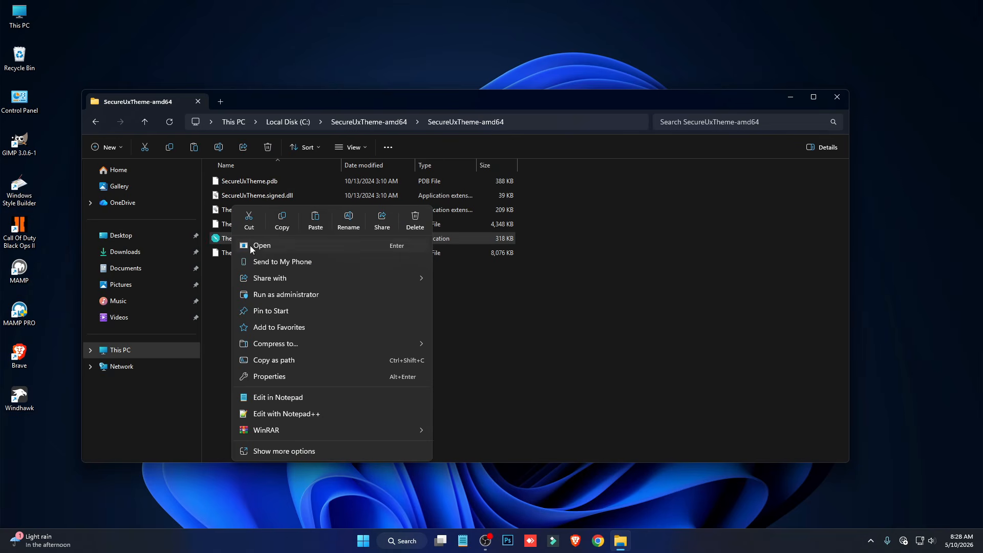
left_click(298, 295)
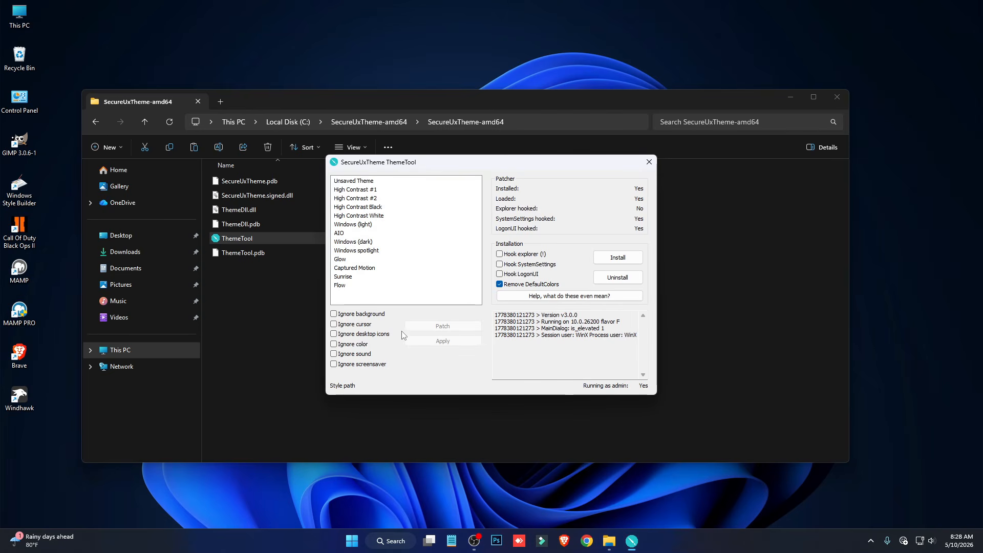
Step: Patch and apply the AIO theme in ThemeTool, and close ThemeTool and the folder window
left_click(341, 233)
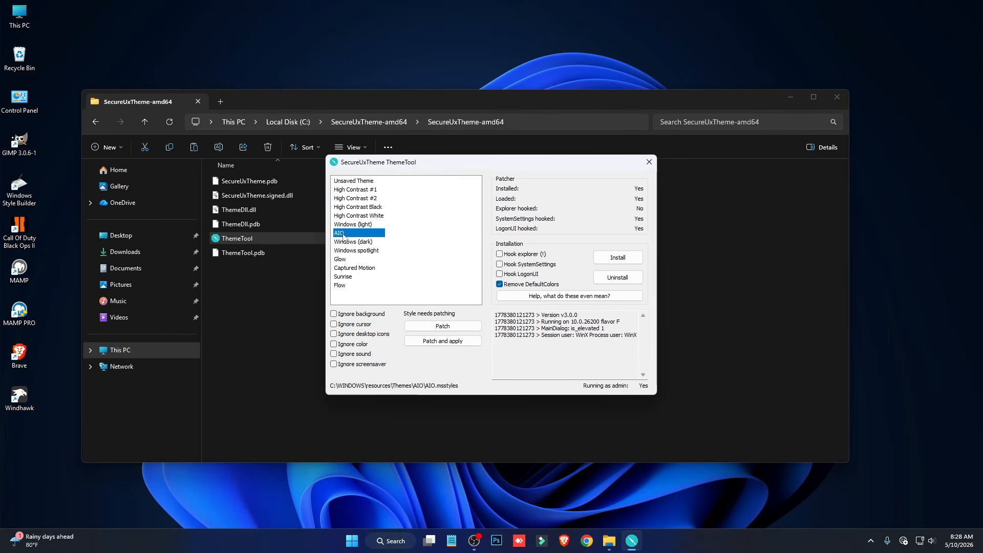
left_click(443, 342)
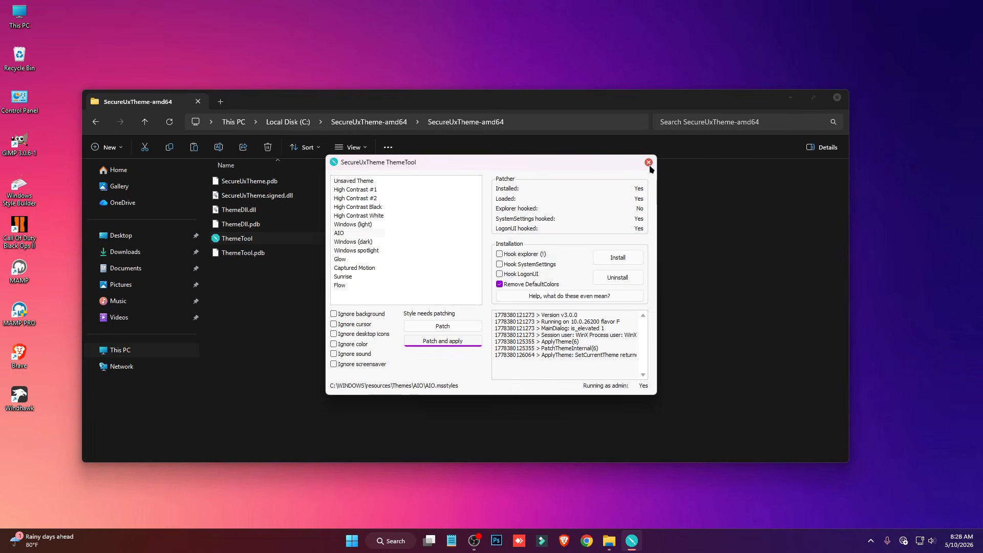
left_click(648, 162)
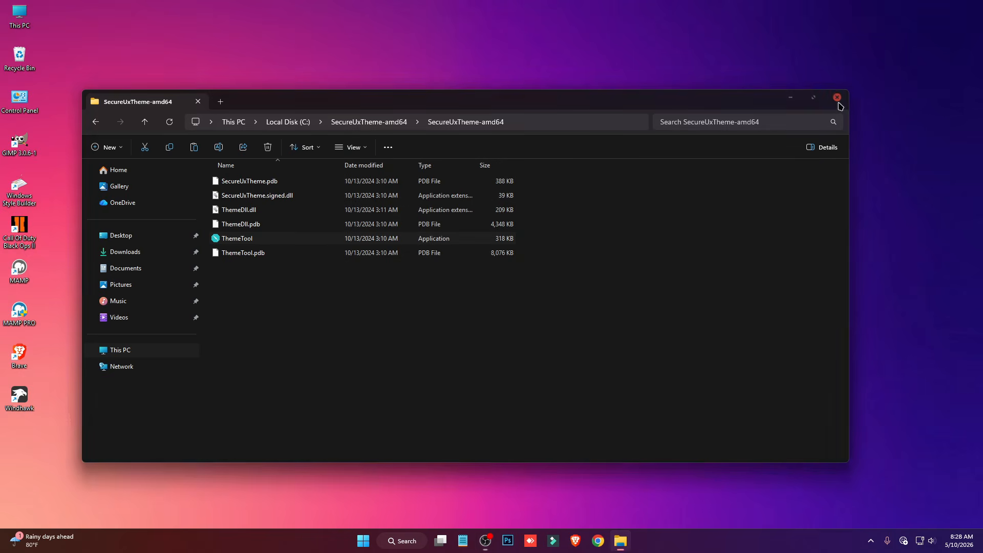
left_click(837, 97)
Step: Switch to the browser to view the download option on windhawk.net, and close the browser
left_click(620, 540)
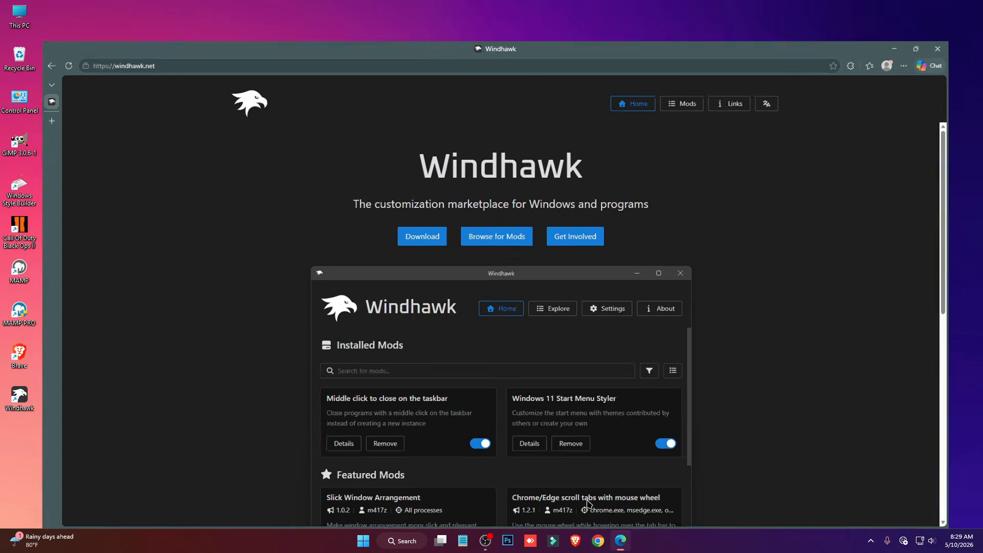
left_click(236, 263)
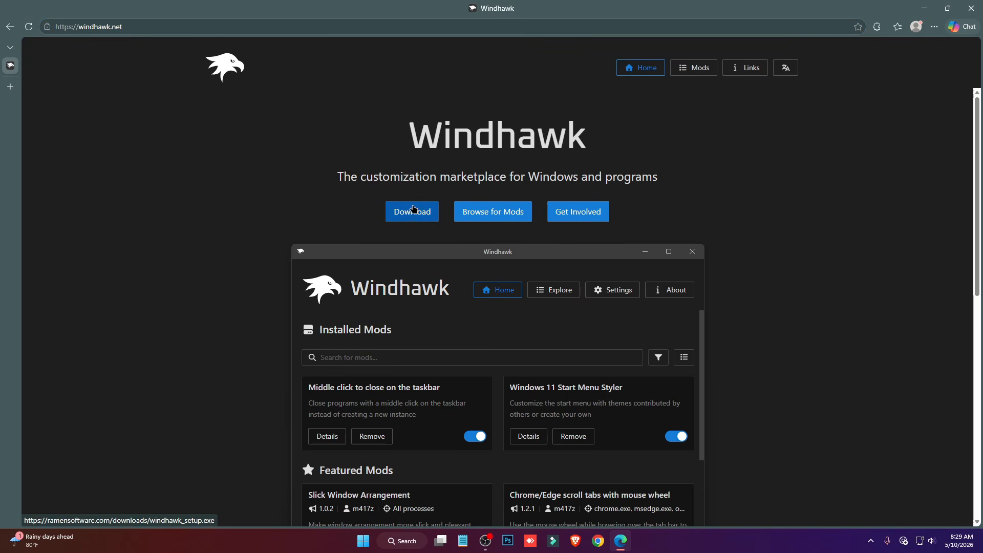
left_click(972, 8)
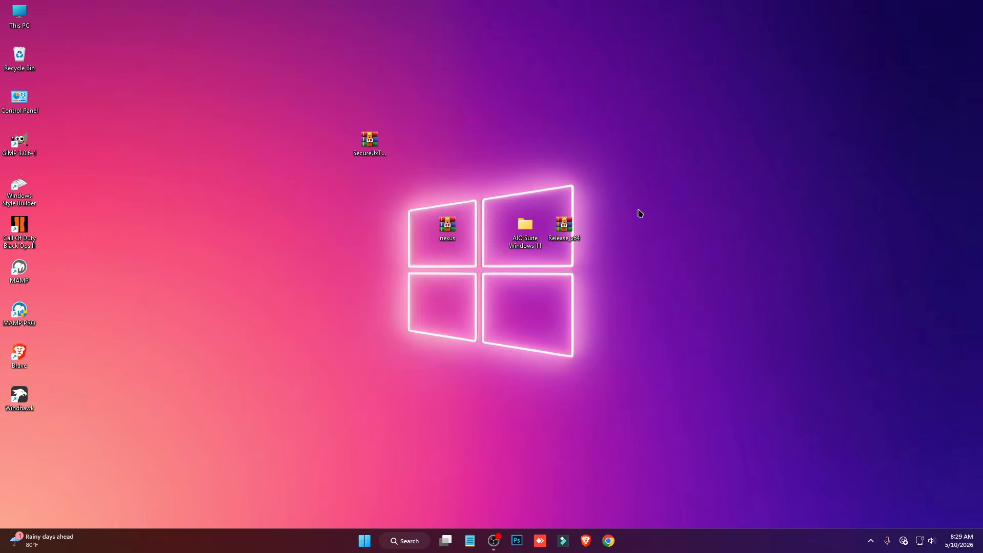
Step: Open Windhawk, search its mods for "res", and install the Resource Redirect mod, accepting the risk
left_click(870, 541)
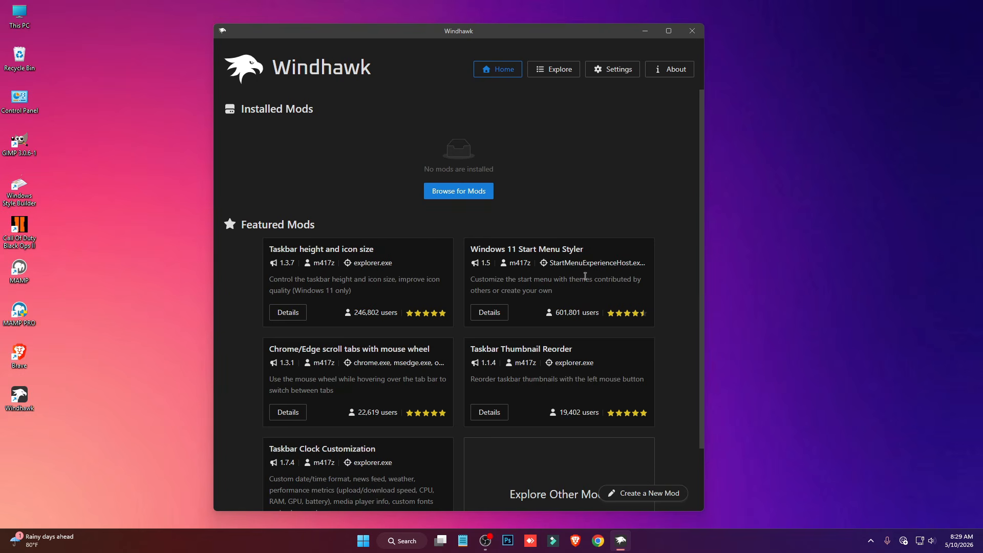
left_click(476, 192)
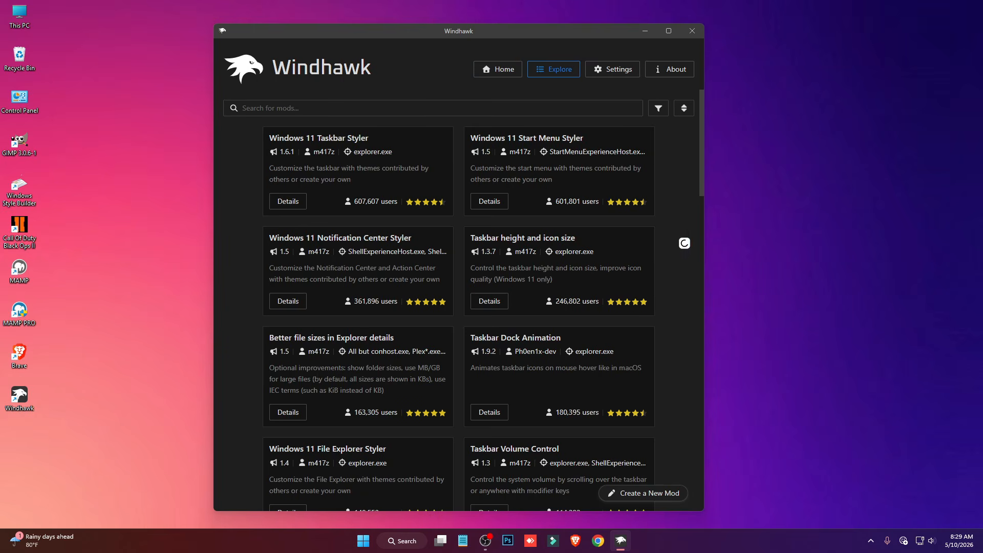
type("res")
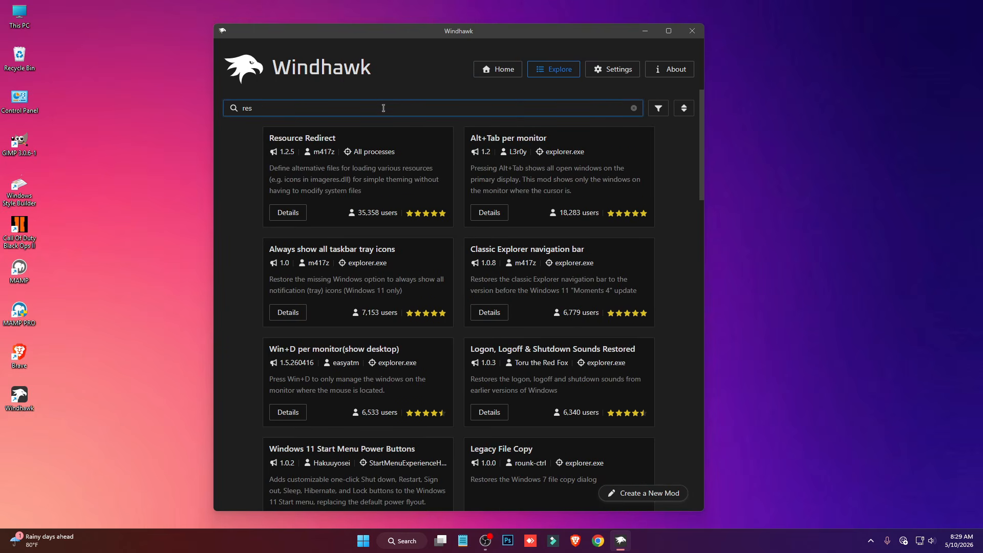
left_click(288, 212)
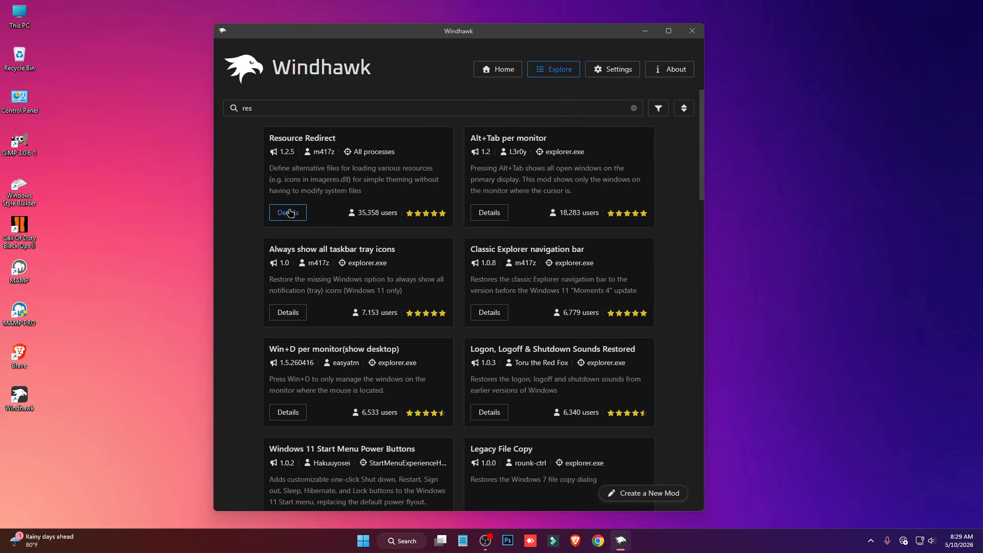
left_click(277, 157)
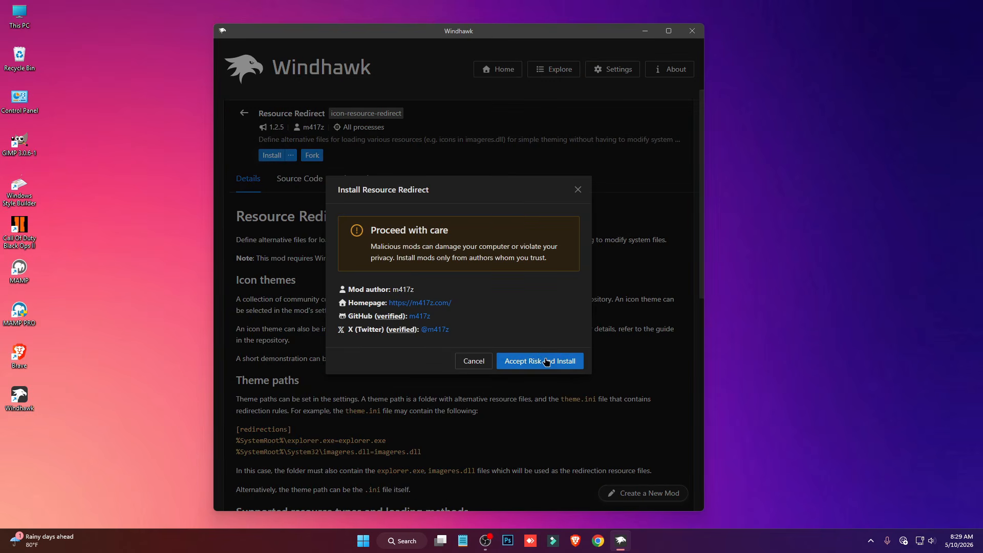
left_click(546, 357)
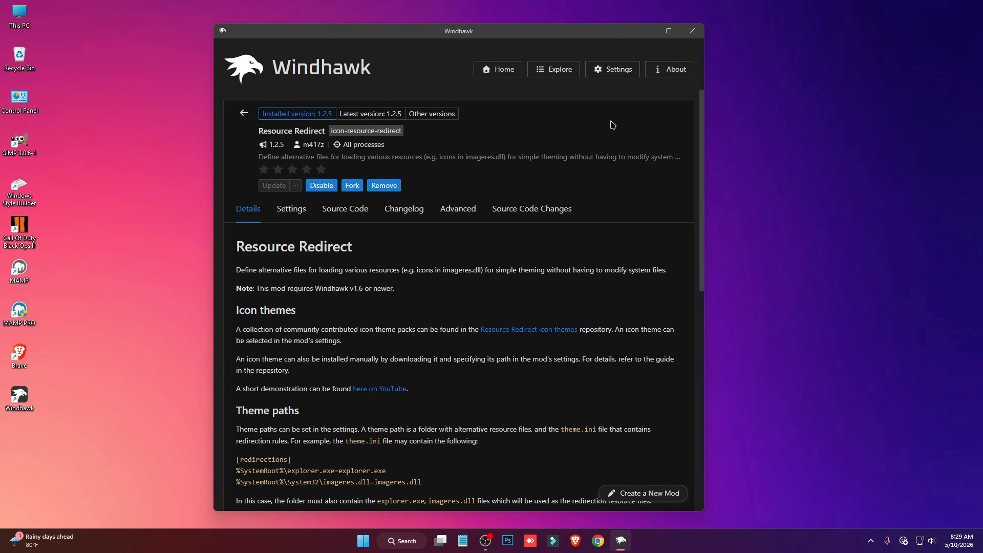
Step: Copy the Aio Icon Pack folder from AIO Suite Windows 11 on the desktop to the root of Local Disk (C:)
left_click(645, 31)
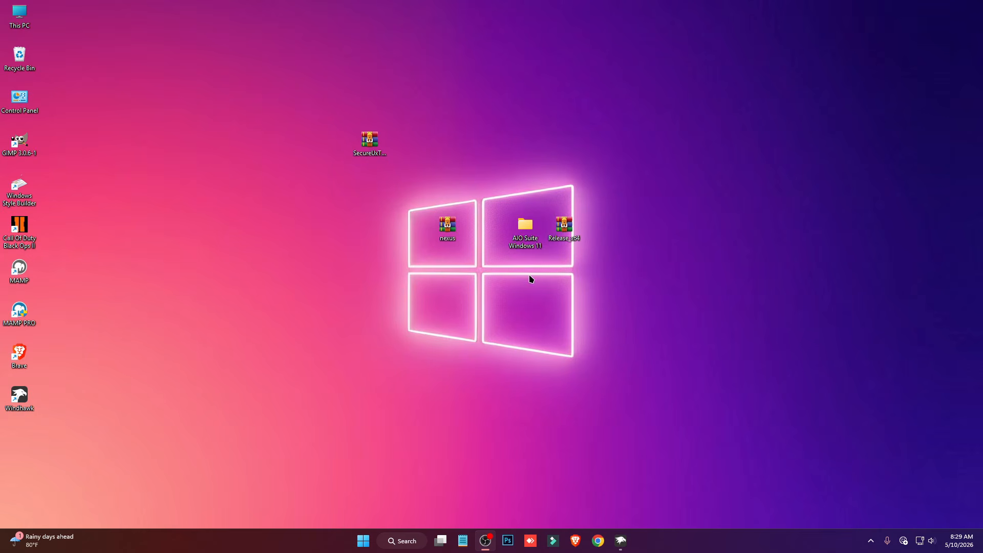
double_click(527, 232)
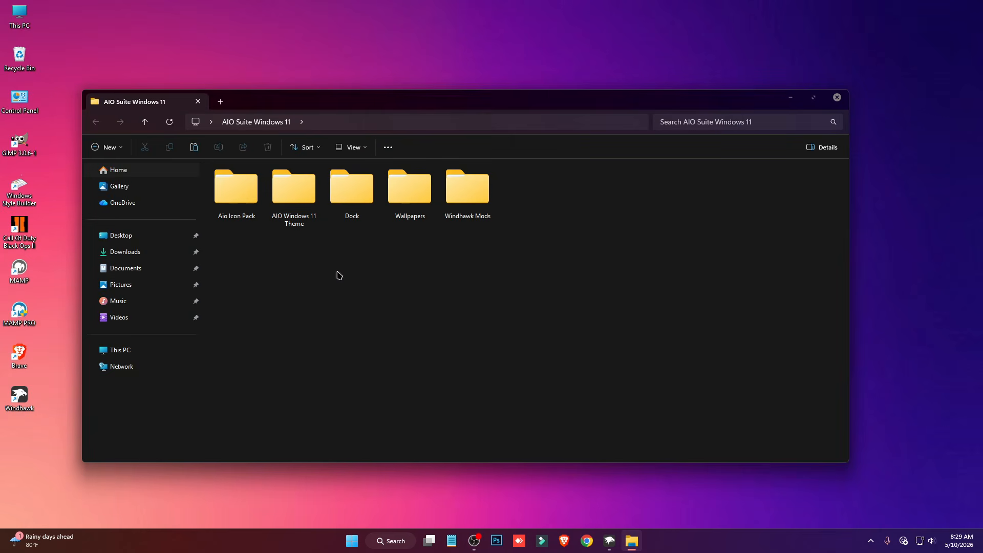
double_click(253, 210)
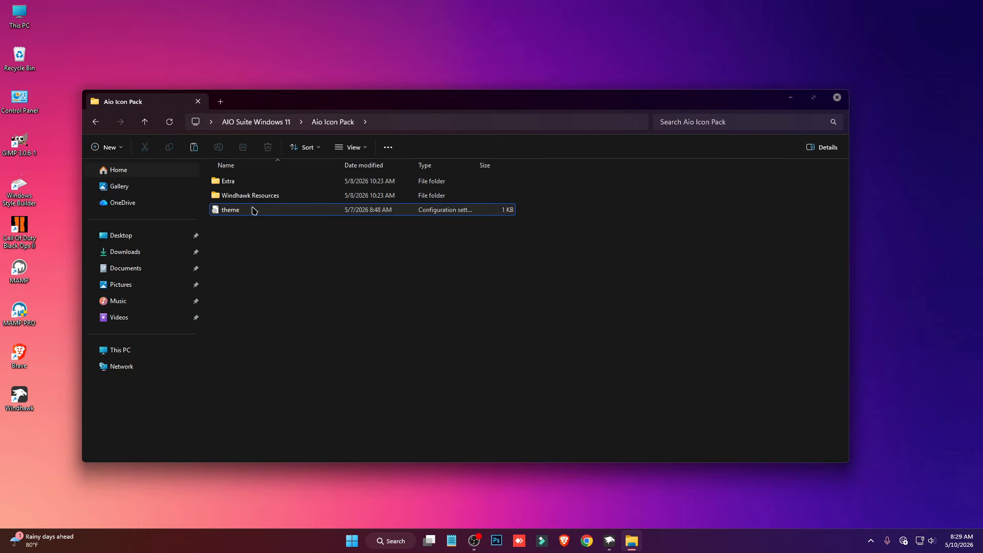
key("alt+Left")
right_click(233, 196)
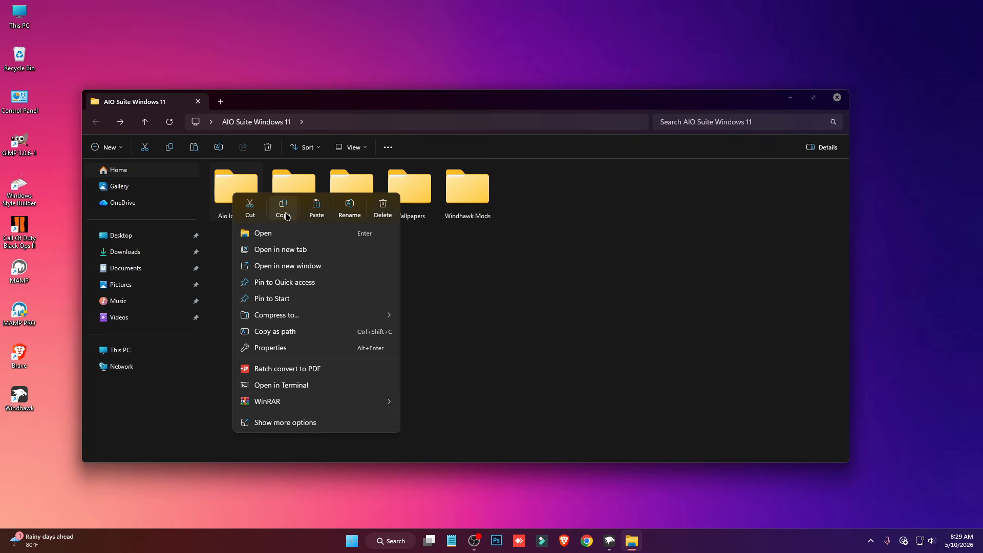
left_click(282, 205)
left_click(134, 353)
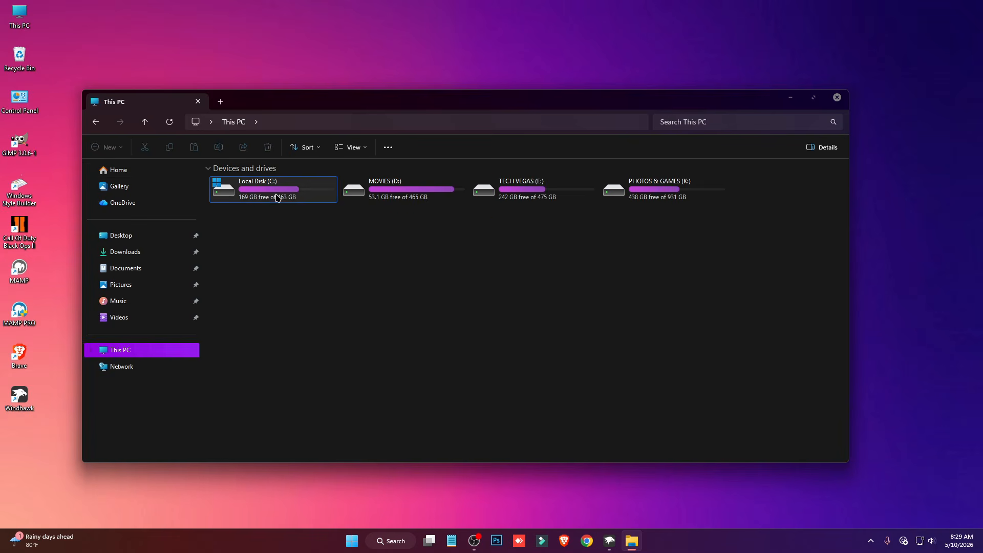
double_click(278, 197)
right_click(437, 277)
left_click(452, 288)
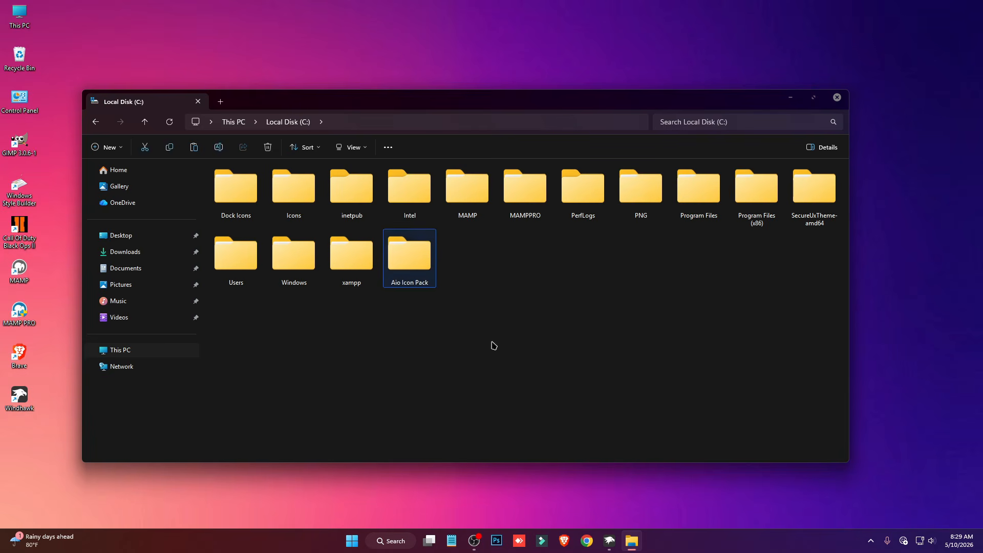
Step: Copy the path of the Aio Icon Pack folder on Local Disk (C:) and close the folder window
right_click(401, 256)
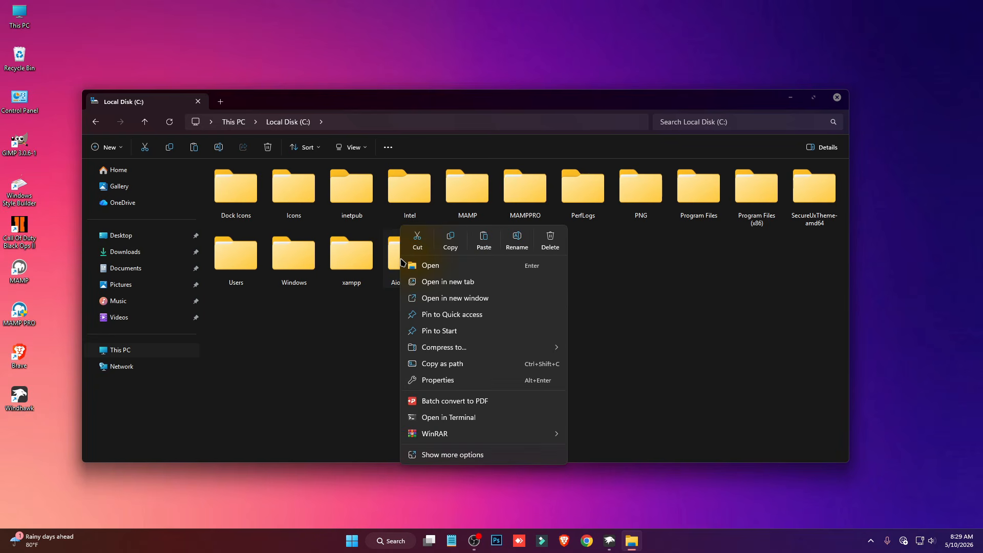
left_click(445, 367)
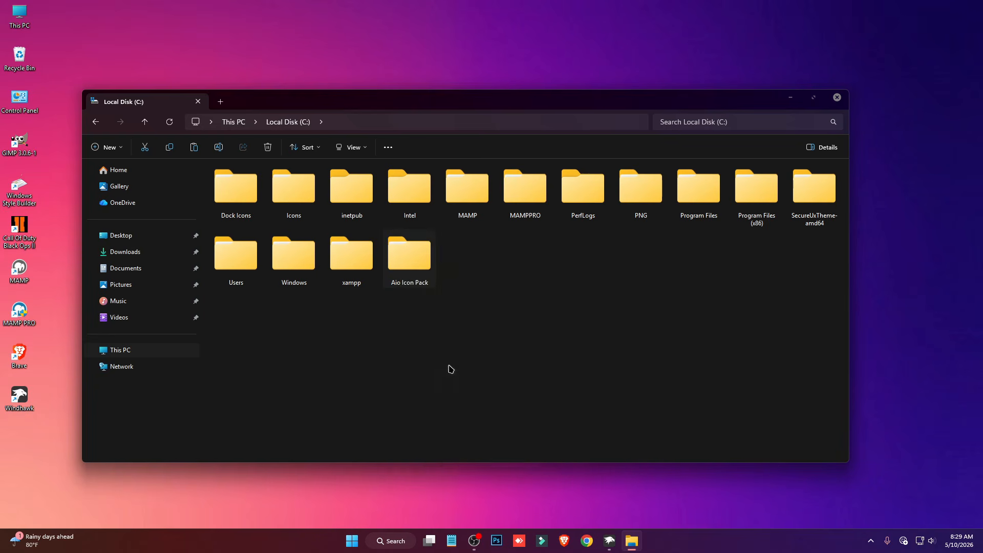
left_click(837, 99)
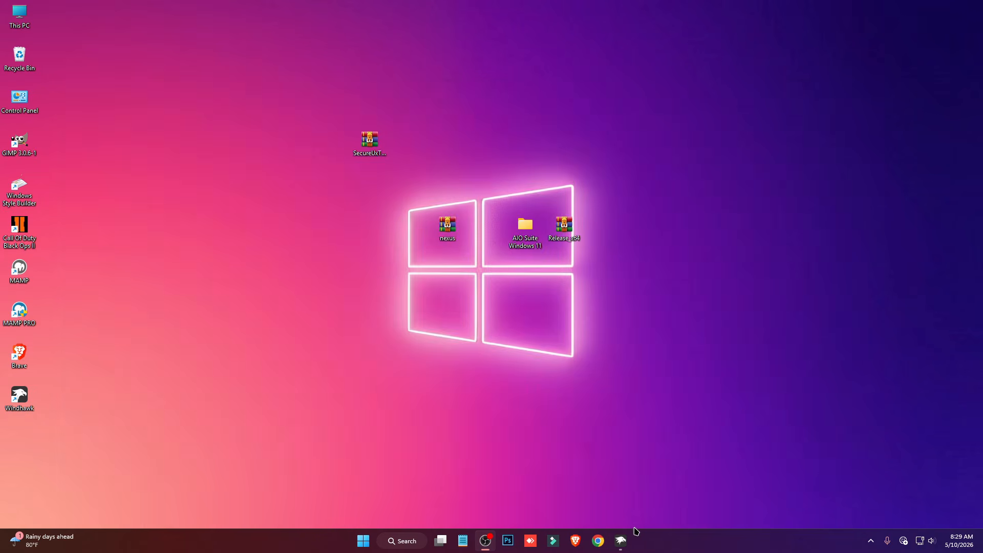
Step: In Windhawk, set the Resource Redirect mod's theme path to C:\Aio Icon Pack, save the settings, and minimize the window
left_click(621, 541)
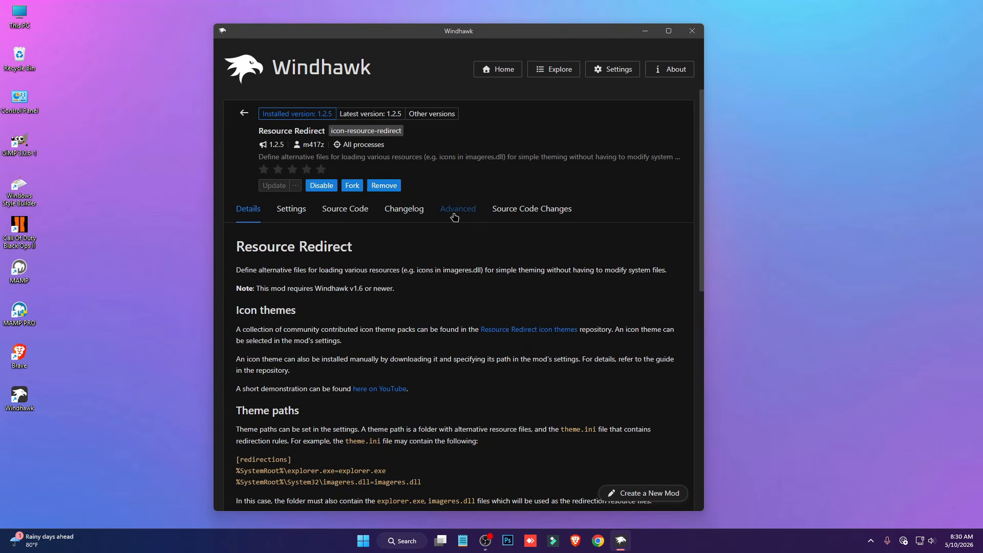
left_click(455, 215)
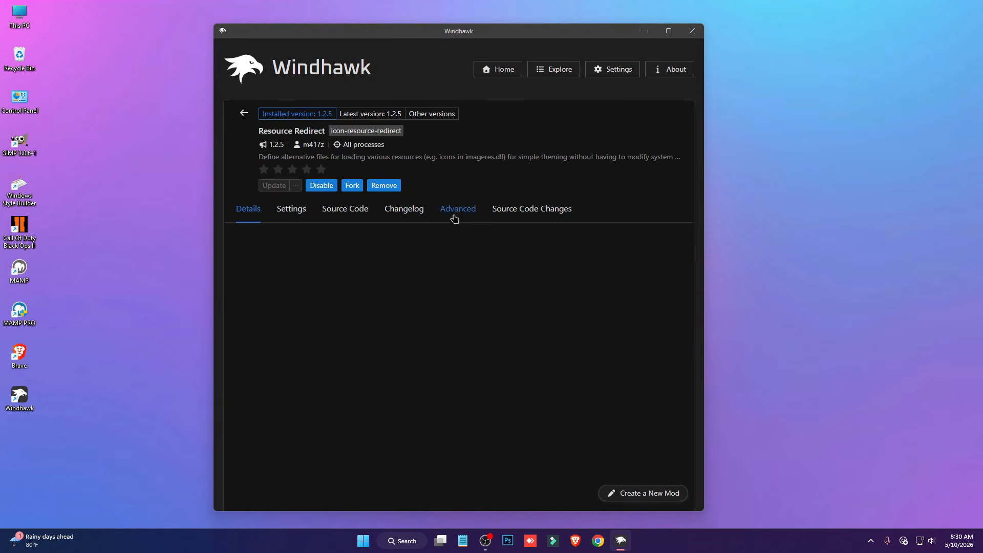
left_click(292, 211)
left_click(300, 364)
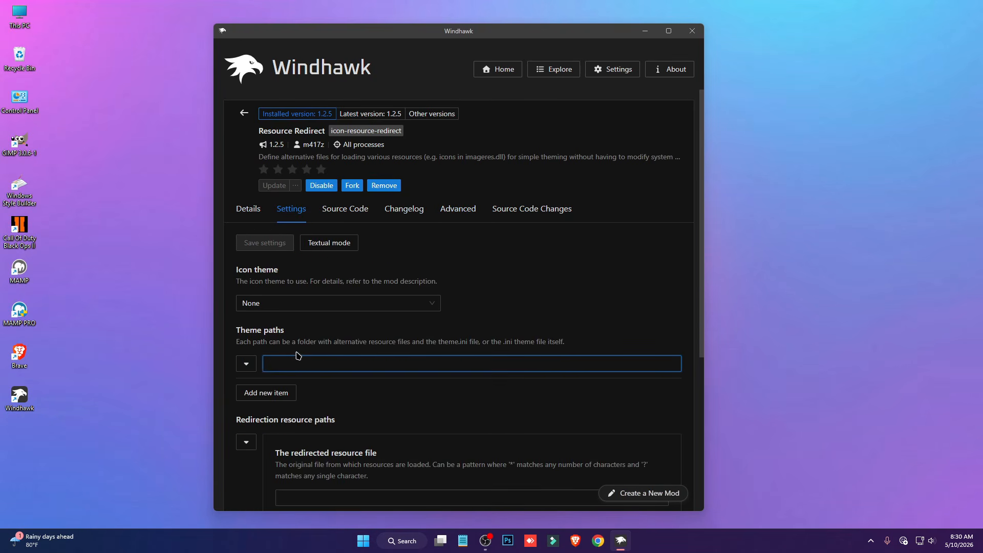
key("ctrl+v")
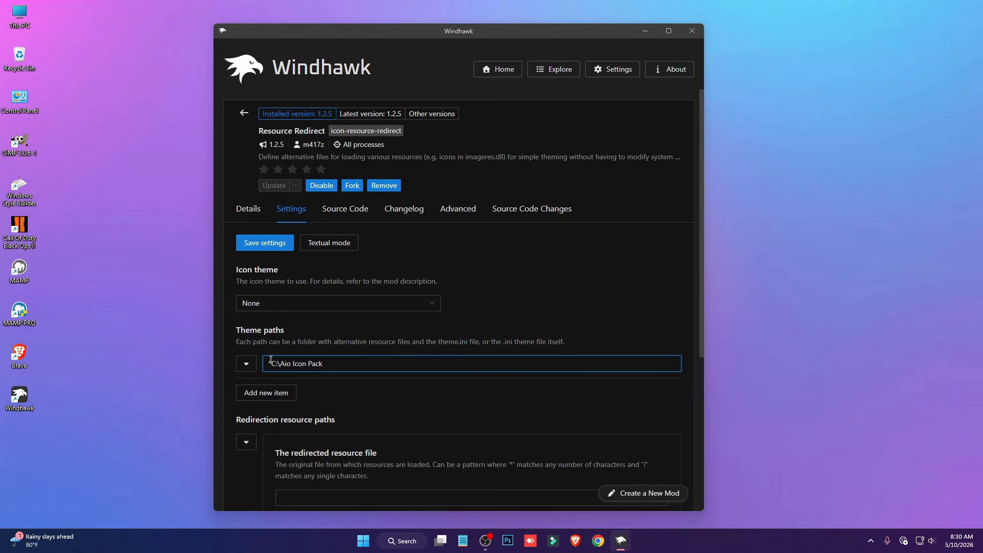
left_click(277, 248)
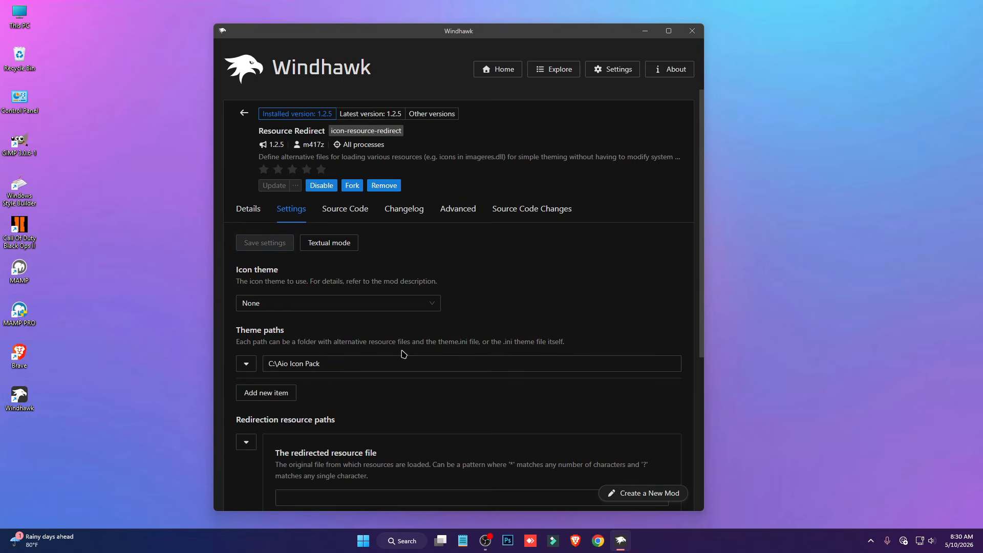
left_click(645, 31)
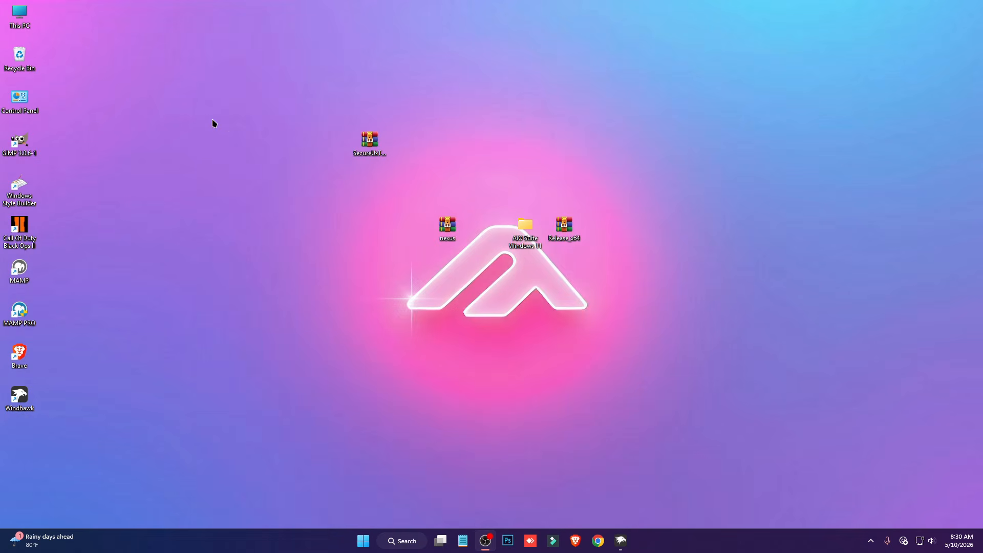
Step: Check the folder icons on Local Disk (C:) and close the folder window
double_click(31, 17)
double_click(257, 196)
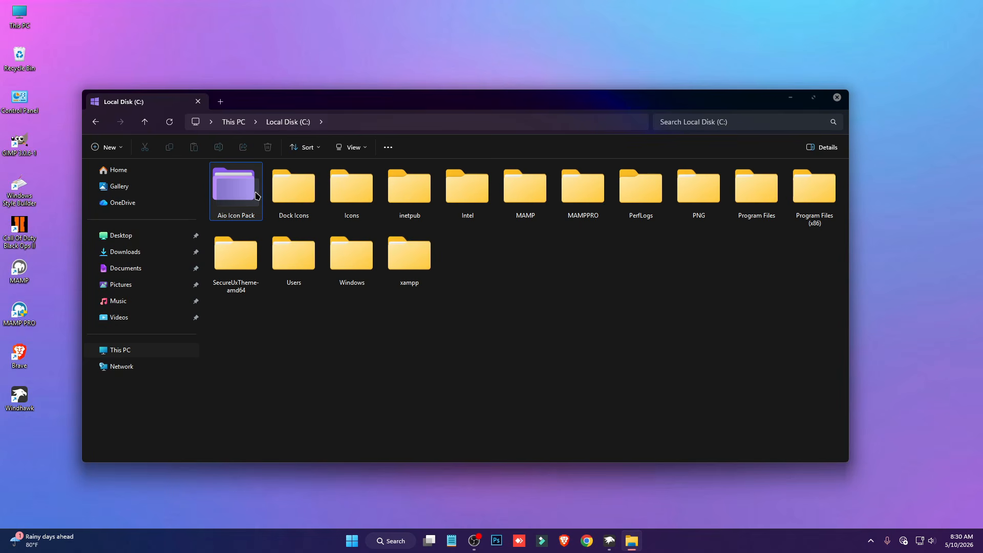
left_click(289, 256)
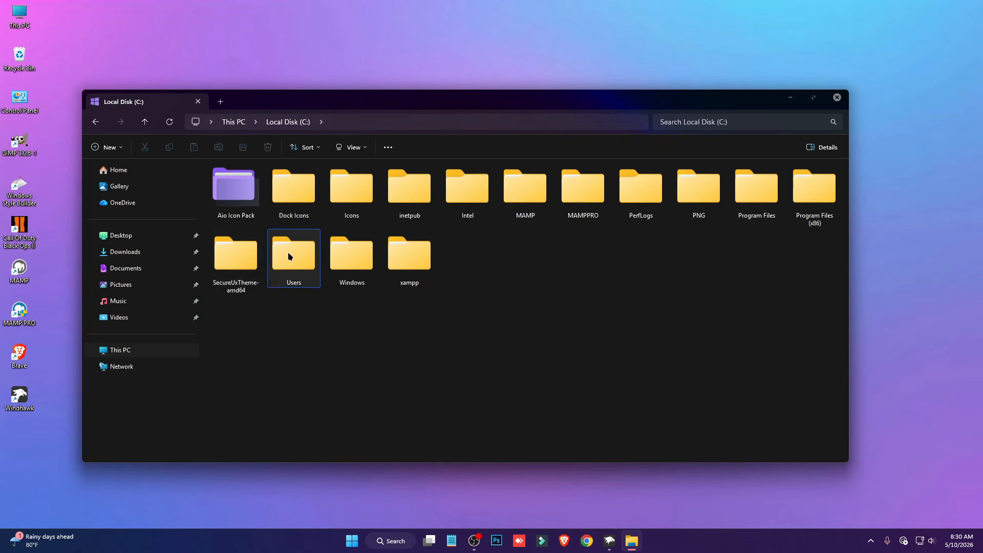
left_click(836, 99)
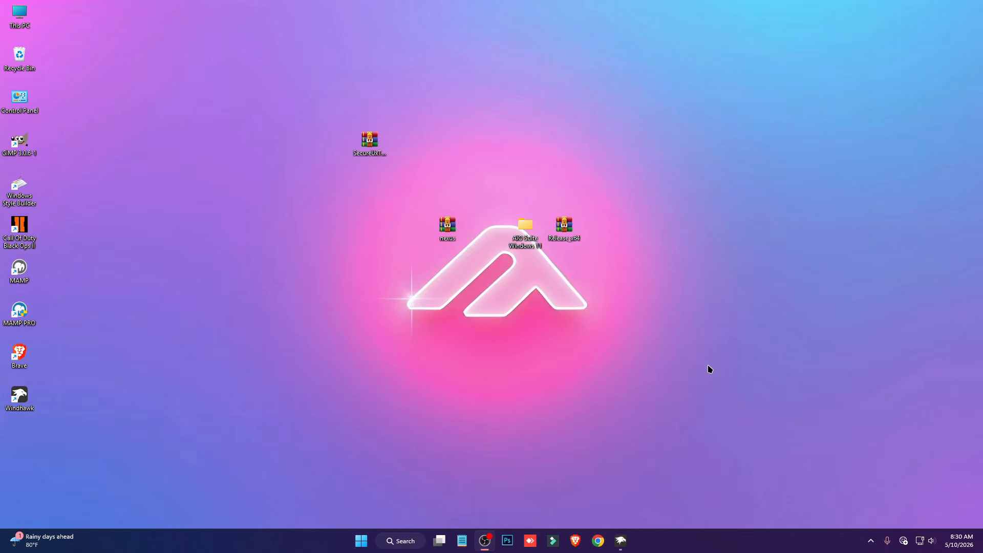
Step: Open Task Manager, find Windows Explorer by searching for "explo", restart it, and close Task Manager
right_click(680, 547)
left_click(710, 502)
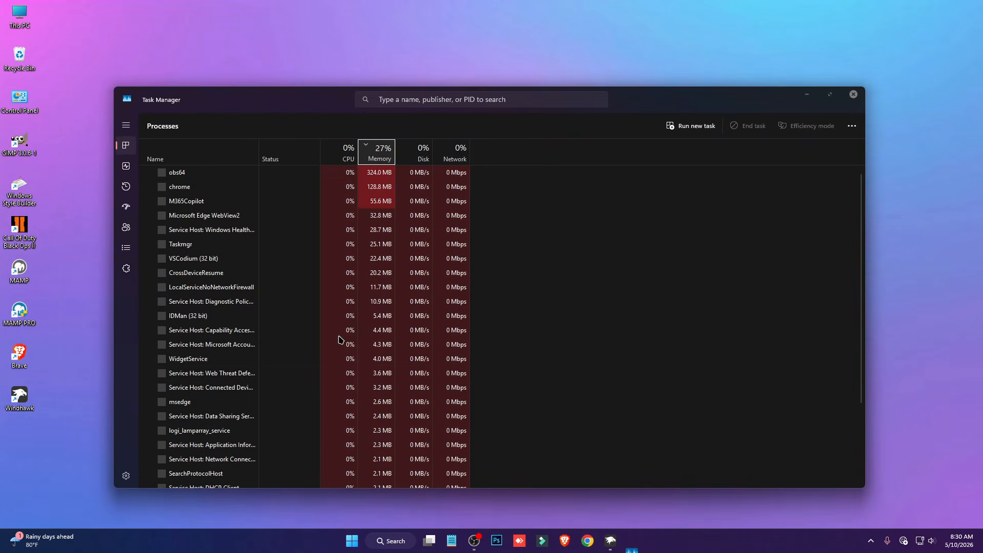
left_click(421, 102)
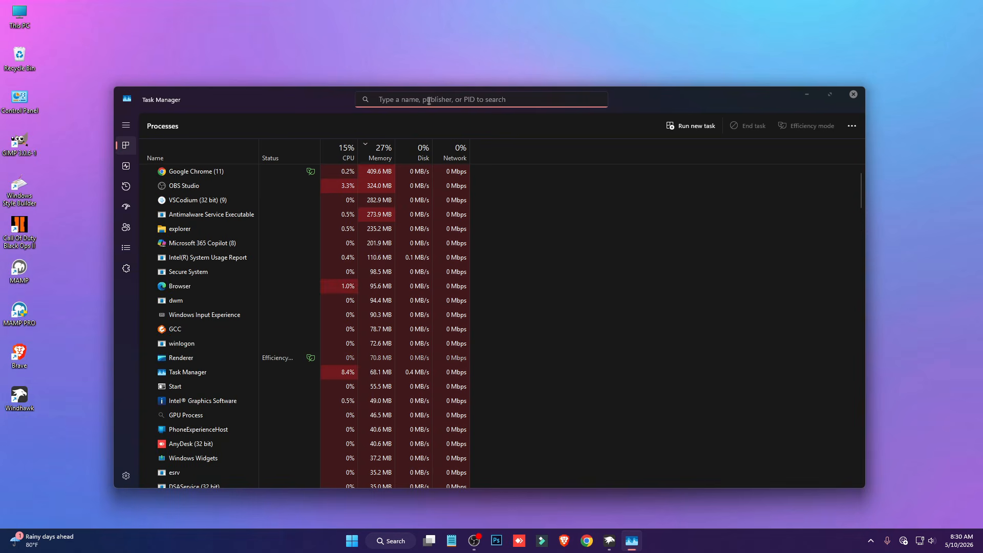
type("exp")
type("lo")
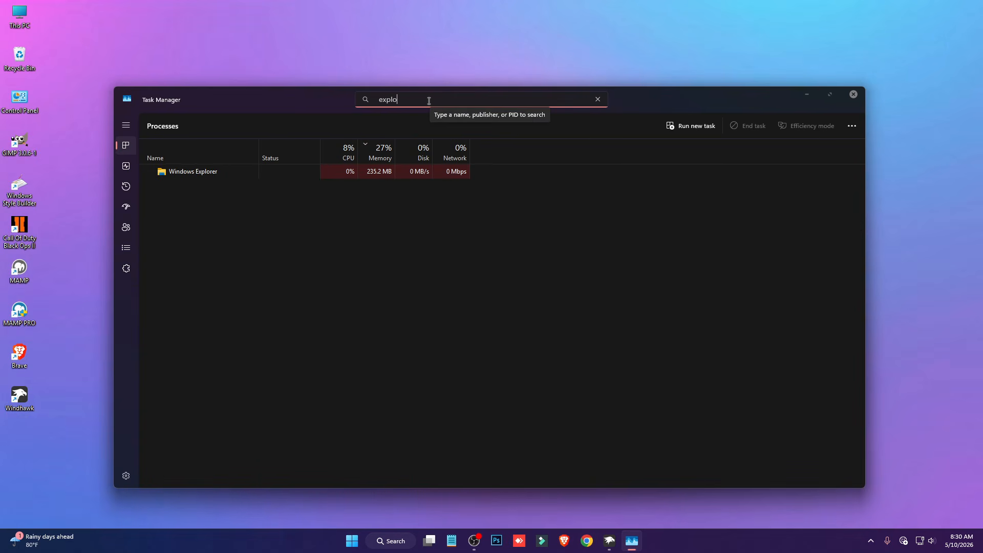
right_click(187, 172)
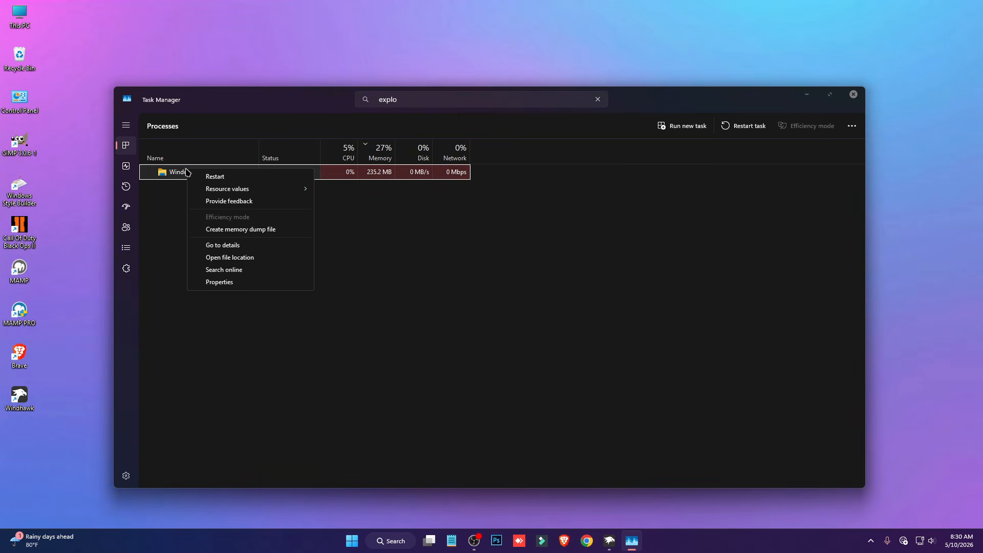
left_click(215, 176)
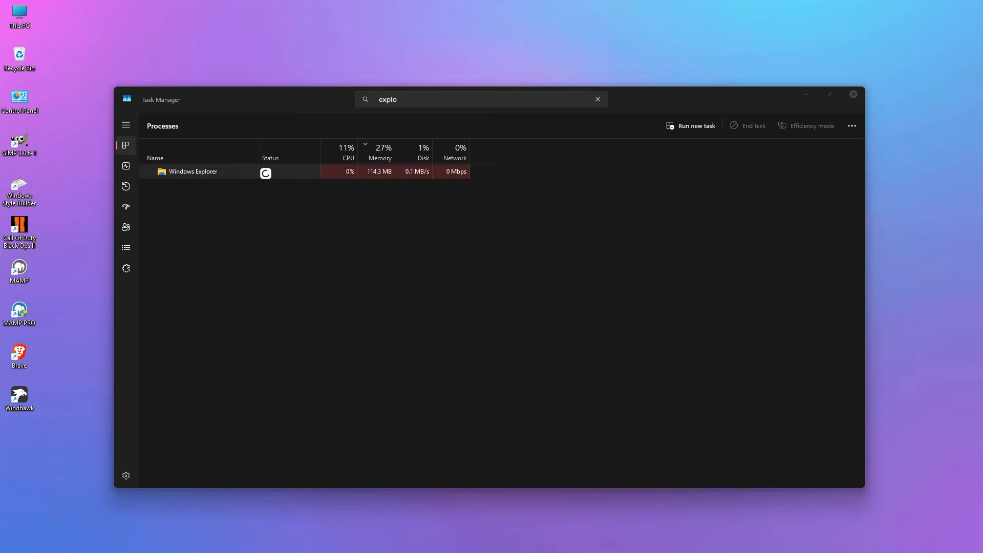
left_click(854, 94)
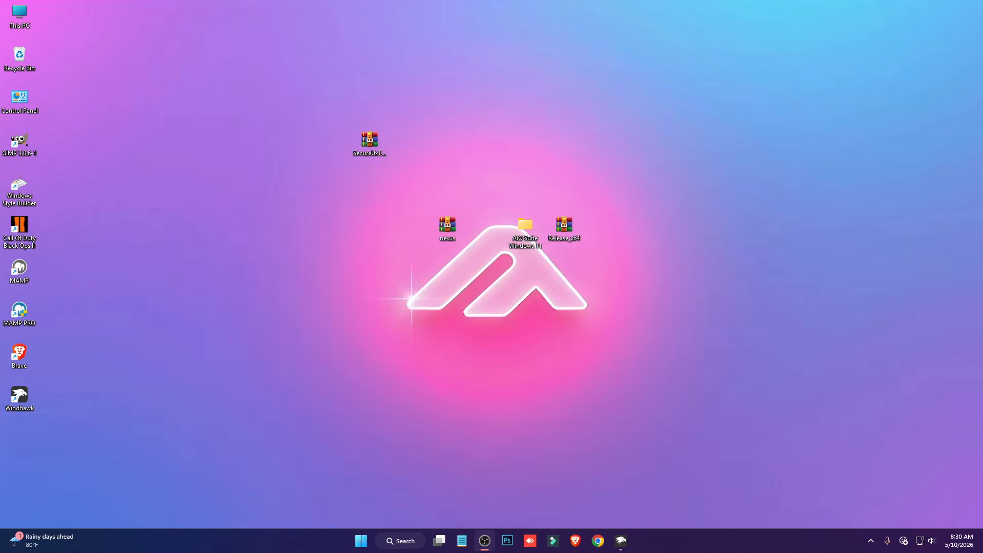
Step: Check which folder icons on Local Disk (C:) have changed since the Windows Explorer restart, and close the window
double_click(21, 16)
double_click(257, 187)
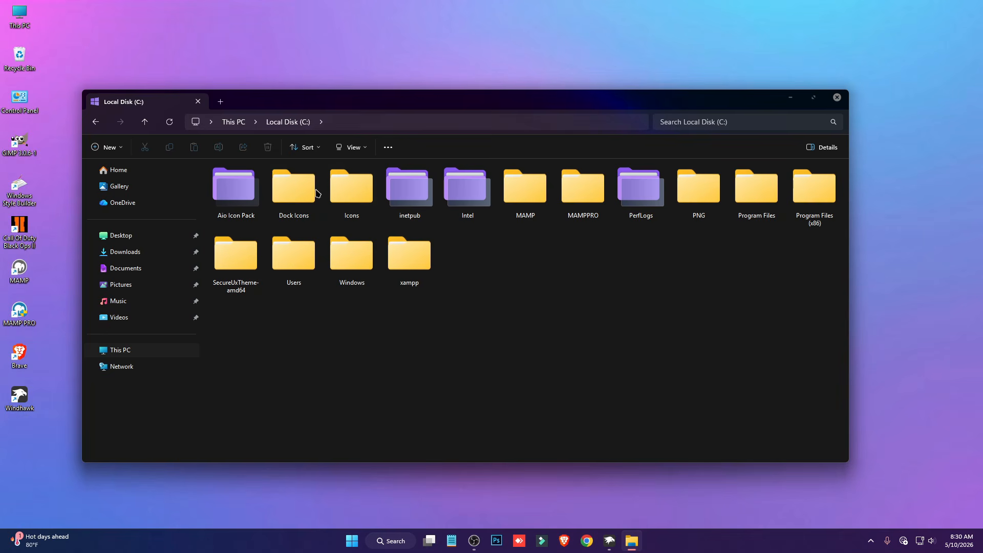
left_click(844, 100)
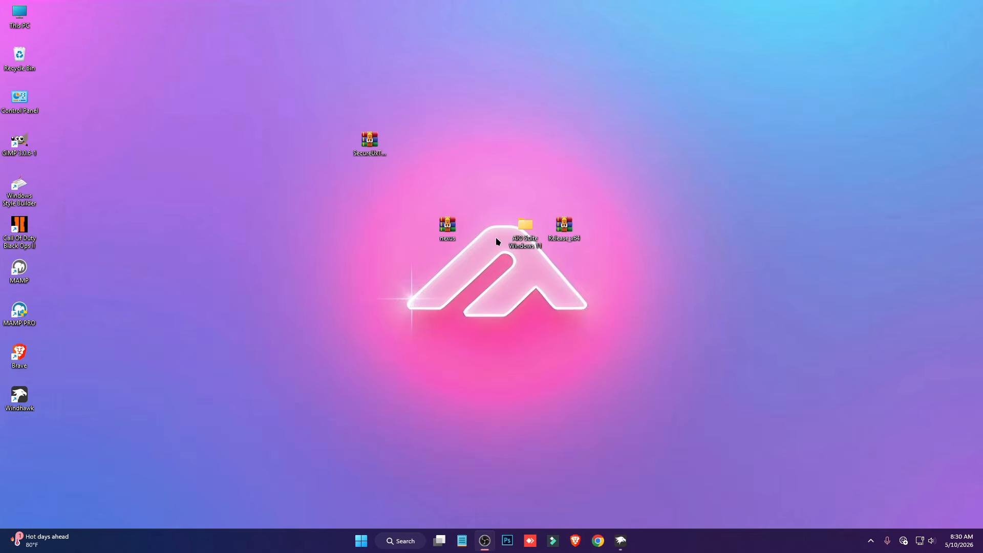
Step: Run the Disable_folder_thumbnail_previews (1) script from the AIO Suite Windows 11 folder on the desktop
double_click(528, 228)
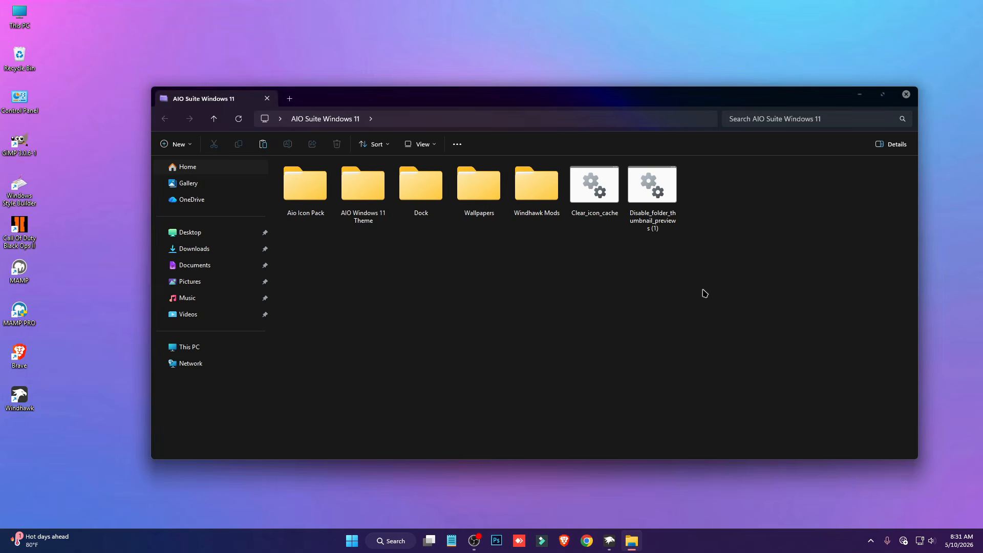
right_click(653, 191)
left_click(689, 280)
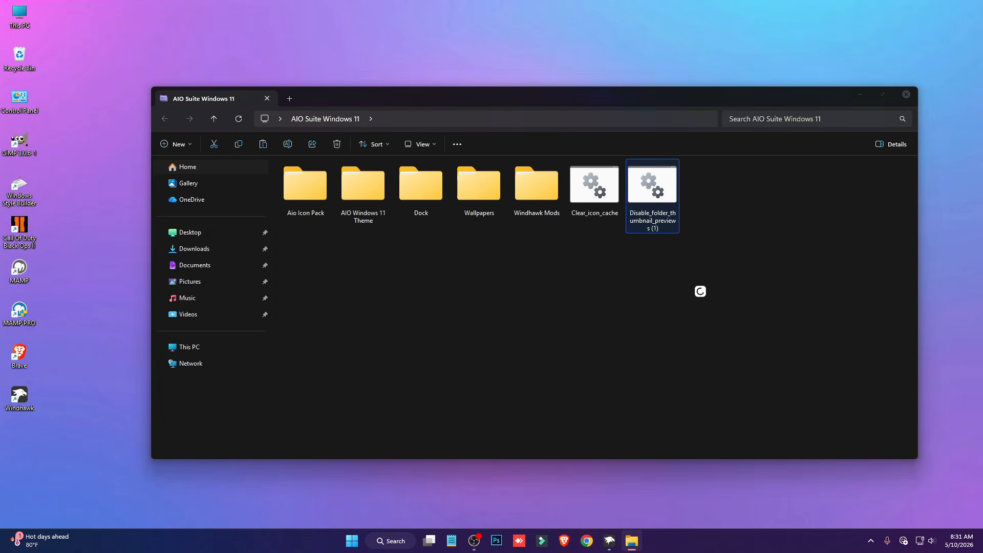
left_click(528, 281)
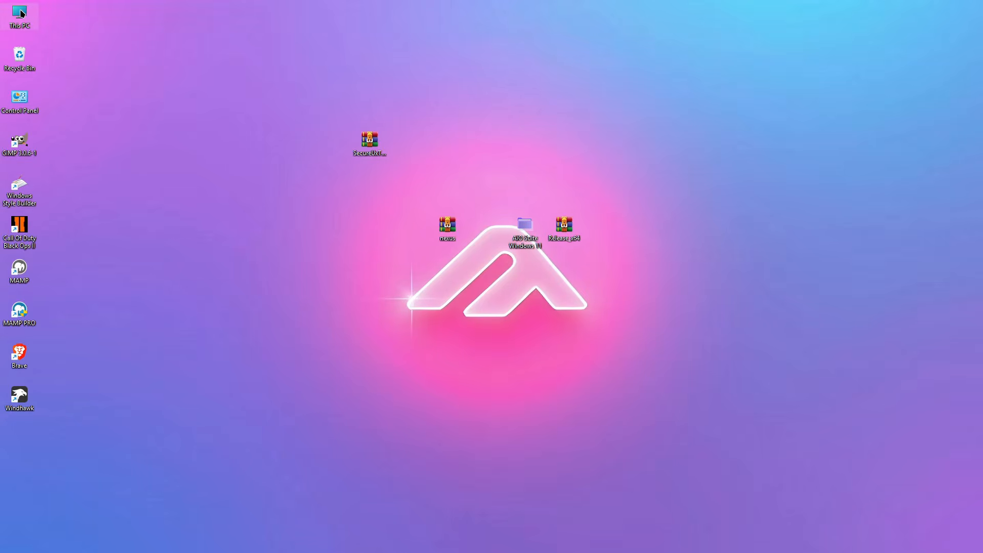
Step: Inspect the folder icons on Local Disk (C:) after running the thumbnail preview script, and close the window
double_click(21, 14)
double_click(356, 205)
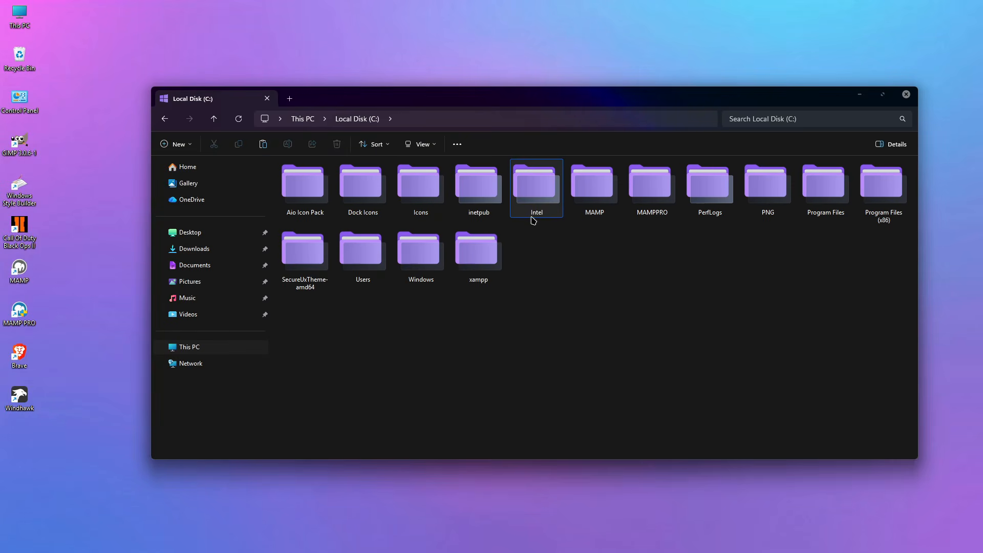
left_click(906, 94)
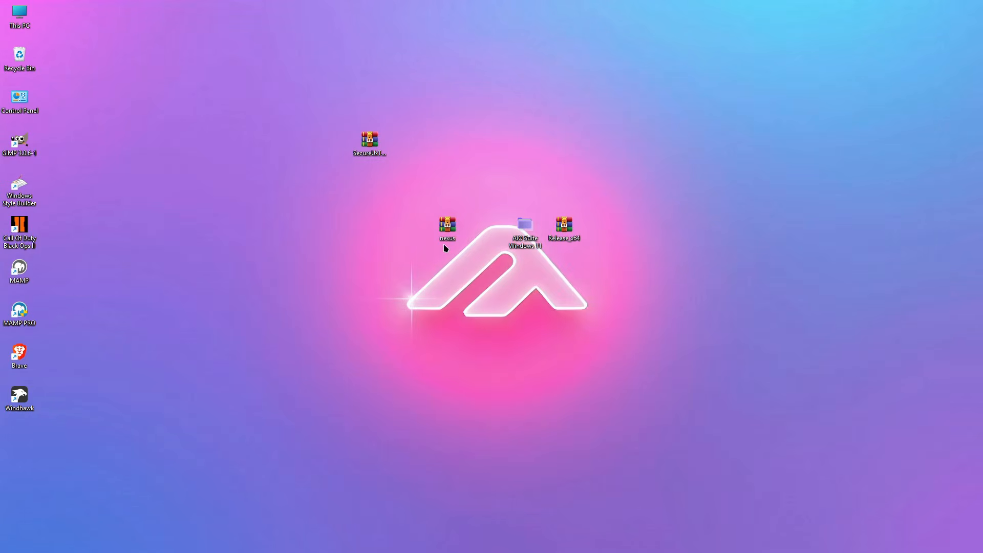
Step: Copy the Icons folder from AIO Suite Windows 11's Dock folder to Local Disk (C:), replacing existing files, and close both folder windows
double_click(537, 231)
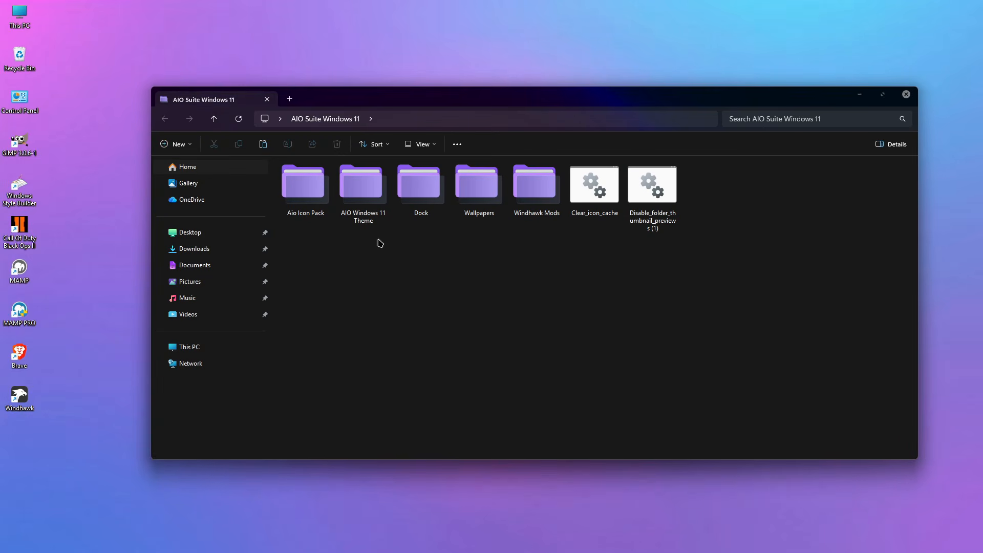
double_click(429, 204)
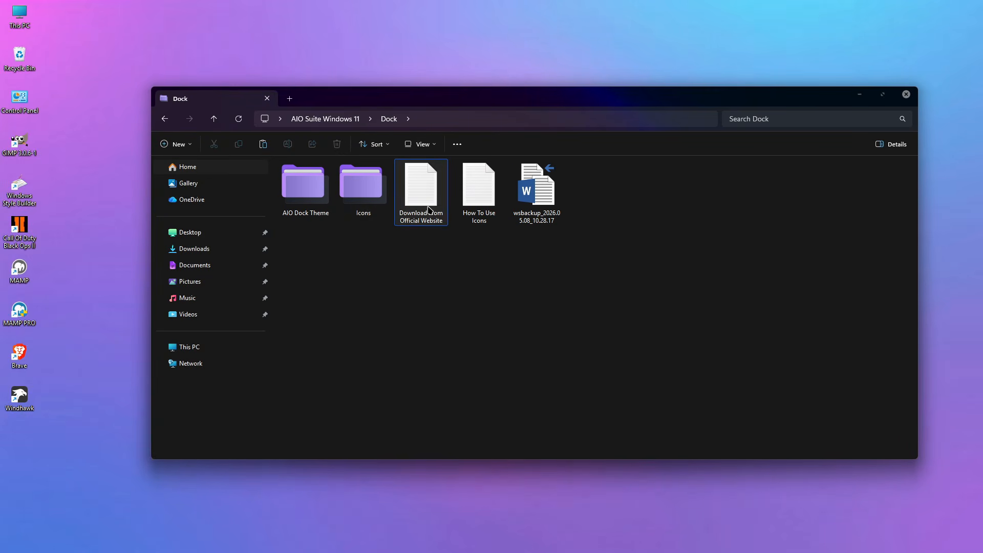
left_click(368, 197)
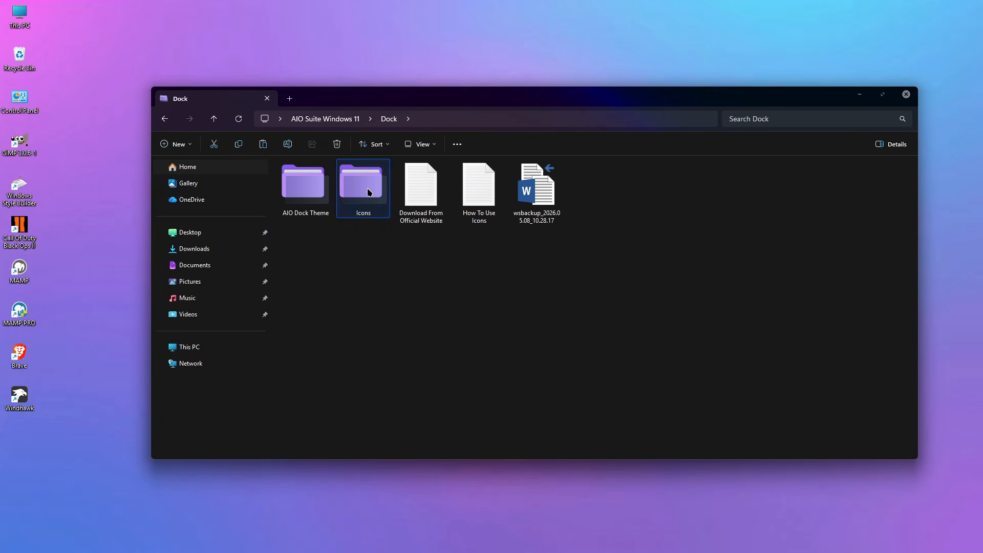
right_click(368, 192)
left_click(414, 202)
double_click(19, 15)
double_click(385, 210)
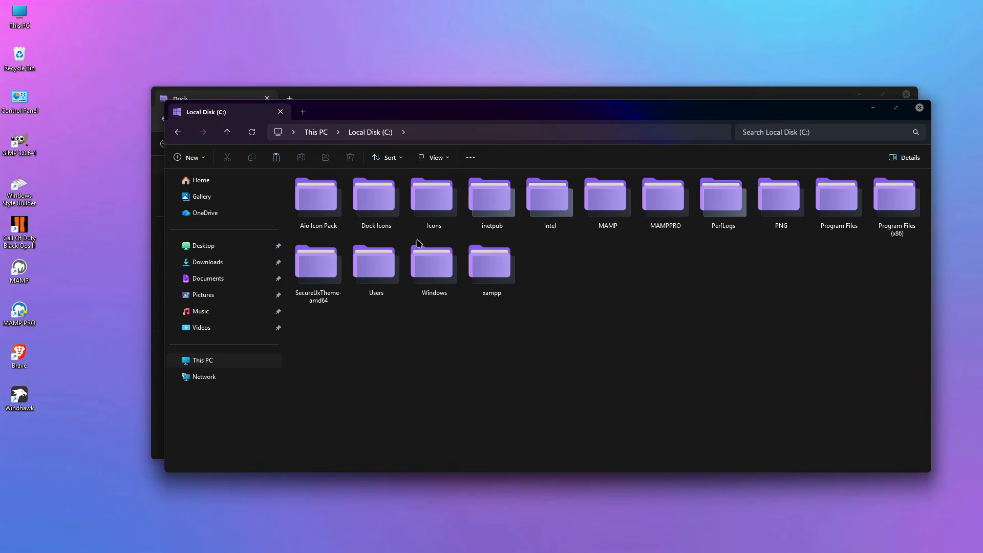
right_click(583, 272)
left_click(596, 284)
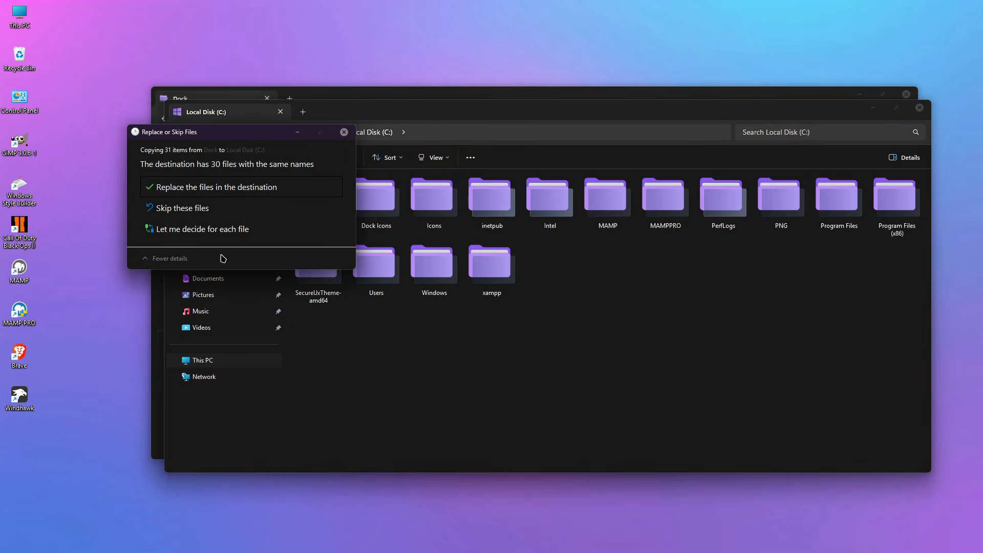
left_click(199, 189)
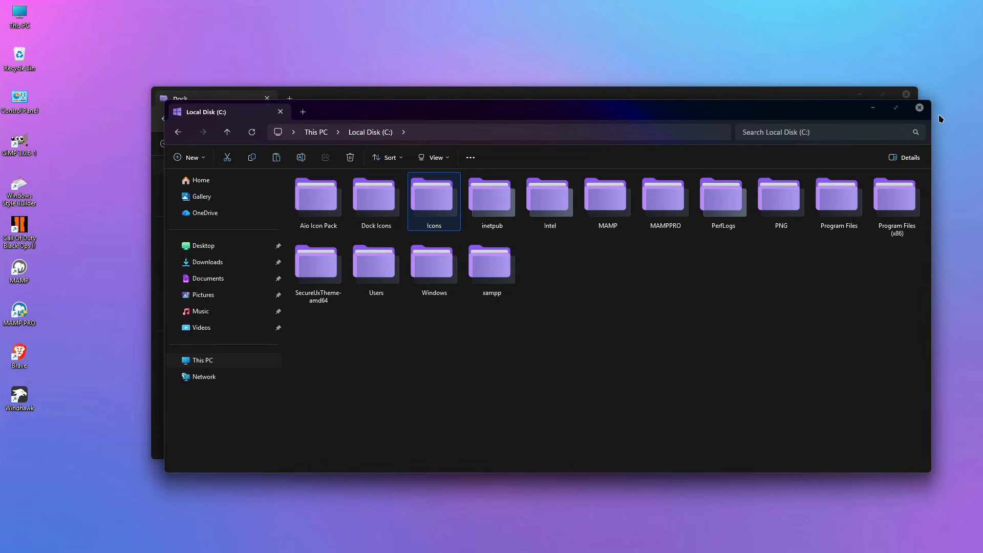
left_click(920, 108)
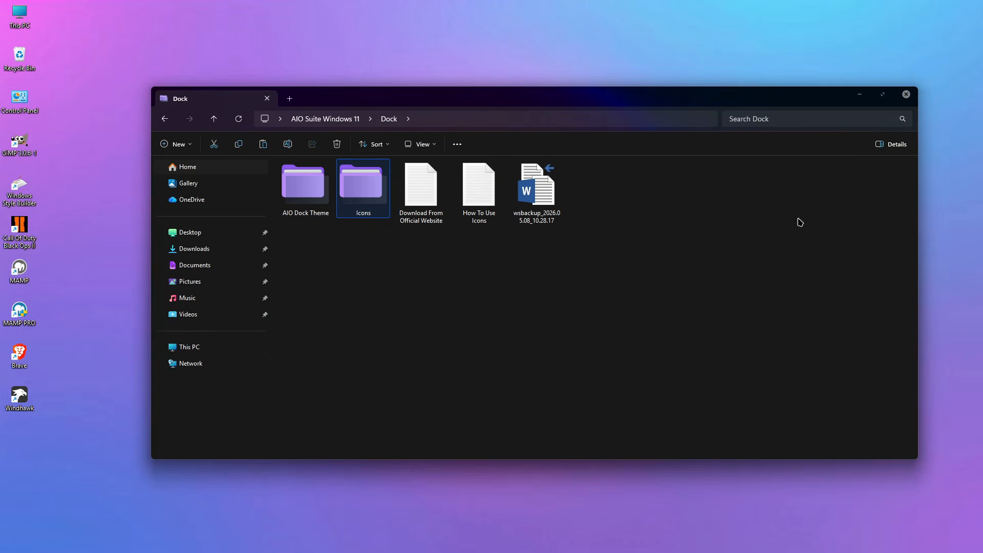
left_click(906, 94)
Step: Install Nexus 26.1 by running NexusSetup.exe from the nexus archive on the desktop, accepting the license agreement and finishing the setup
double_click(447, 227)
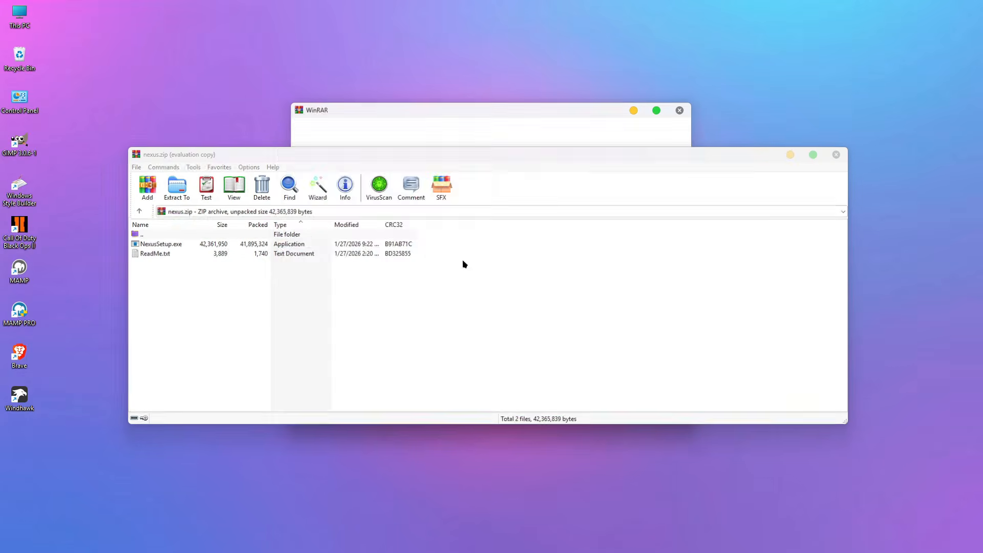
left_click(682, 109)
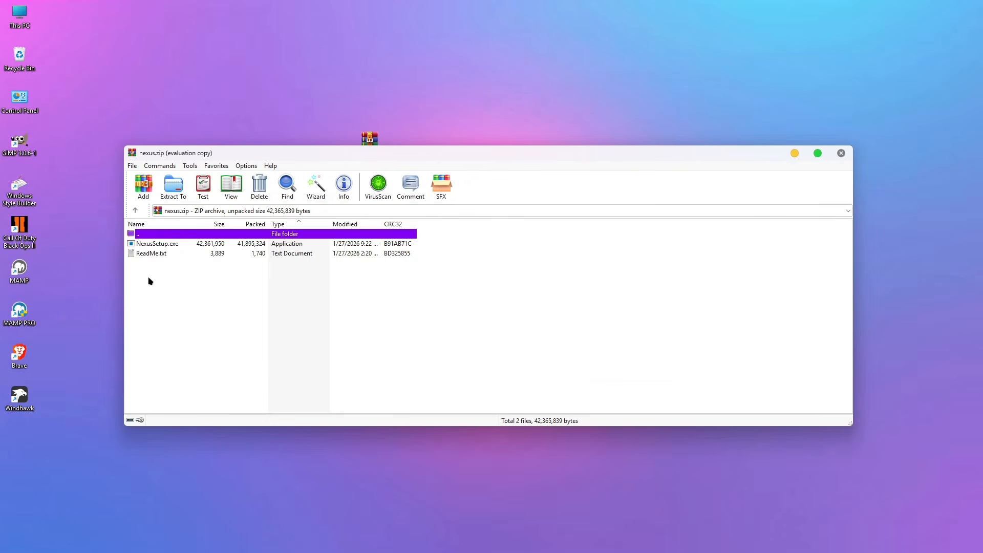
double_click(153, 244)
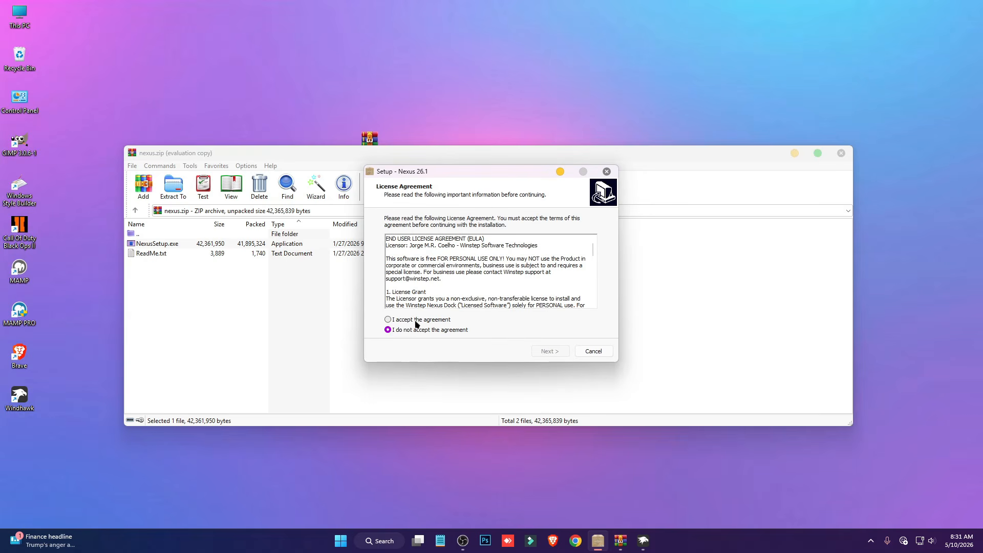
left_click(416, 321)
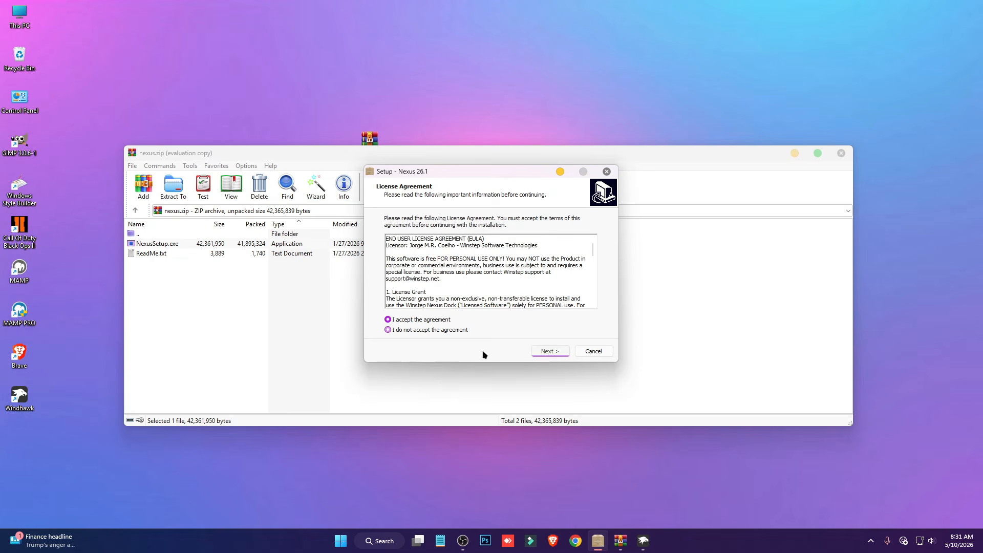
left_click(548, 351)
left_click(546, 353)
left_click(547, 353)
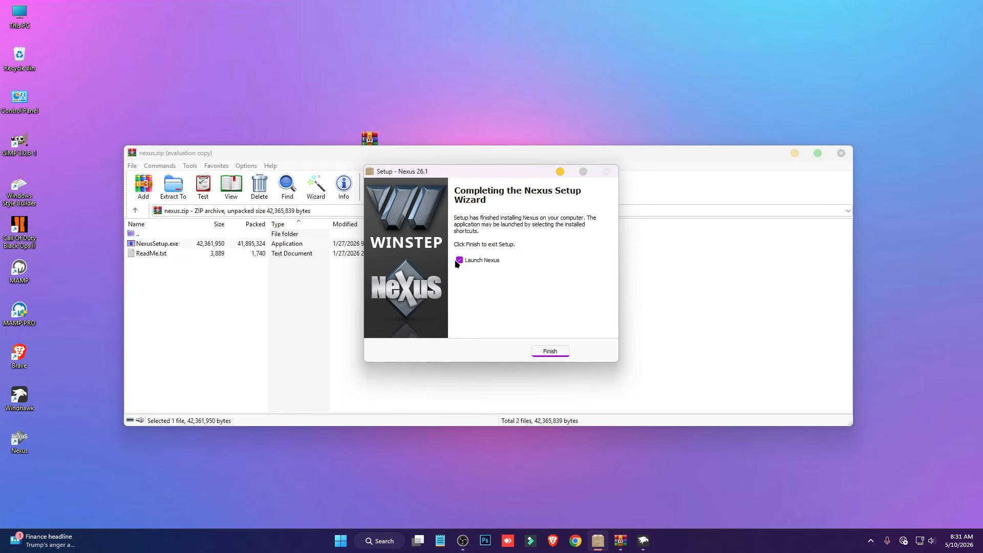
left_click(546, 350)
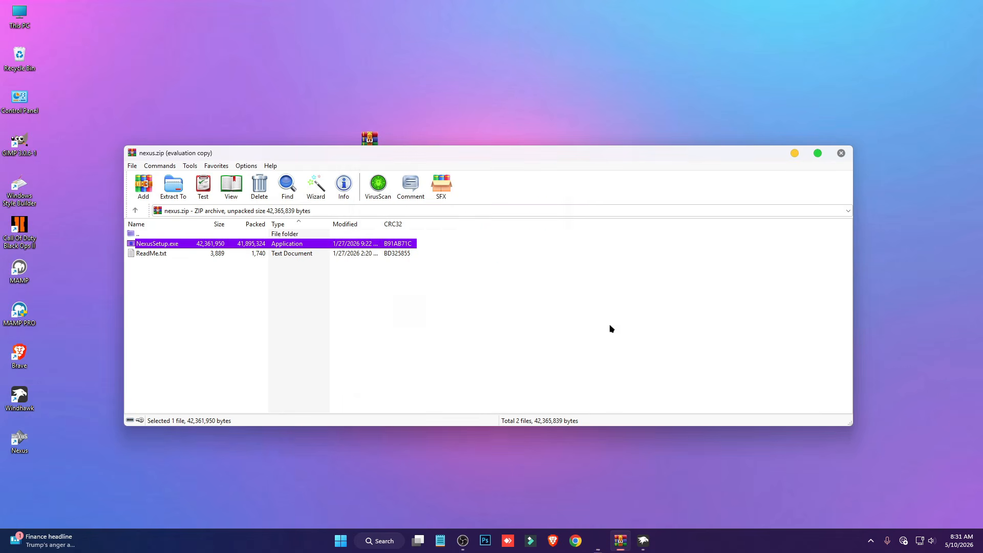
Step: Close the nexus archive and copy the AIO Dock Theme folder from the Dock folder of AIO Suite Windows 11
left_click(841, 154)
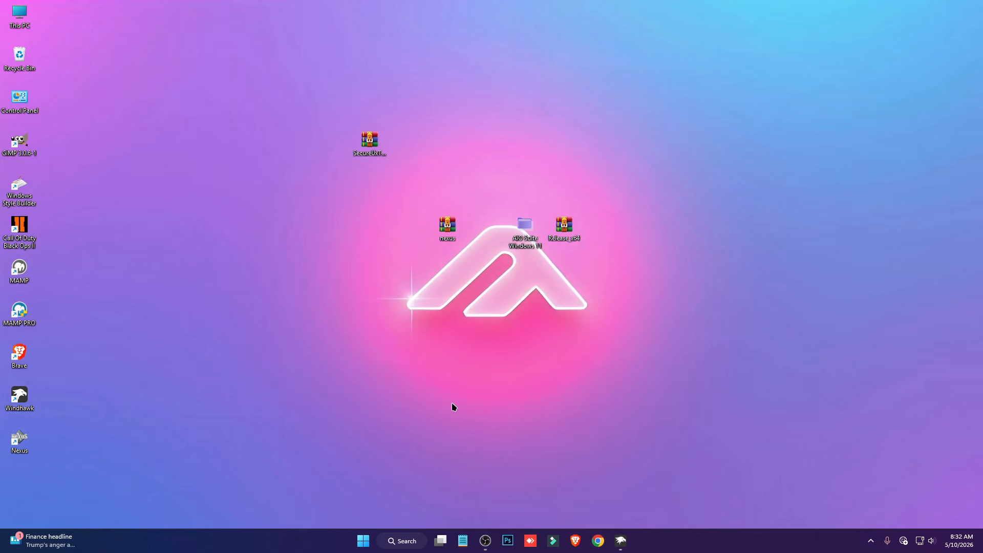
double_click(529, 231)
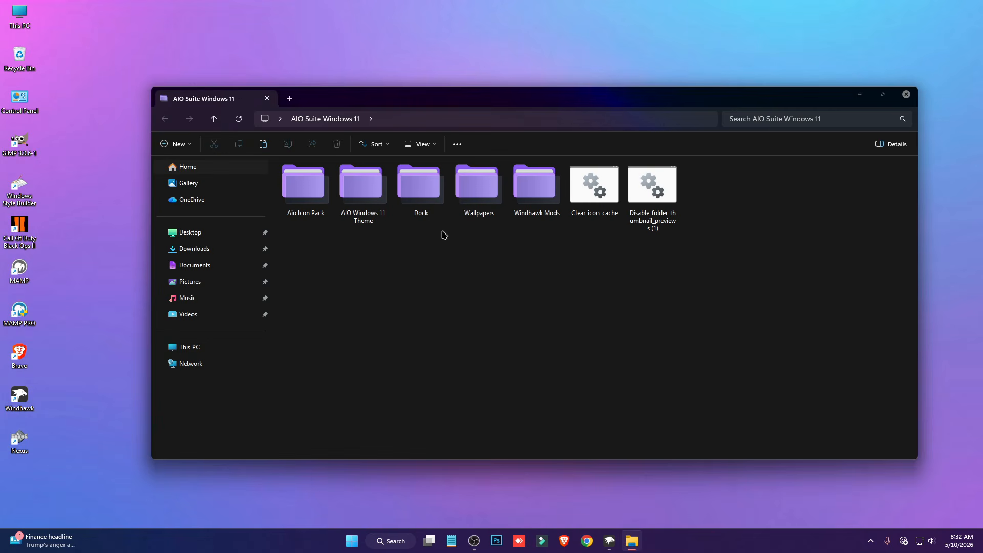
double_click(432, 202)
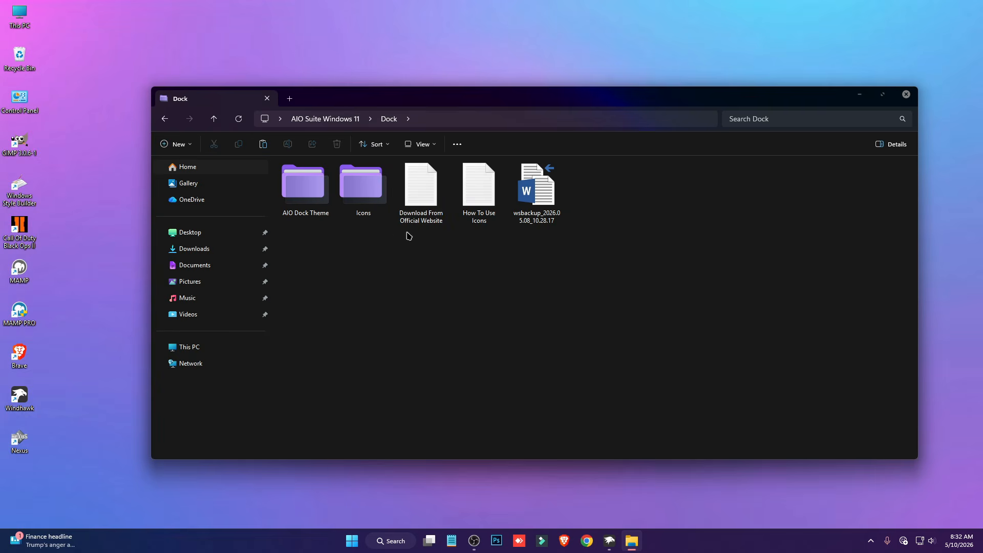
double_click(313, 205)
key("alt+Left")
right_click(317, 193)
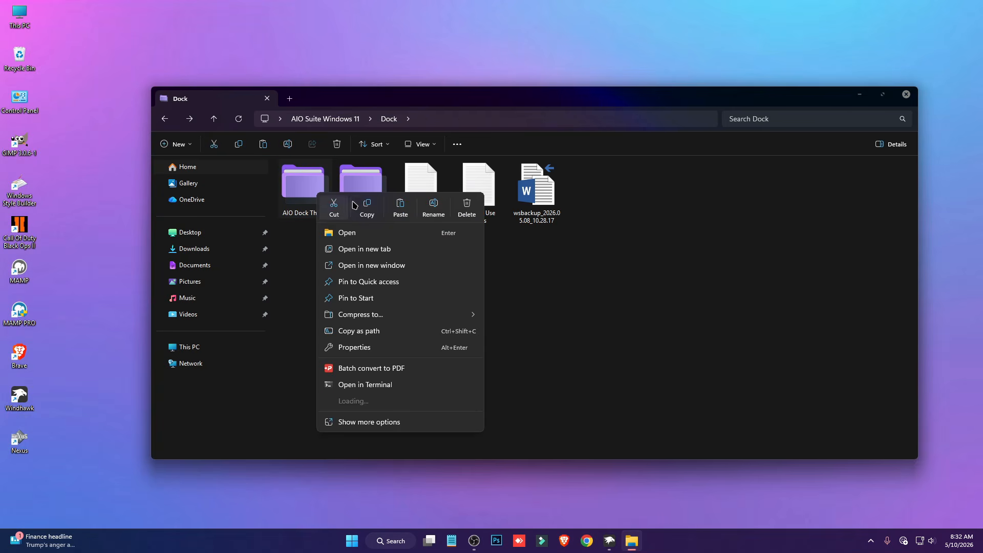
left_click(366, 207)
Step: Paste the AIO Dock Theme folder into NeXuS\Backgrounds, reached through the Winstep shortcut in Documents, and close the folder window
left_click(204, 270)
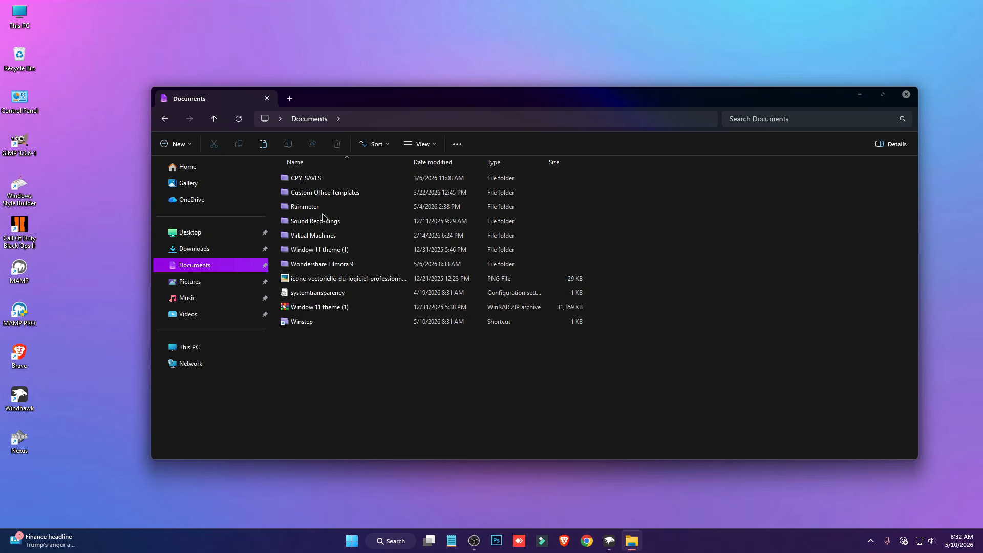
double_click(313, 321)
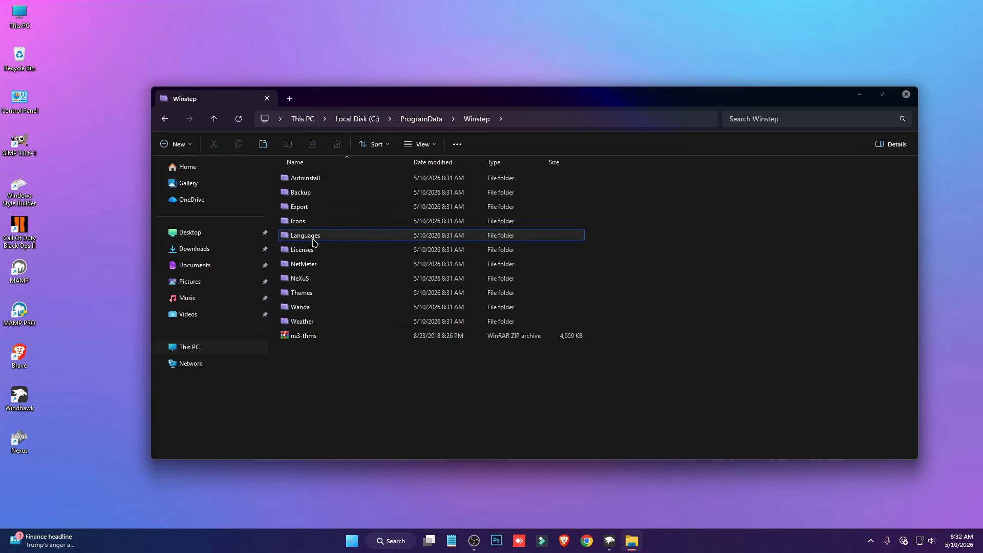
double_click(301, 280)
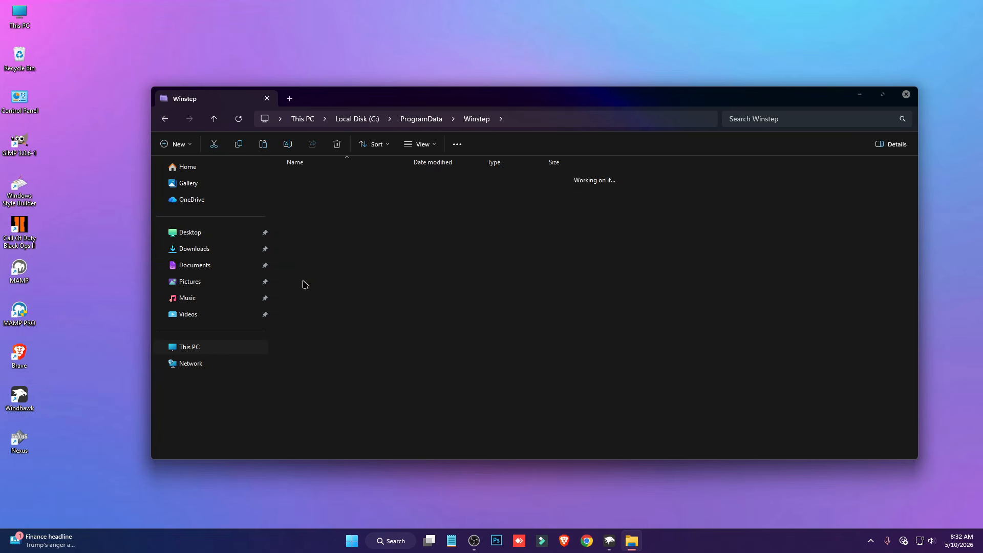
double_click(303, 178)
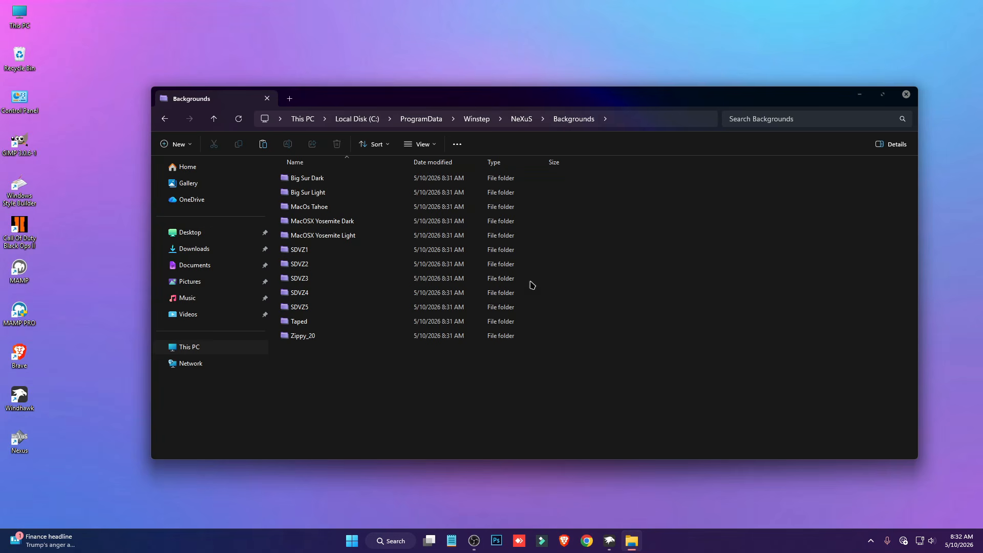
right_click(602, 259)
left_click(615, 272)
left_click(345, 395)
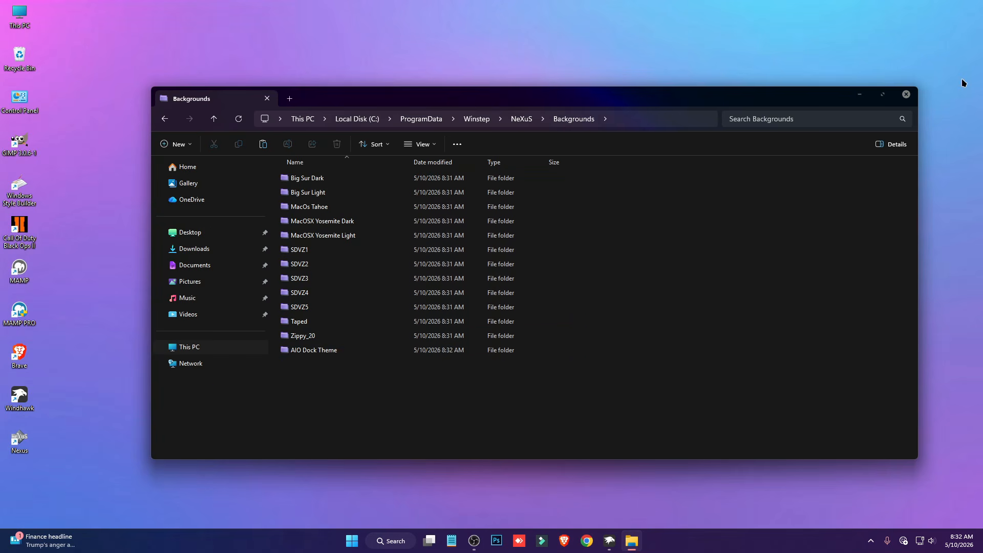
left_click(906, 95)
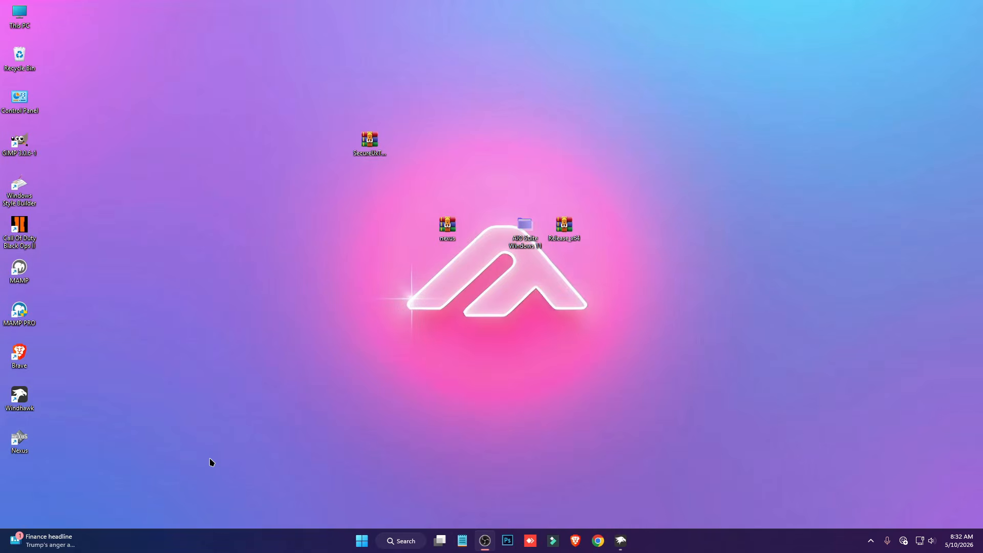
Step: Launch Nexus and restore its settings from the wsbackup_2026.05.08_10.28.17 backup in AIO Suite Windows 11's Dock folder
double_click(20, 439)
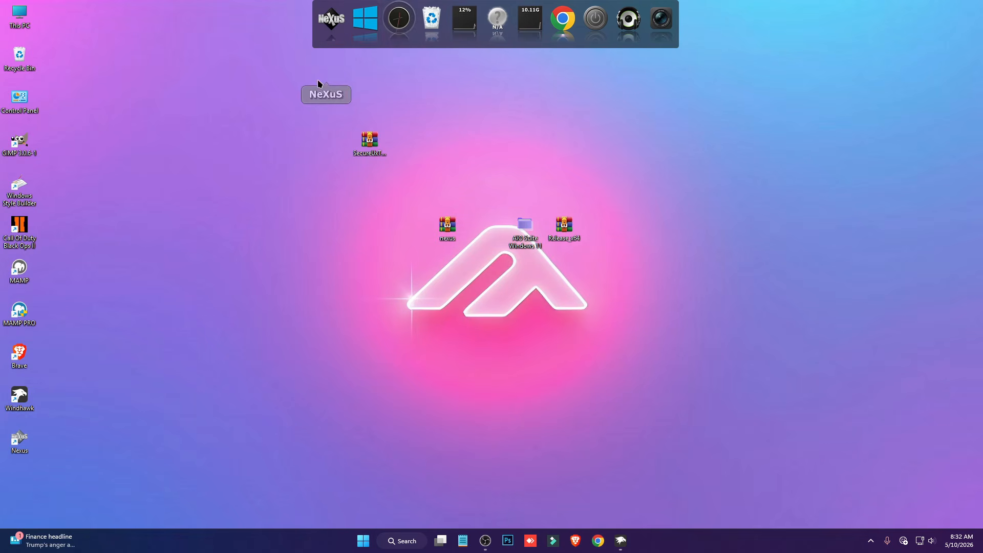
left_click(327, 31)
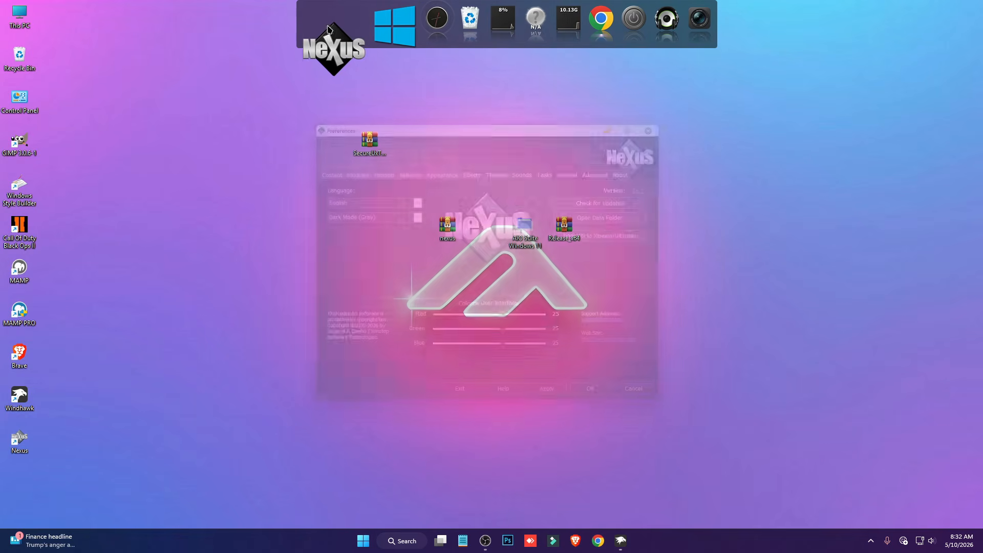
left_click(611, 166)
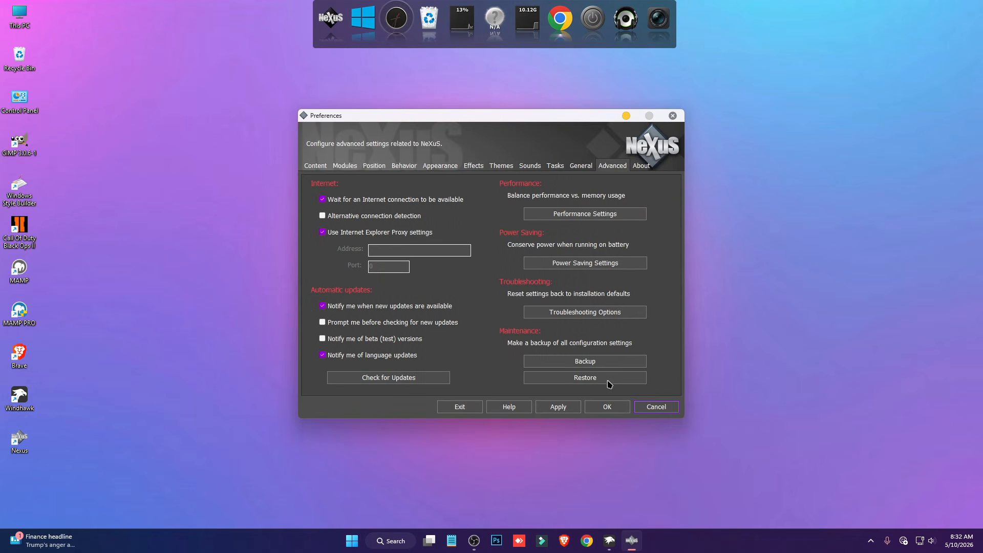
left_click(563, 377)
left_click(341, 242)
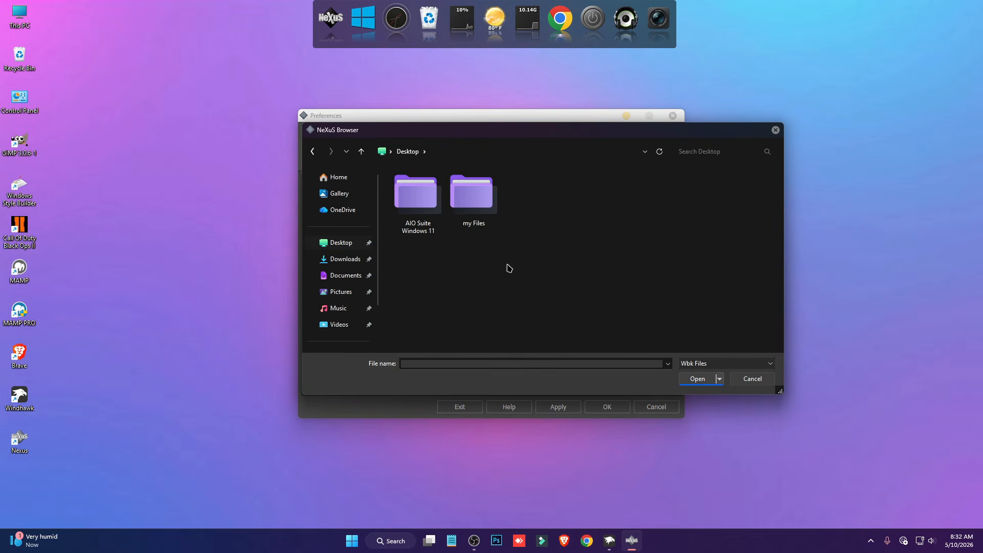
double_click(430, 215)
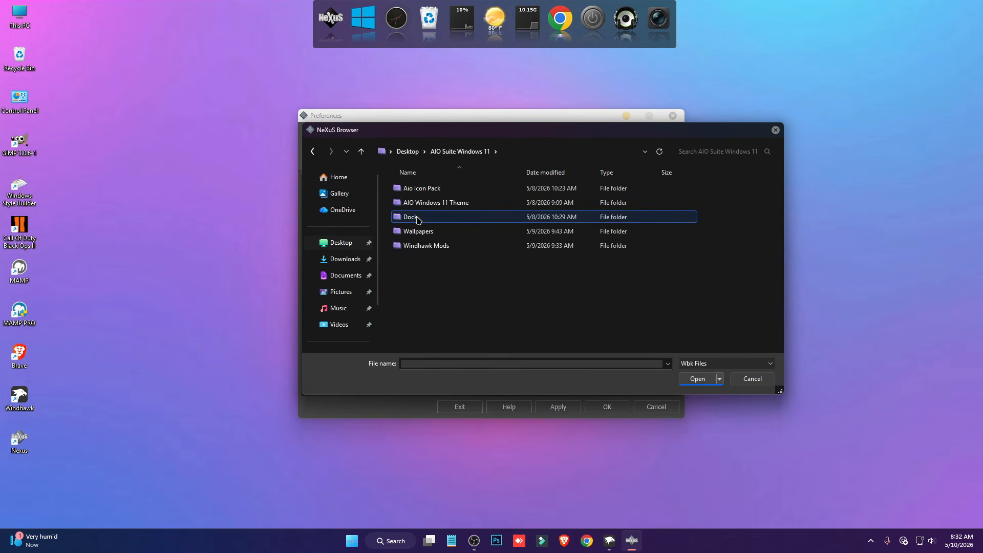
double_click(416, 217)
double_click(463, 217)
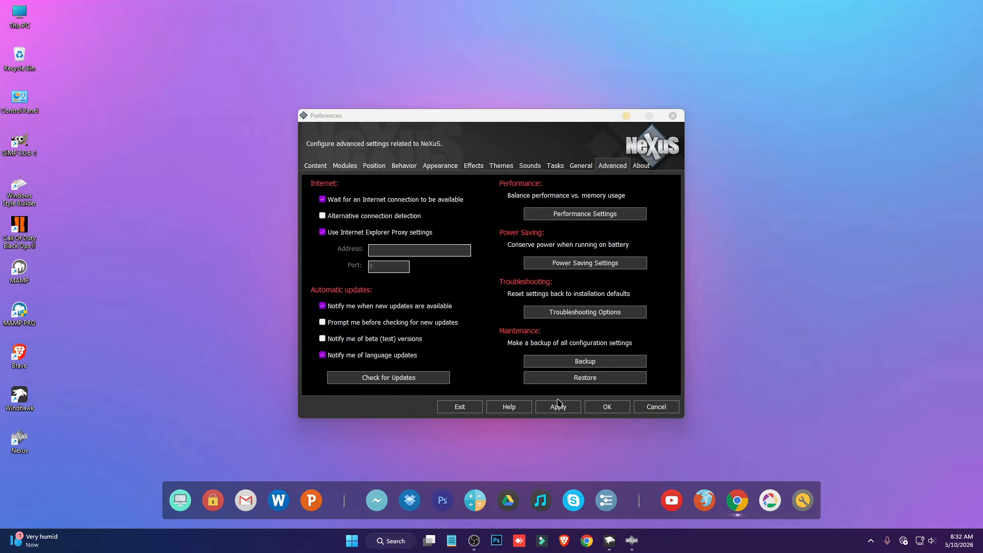
Step: Apply AIO Dock Theme as the Nexus dock's theme and close the preferences
left_click(502, 166)
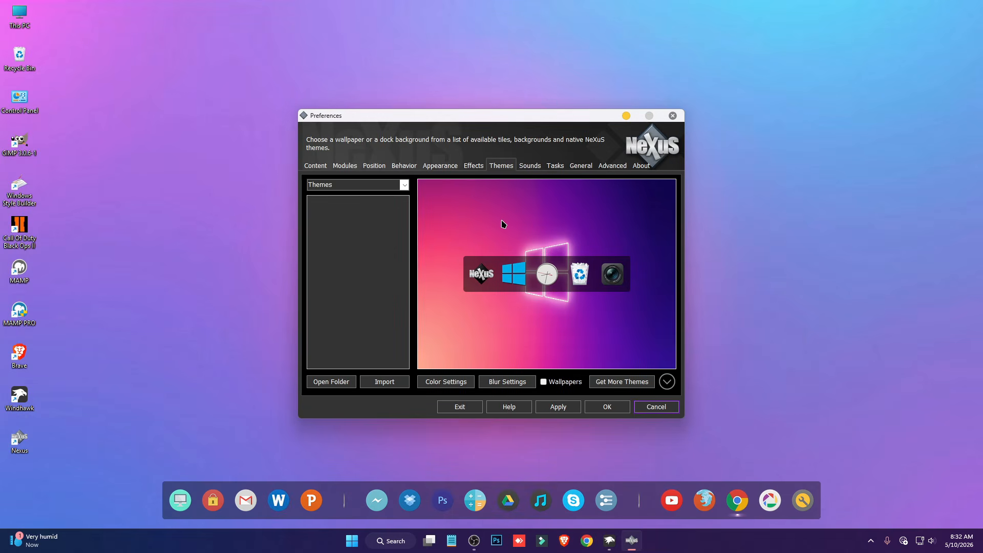
scroll(353, 338, "up", 4)
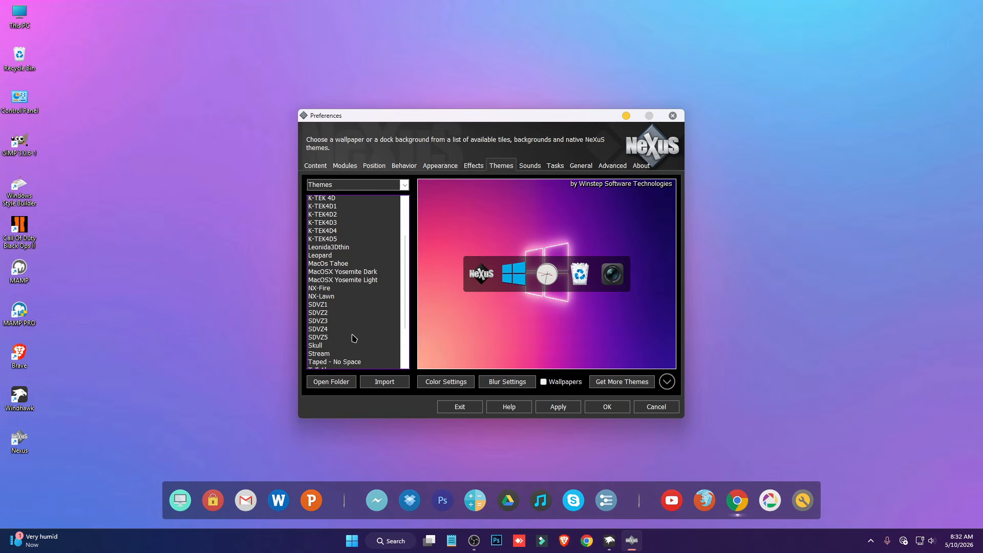
scroll(354, 337, "up", 1)
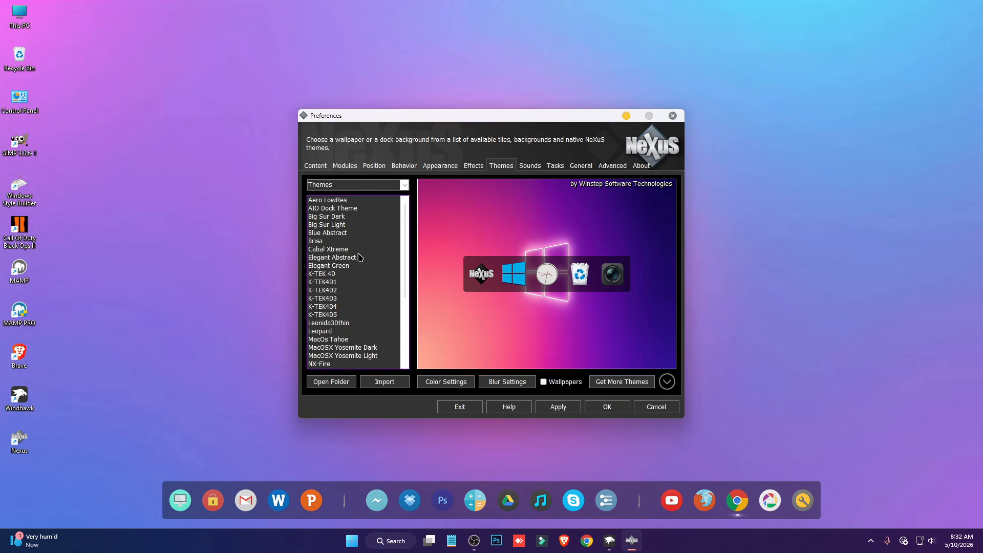
left_click(330, 209)
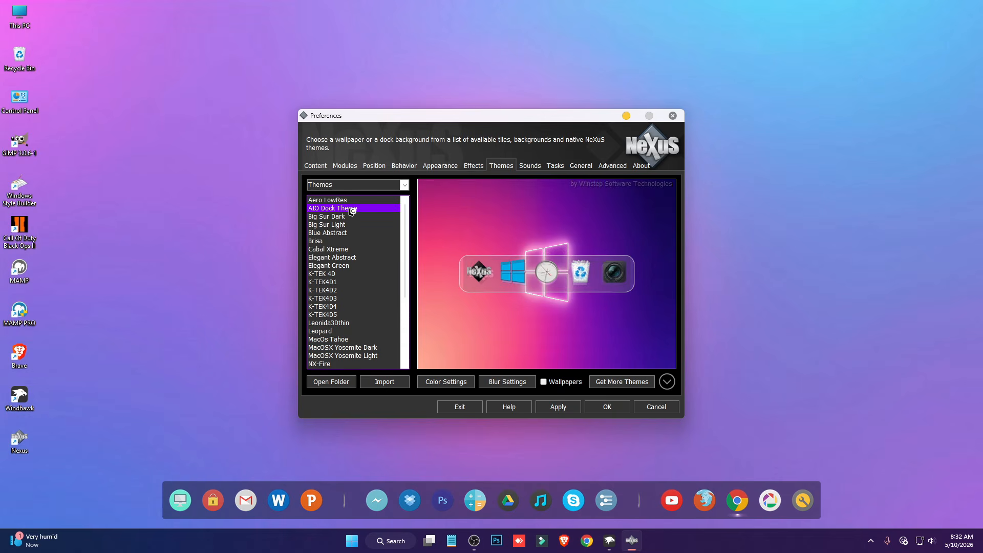
left_click(557, 407)
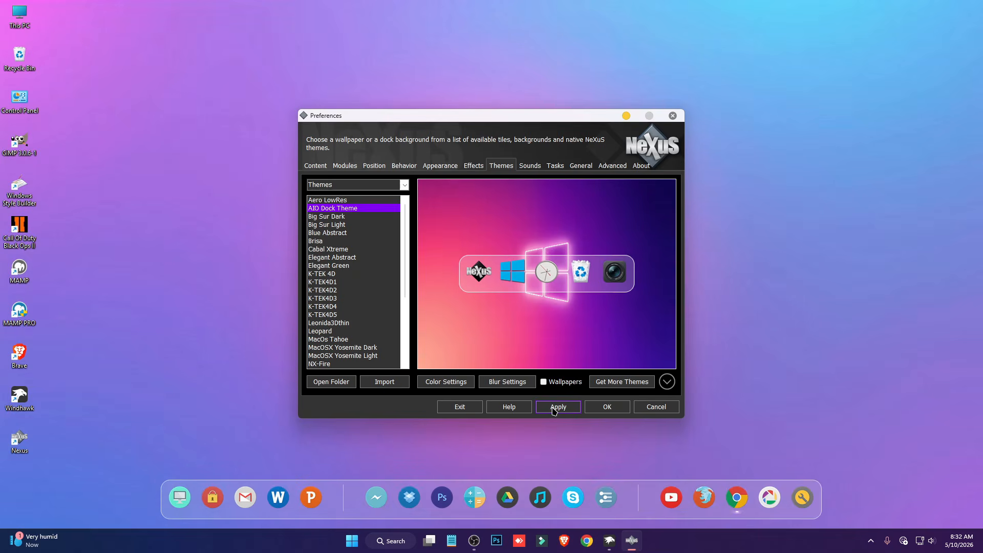
left_click(608, 407)
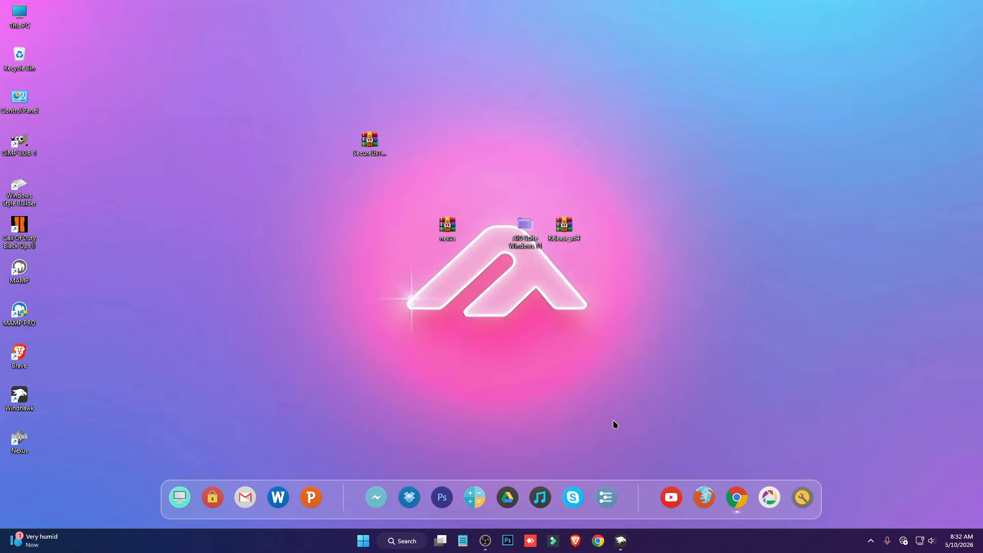
Step: Switch to Windhawk, search its mods for "taskbar on top", and install Taskbar on top for Windows 11, accepting the risk
left_click(620, 540)
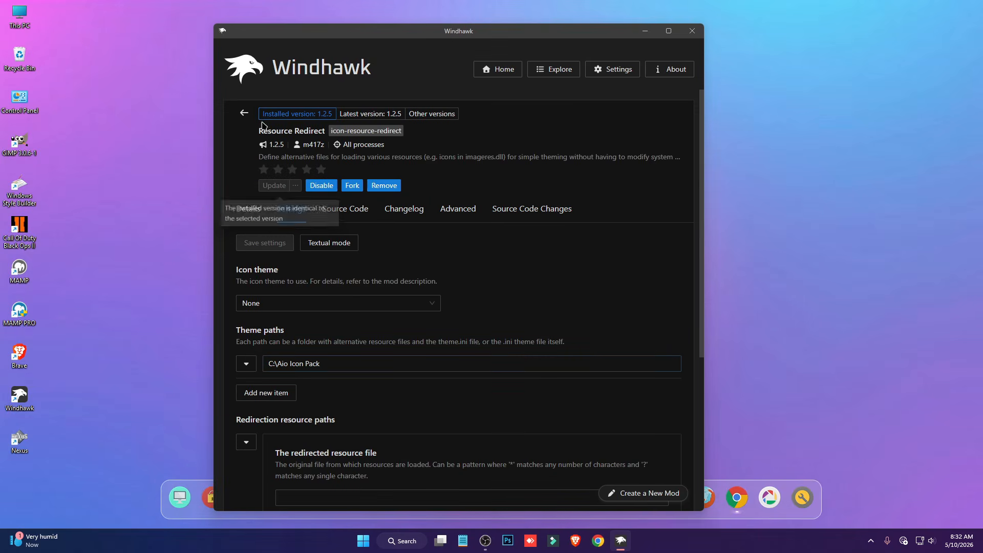
left_click(248, 115)
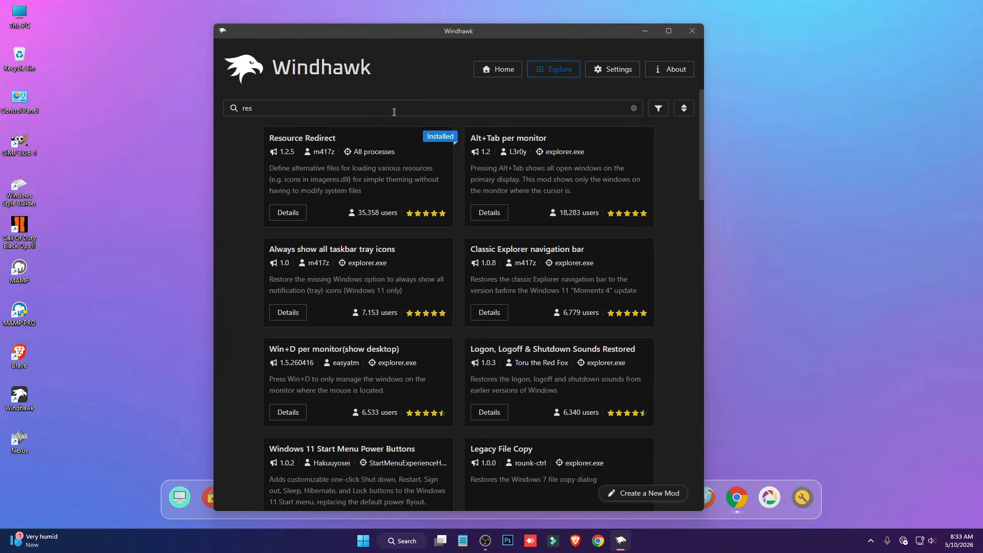
type("taskbar")
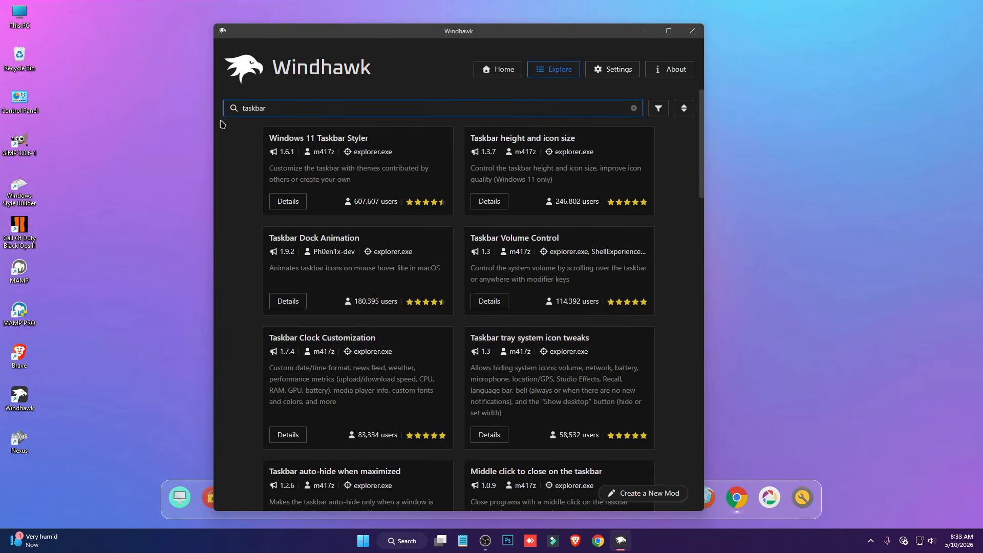
type(" on top")
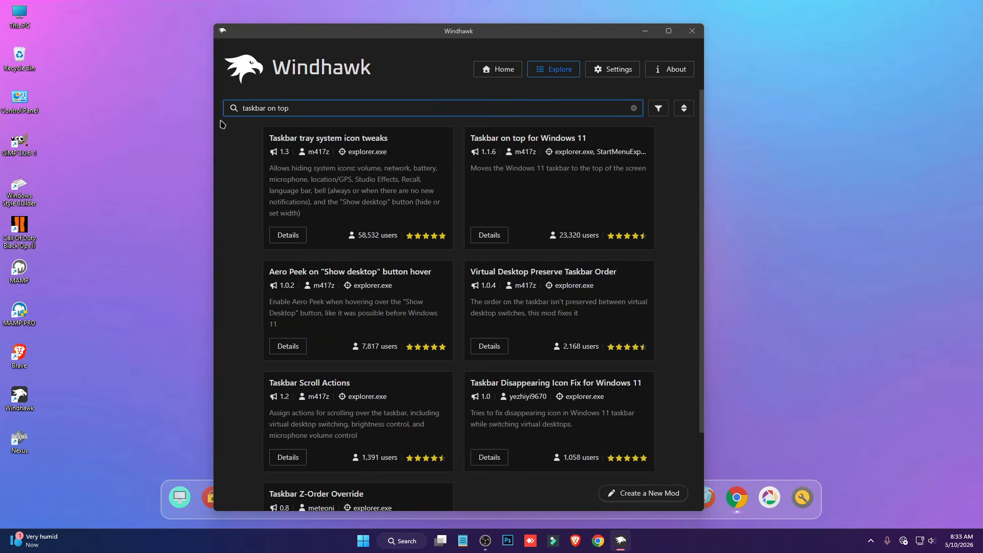
left_click(486, 236)
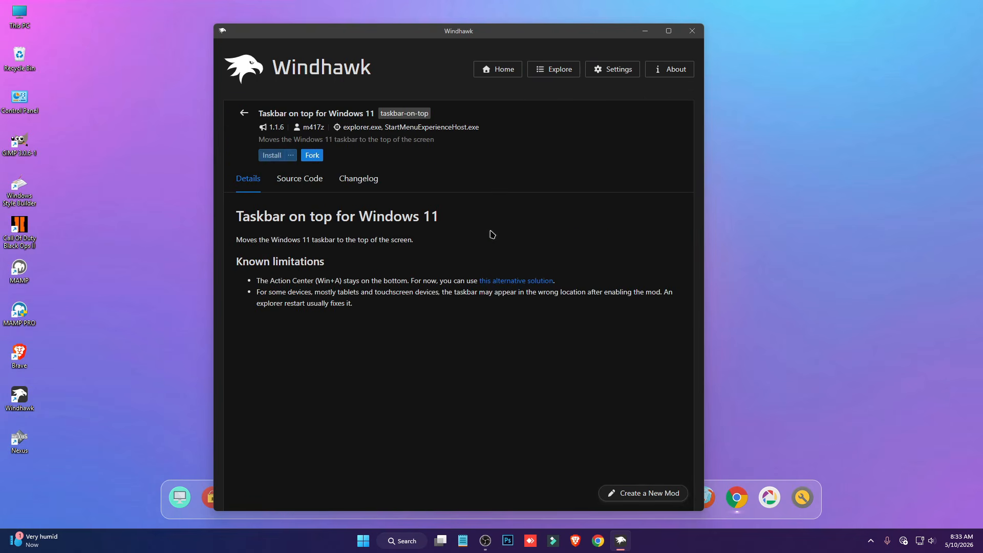
left_click(272, 155)
left_click(566, 357)
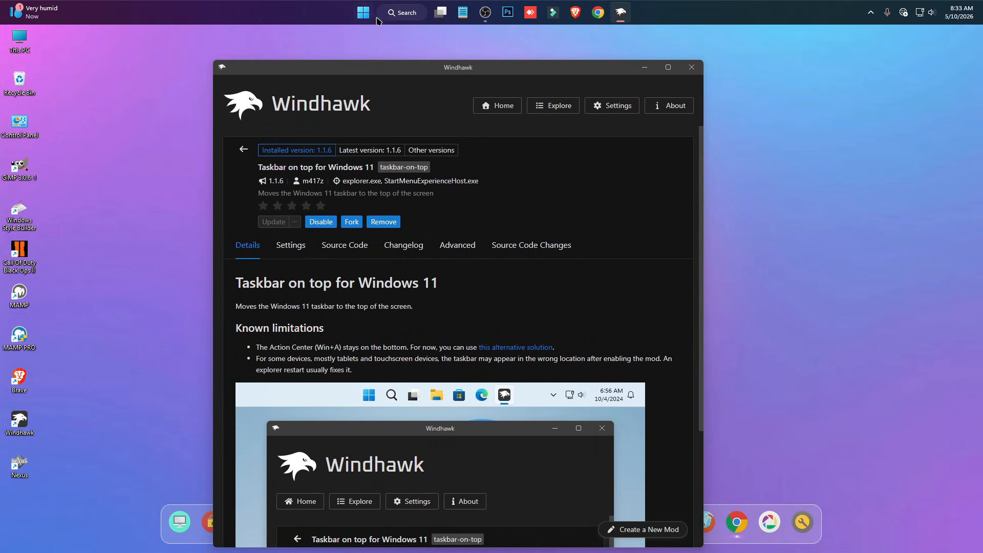
Step: Check how the Start menu opens from the relocated taskbar, close it, and reposition the Windhawk window
left_click(364, 14)
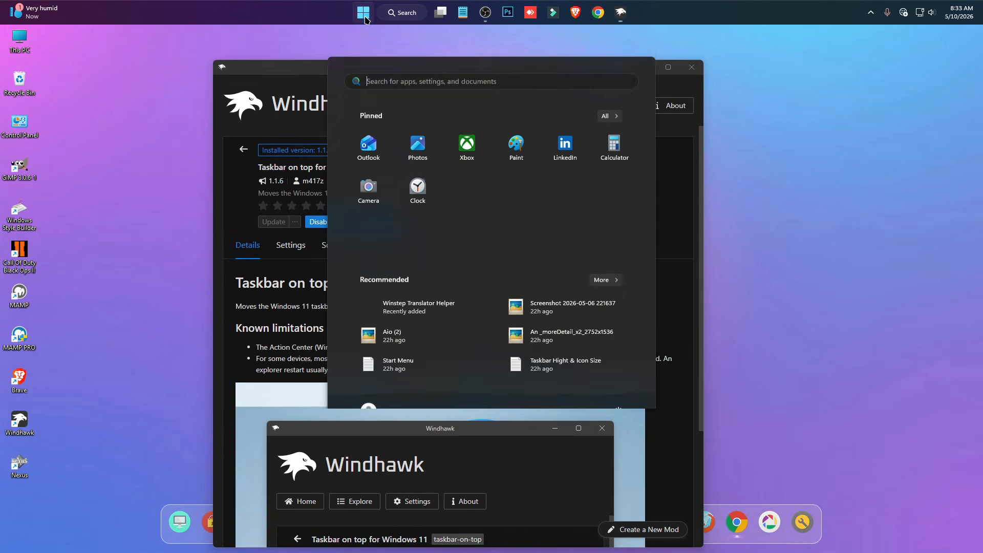
left_click(364, 14)
left_click_drag(594, 72, 647, 51)
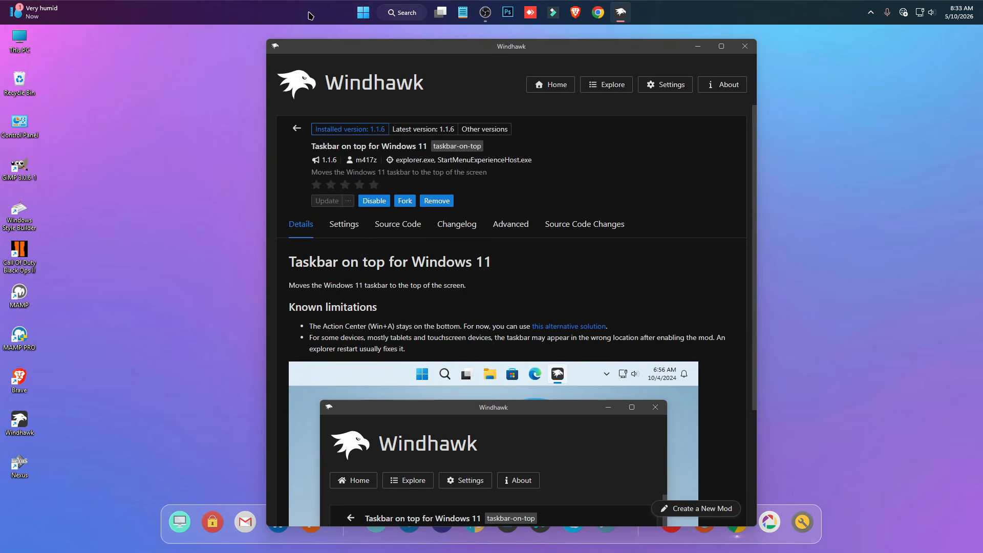
Step: Install the Windows 11 Taskbar Styler mod from Windhawk's mod catalogue, accepting the risk
left_click(296, 130)
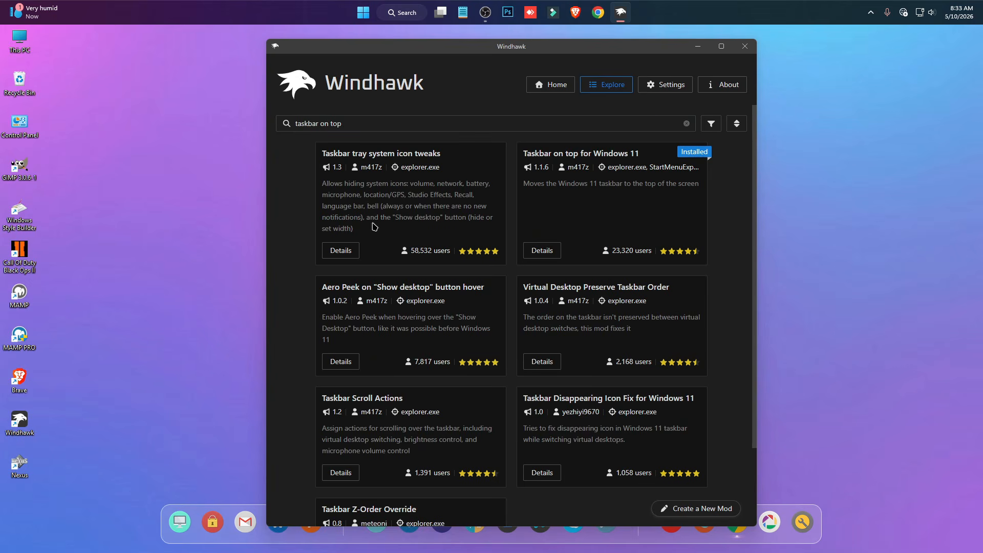
left_click(532, 89)
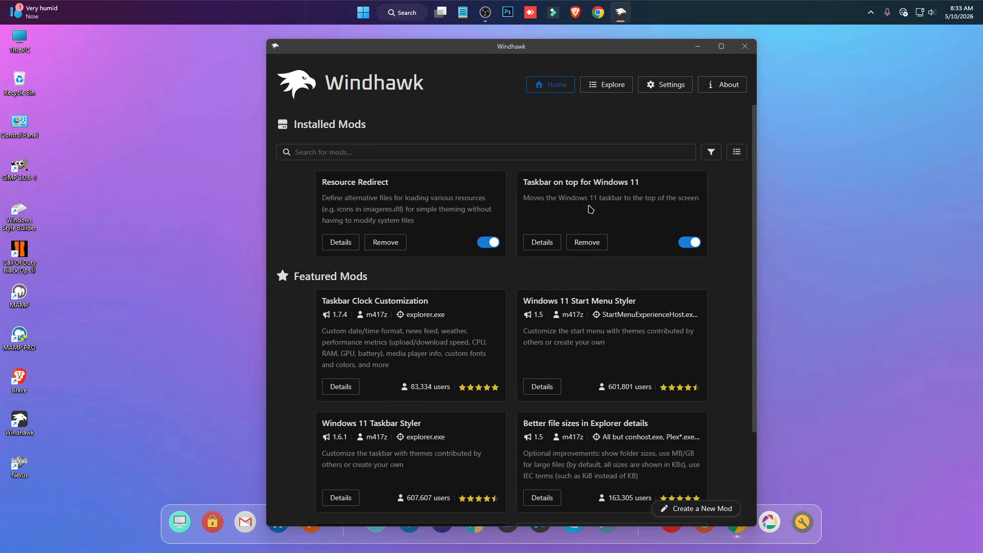
left_click(615, 88)
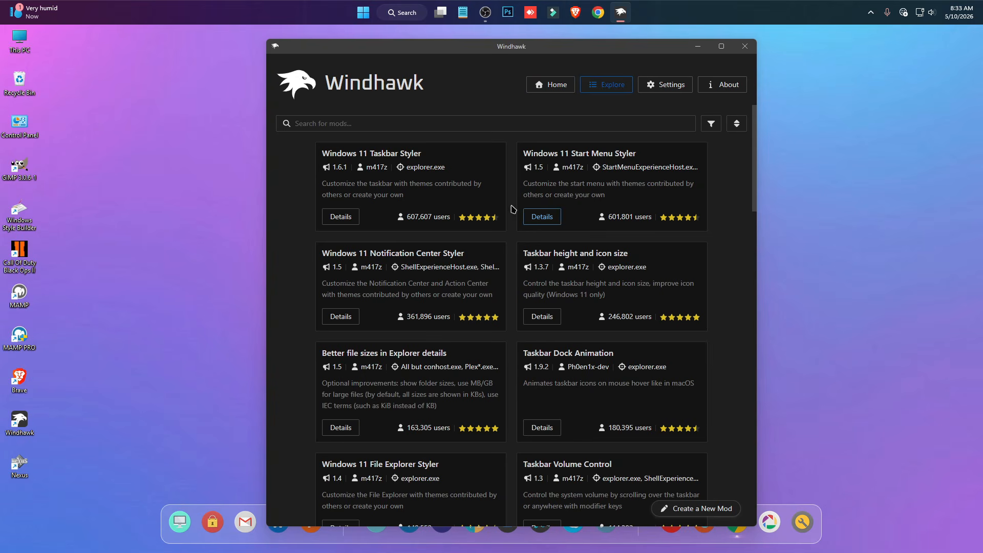
left_click(342, 221)
left_click(327, 173)
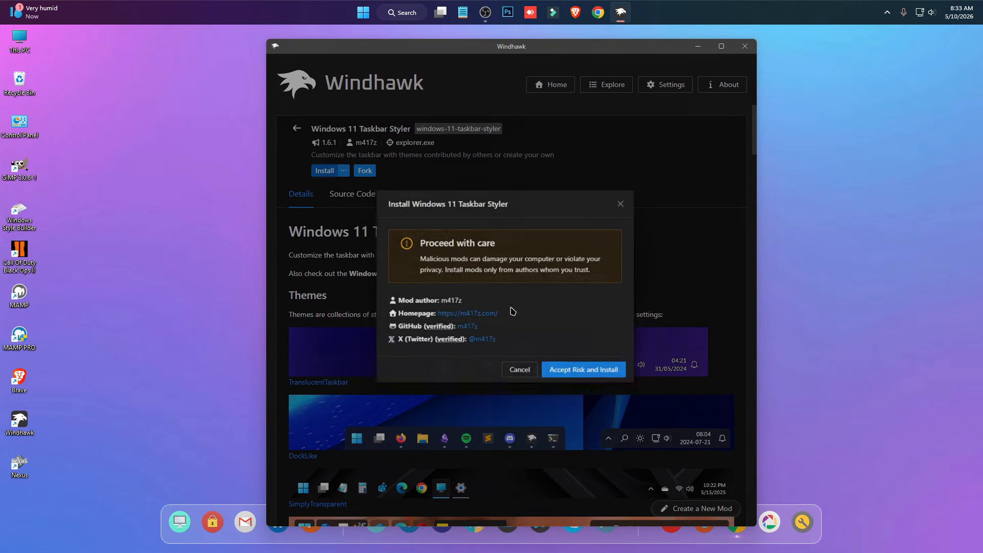
left_click(590, 377)
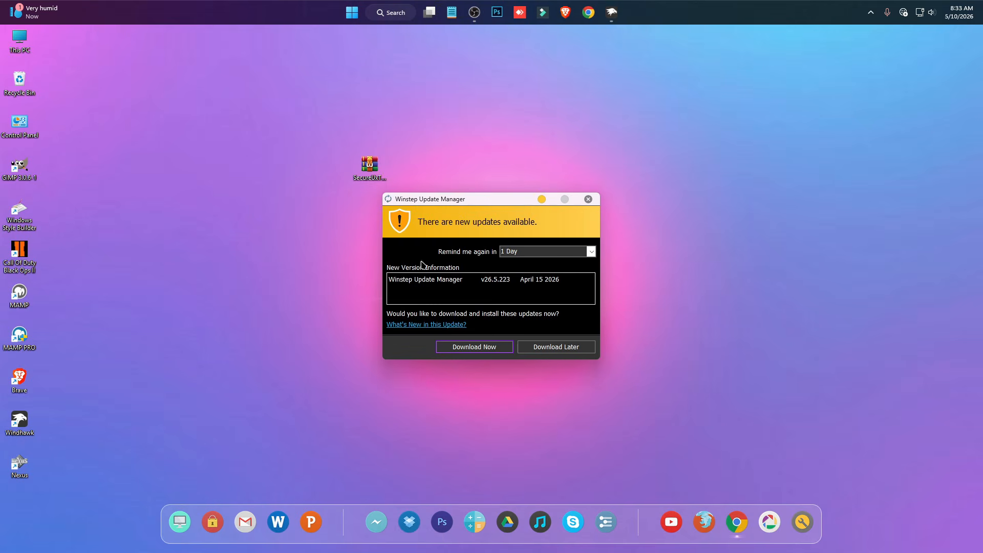
Step: Postpone the Winstep update and copy all the text of Taskbar.txt from the AIO Suite Windows 11 folder's Windhawk Mods subfolder
left_click(545, 348)
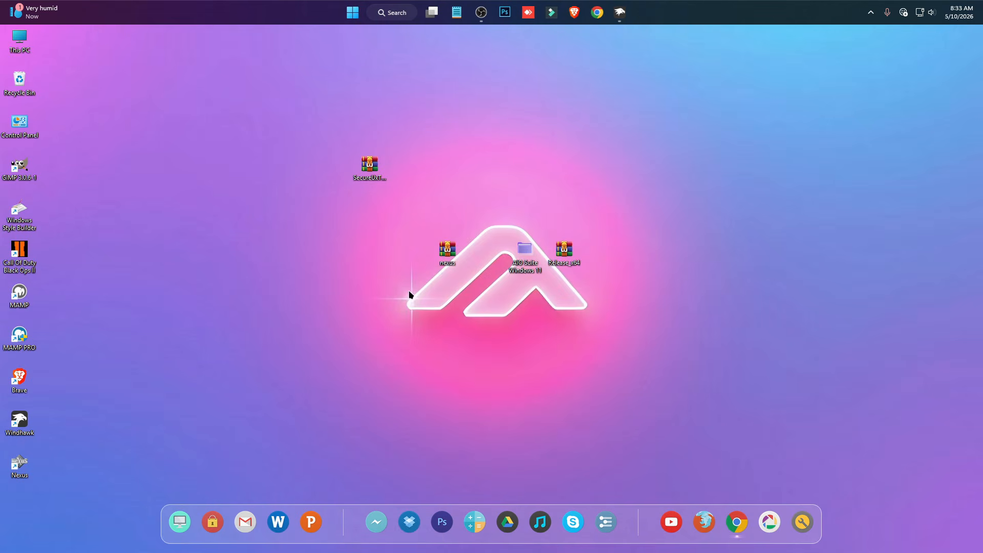
double_click(524, 251)
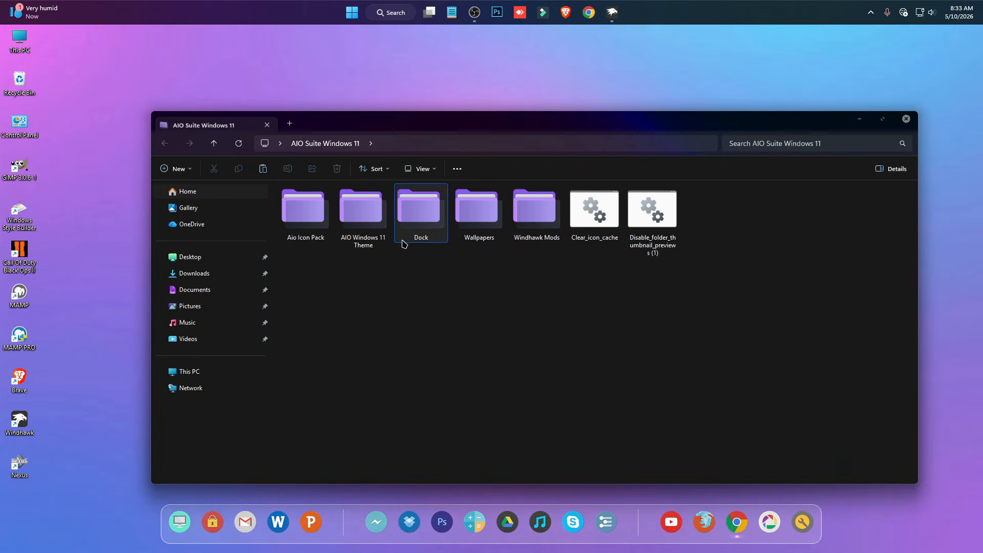
double_click(531, 235)
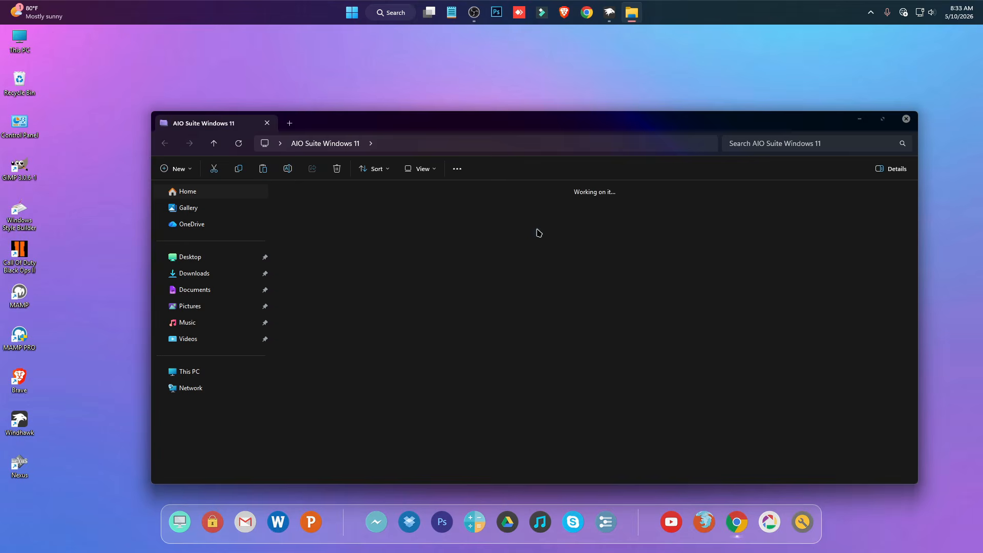
left_click_drag(538, 123, 506, 95)
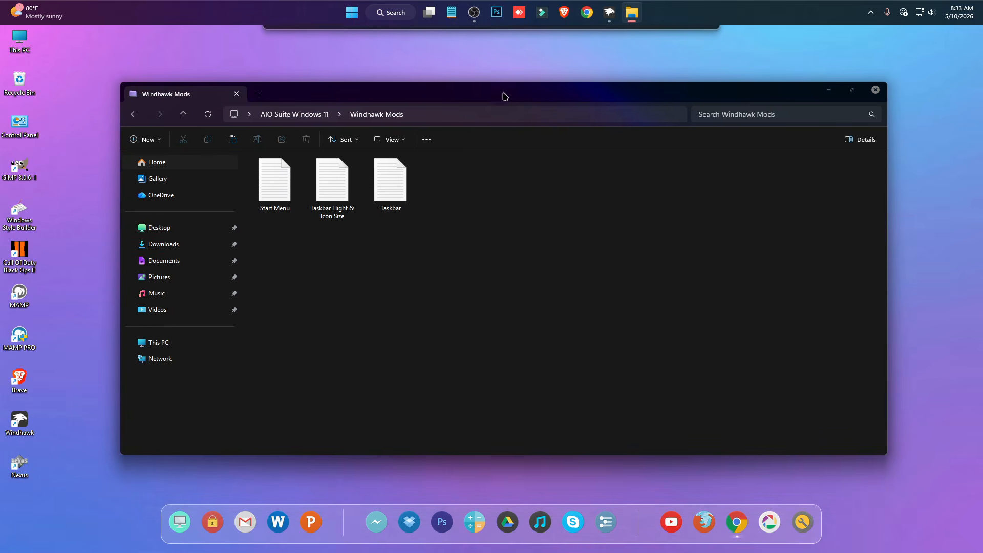
double_click(390, 194)
key("ctrl+a")
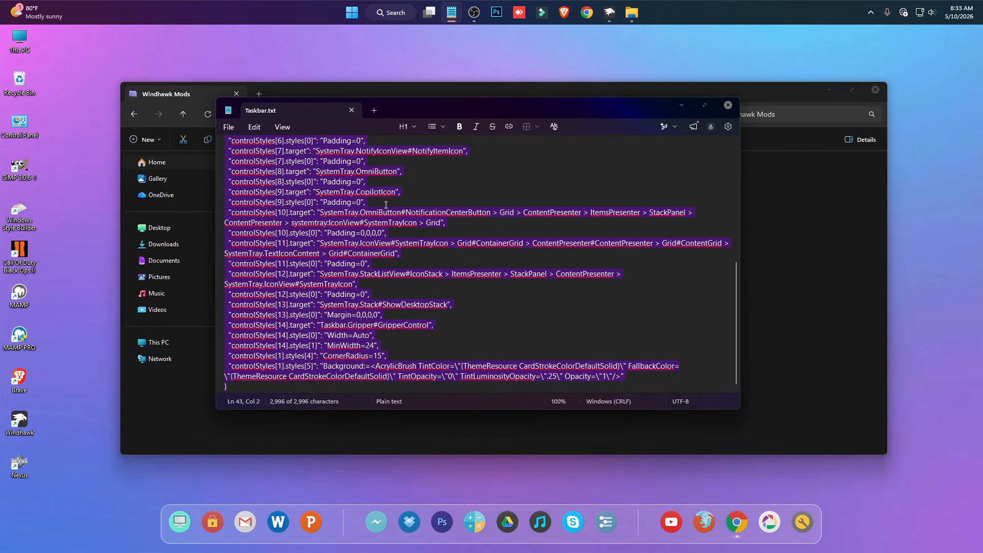
Step: Switch to Windhawk, replace the Windows 11 Taskbar Styler's advanced mod settings with the copied Taskbar.txt text, and save
left_click(609, 13)
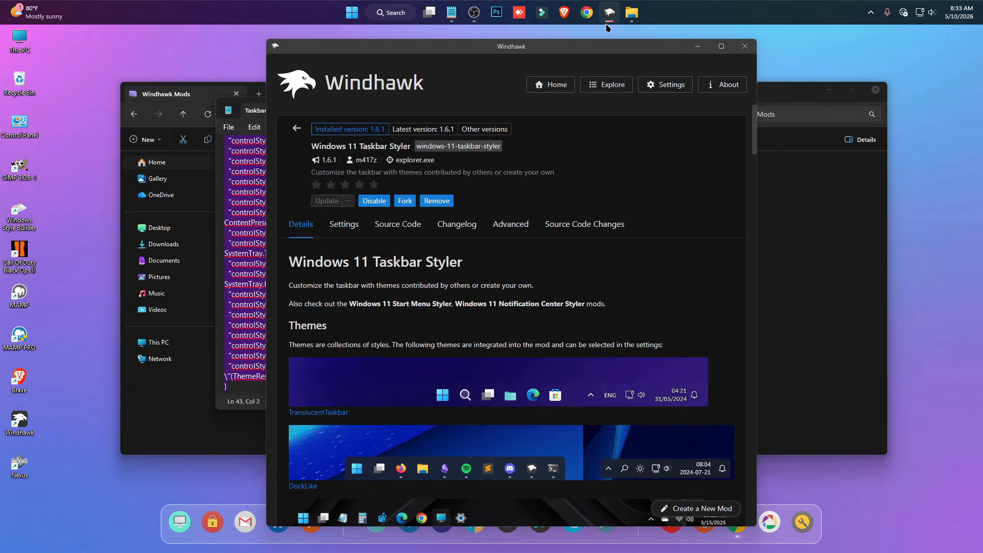
left_click(511, 225)
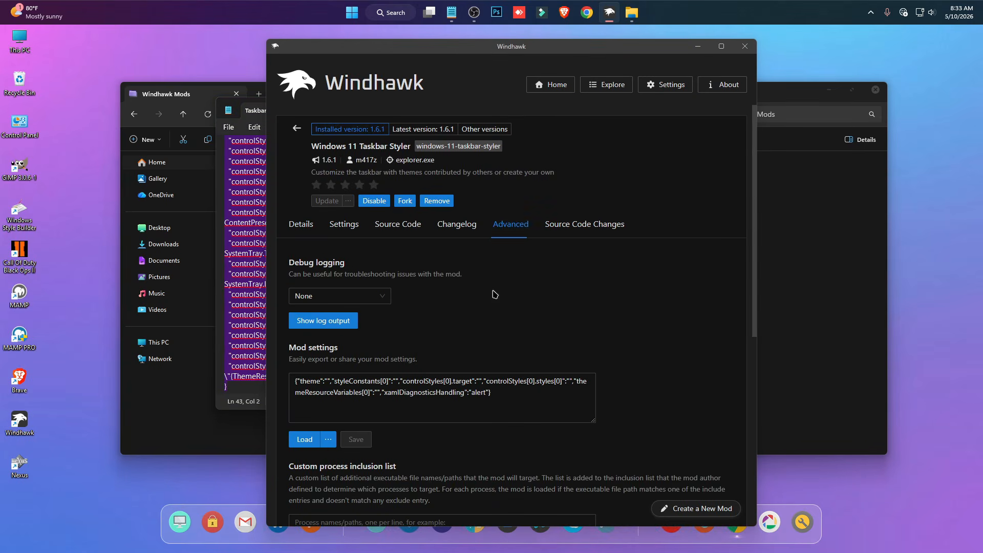
left_click(448, 388)
key("ctrl+a")
key("ctrl+v")
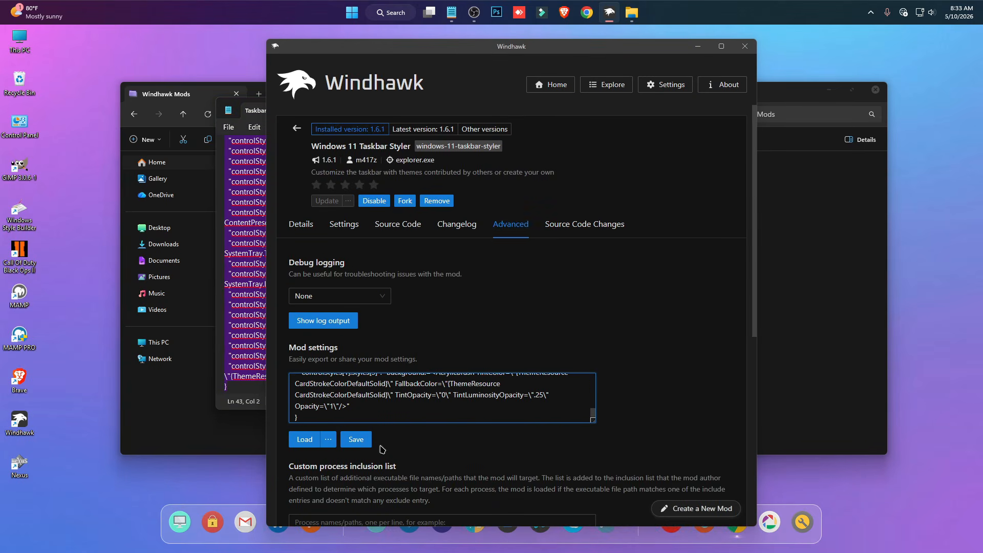
left_click(365, 441)
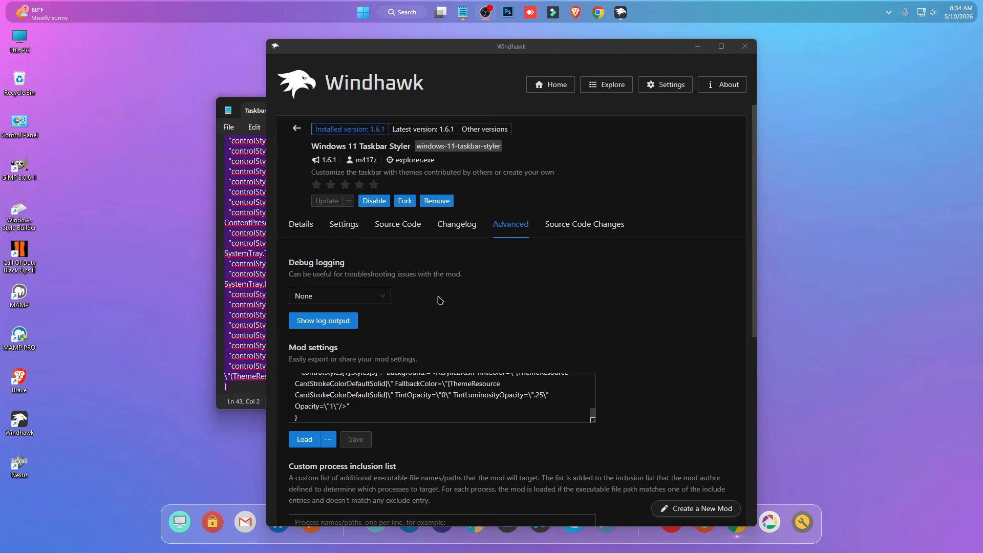
Step: Install the Taskbar height and icon size mod from Windhawk's catalogue, accepting the risk
left_click(297, 129)
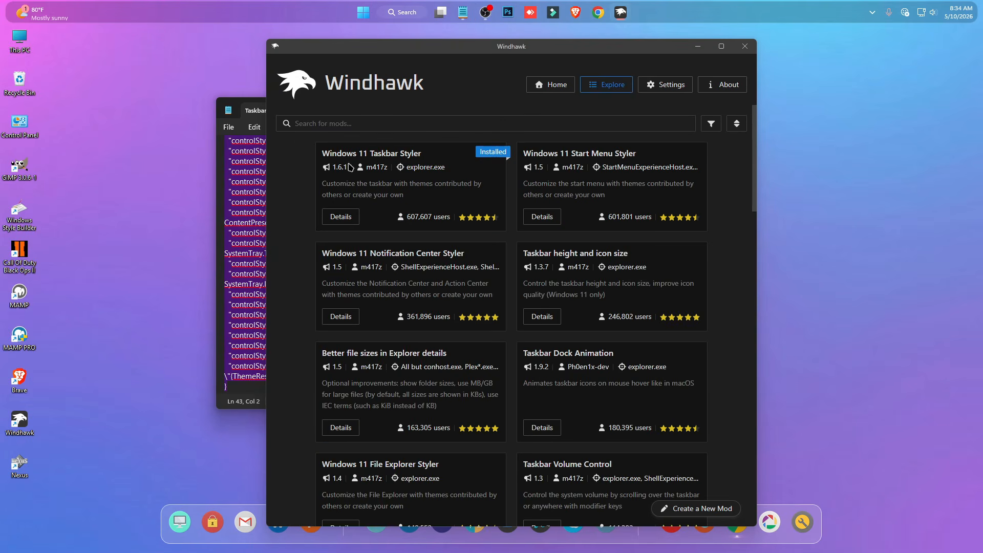
left_click(551, 321)
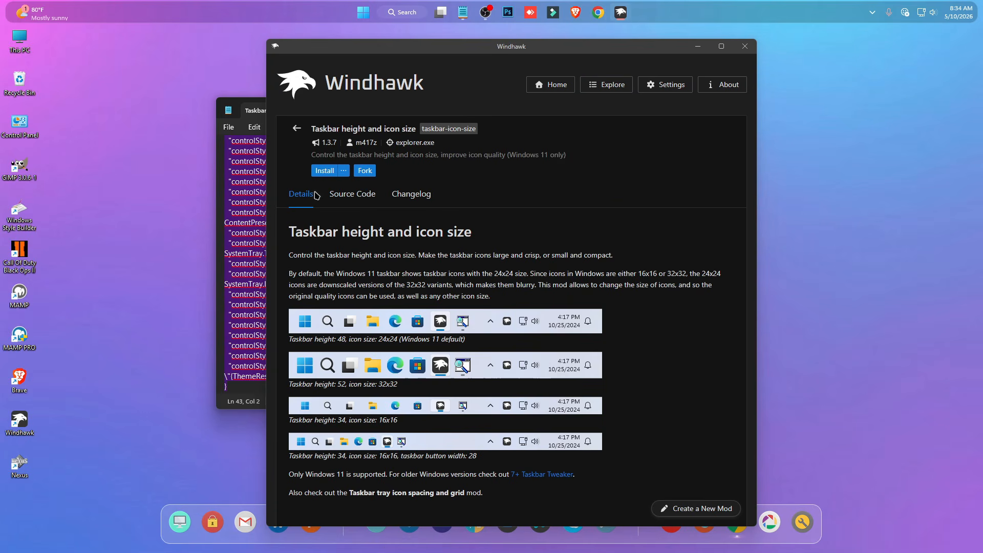
left_click(325, 171)
left_click(597, 378)
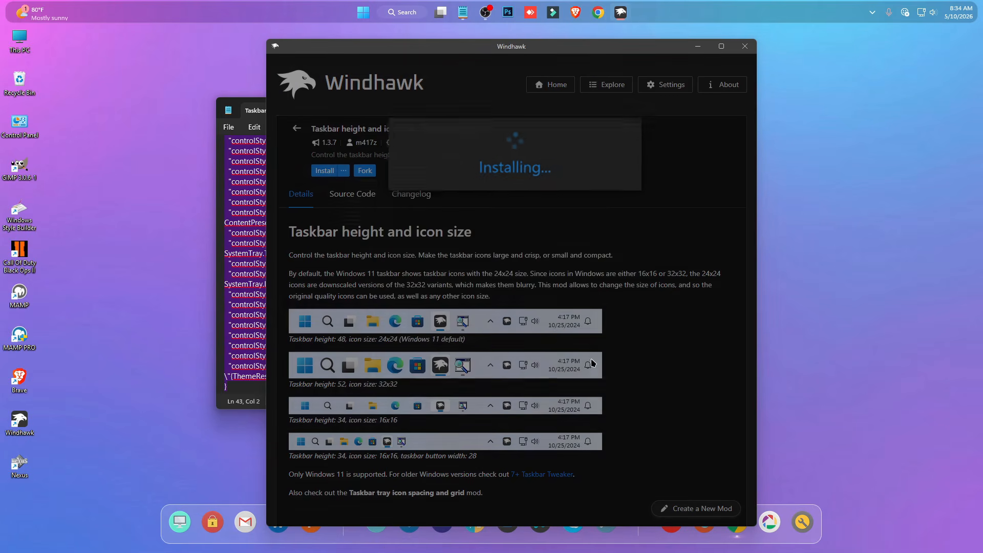
Step: Close Taskbar.txt and move the AIO Suite Windows 11 folder beside the desktop's icon column, clear of the Windhawk window
left_click_drag(619, 53, 584, 293)
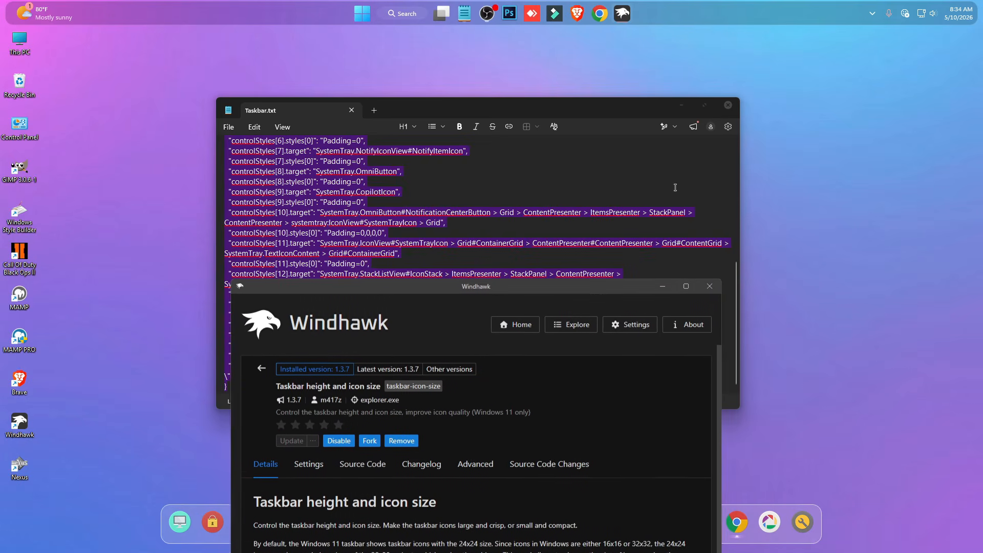
left_click(726, 109)
left_click_drag(526, 260, 139, 177)
left_click_drag(432, 289, 443, 87)
Step: Copy all the text of Taskbar Hight & Icon Size.txt from the Windhawk Mods folder, then close the file and folder
double_click(139, 179)
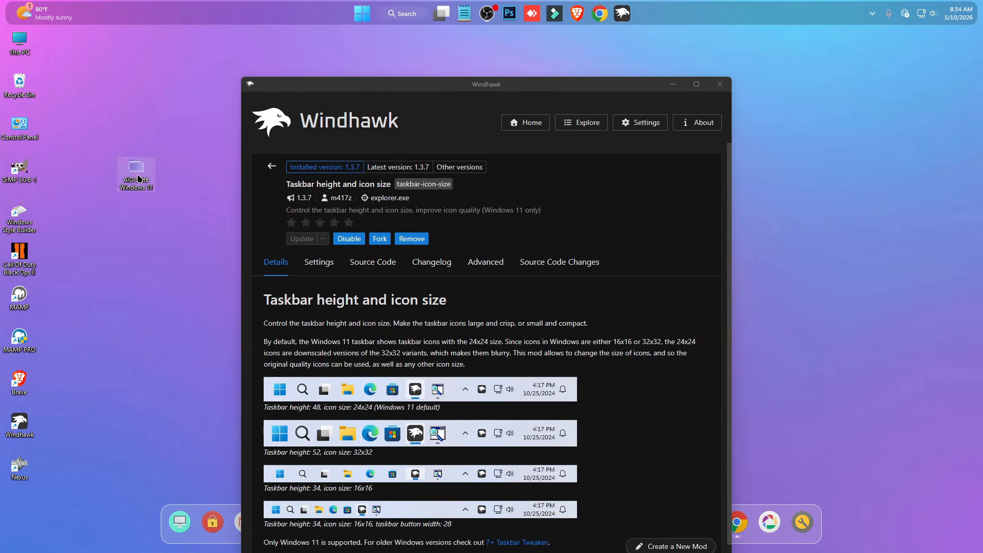
double_click(495, 205)
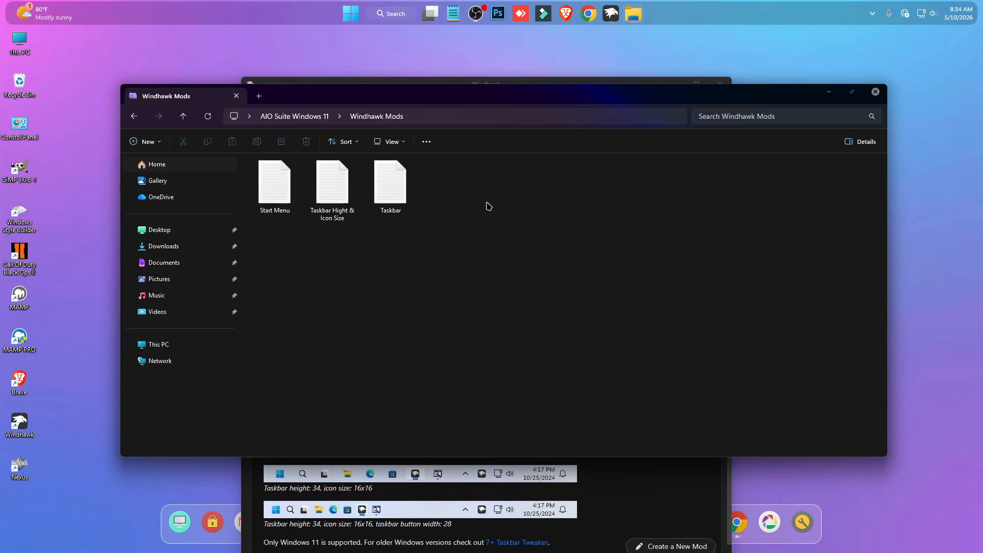
double_click(352, 204)
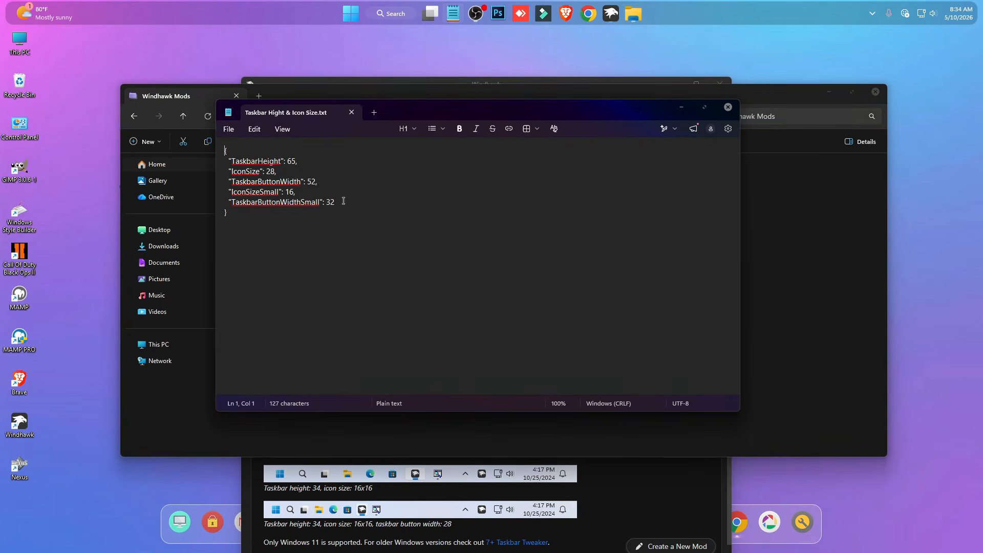
key("ctrl+a")
left_click(728, 107)
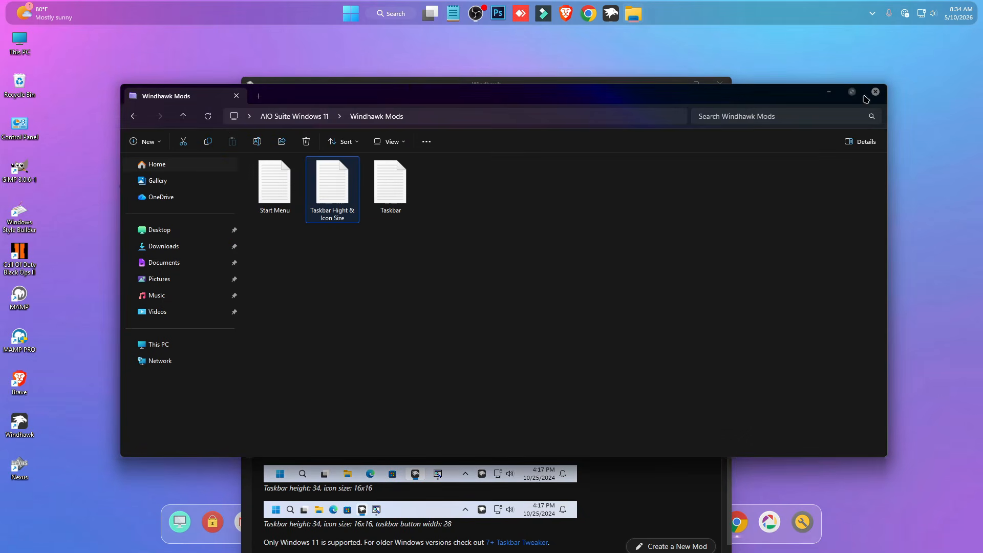
left_click(876, 91)
Step: Replace the Taskbar height and icon size mod's advanced settings with the copied text and save them
left_click(486, 261)
left_click(410, 419)
key("ctrl+a")
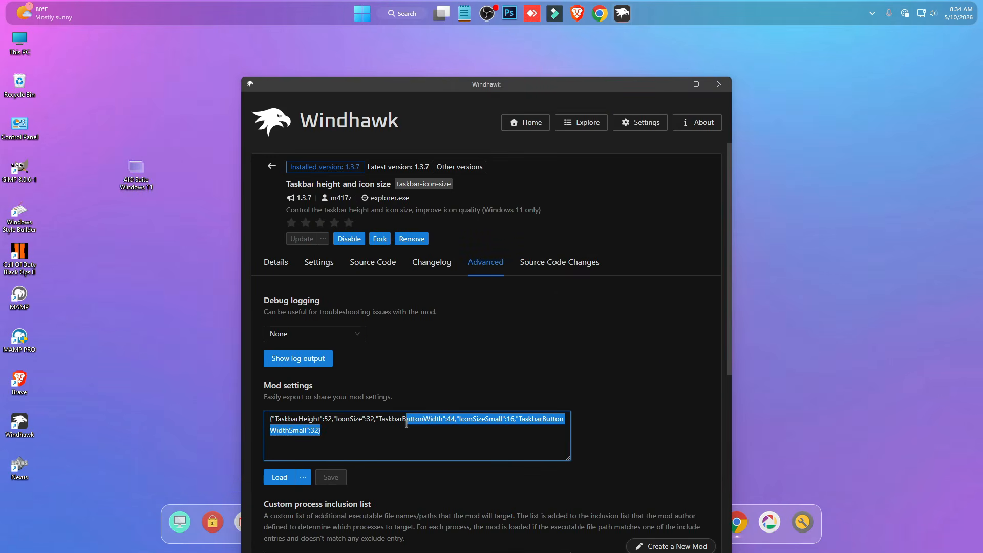
key("ctrl+v")
left_click(330, 478)
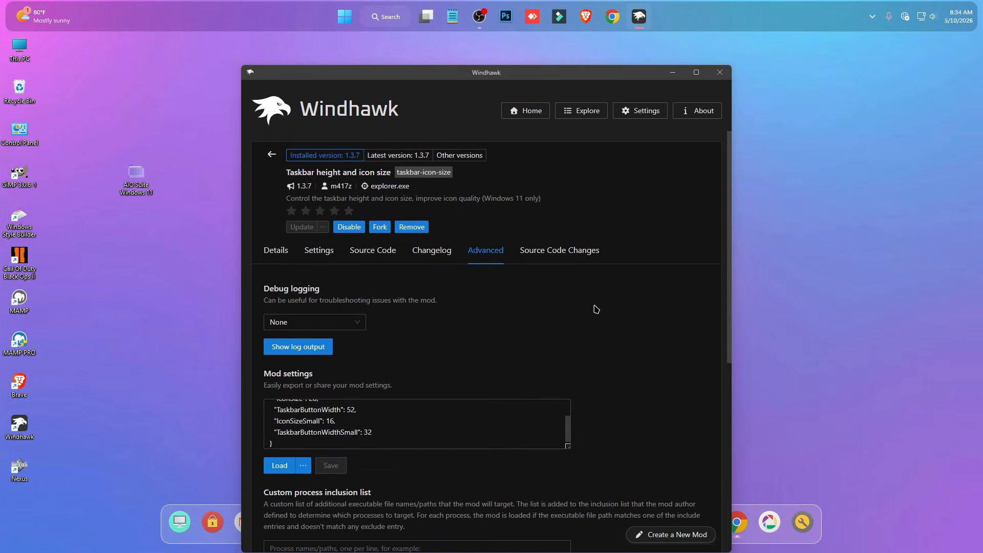
Step: Set the taskbar height to 62 in the Taskbar height and icon size mod's settings and save
left_click(319, 250)
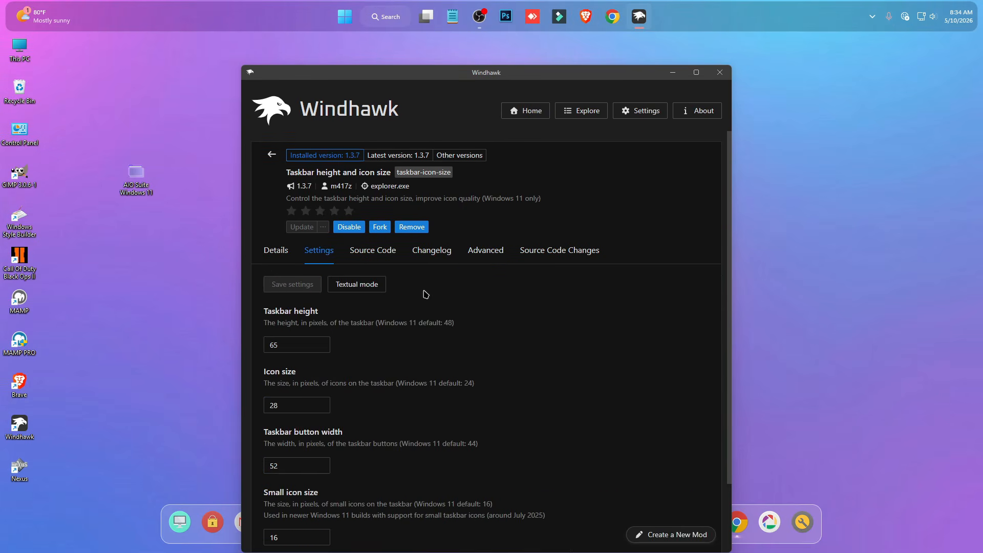
scroll(389, 307, "down", 1)
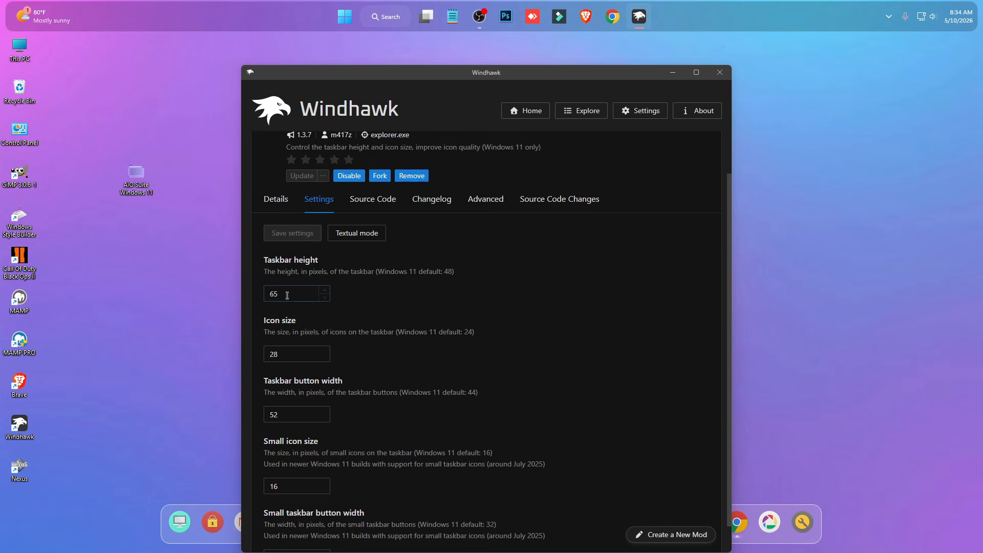
left_click_drag(288, 295, 255, 298)
type("62")
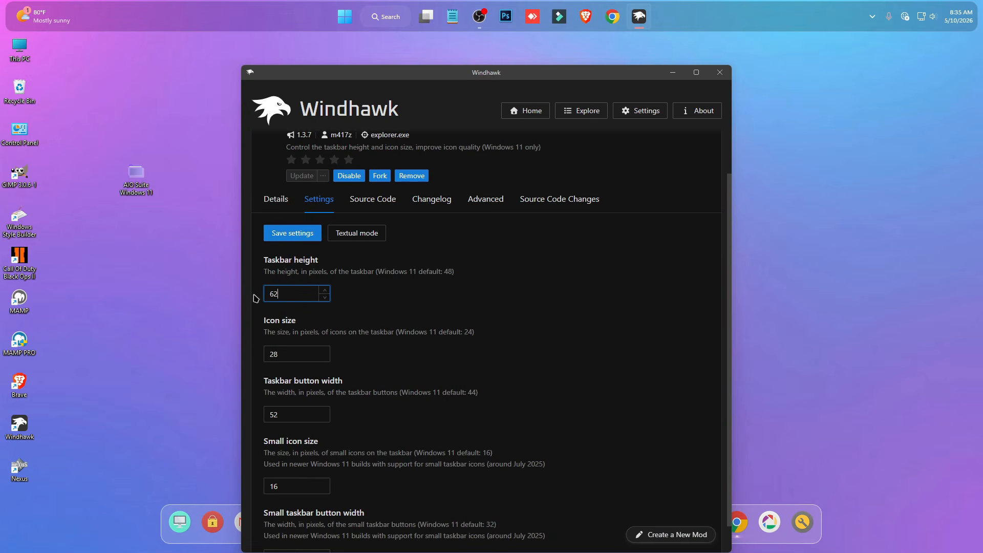
left_click(278, 234)
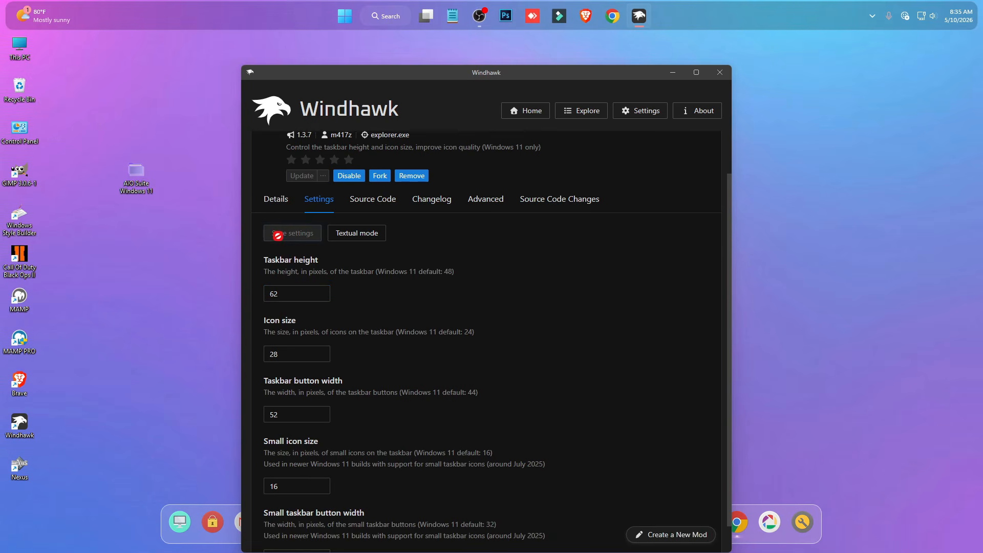
Step: Set the taskbar height to 58 and the icon size to 24, saving the mod's settings after each change
left_click_drag(308, 297, 233, 295)
type("58")
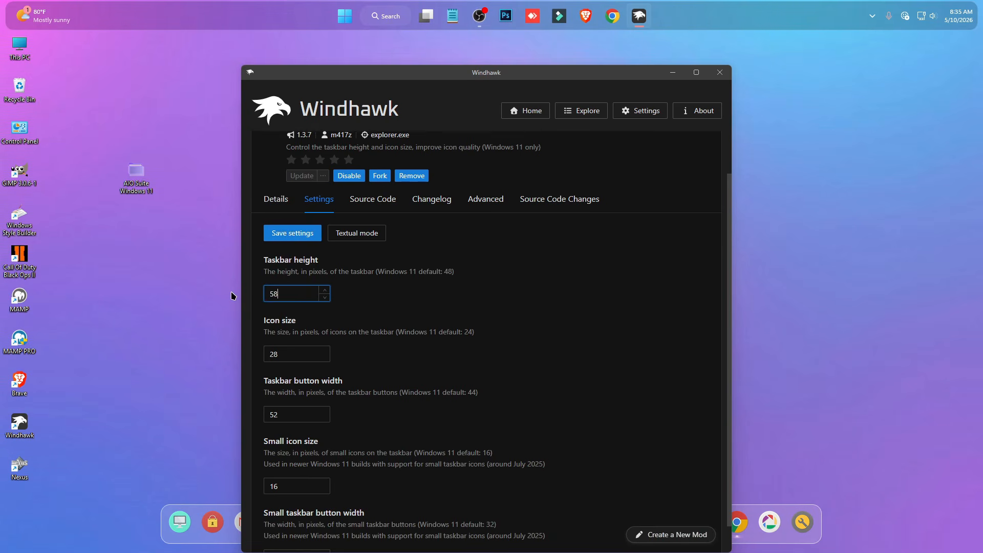
left_click(288, 233)
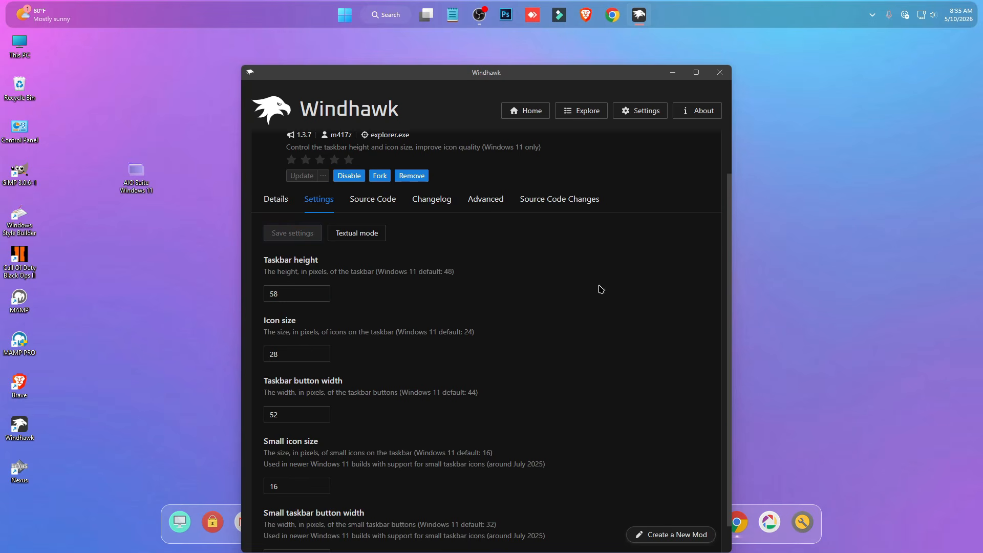
scroll(471, 347, "down", 1)
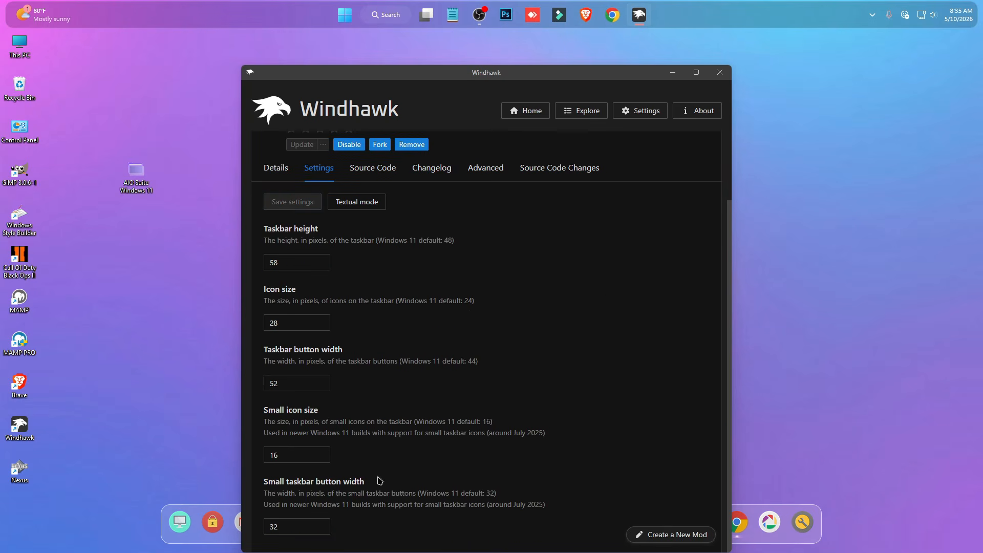
left_click_drag(278, 323, 267, 323)
type("24")
left_click(285, 201)
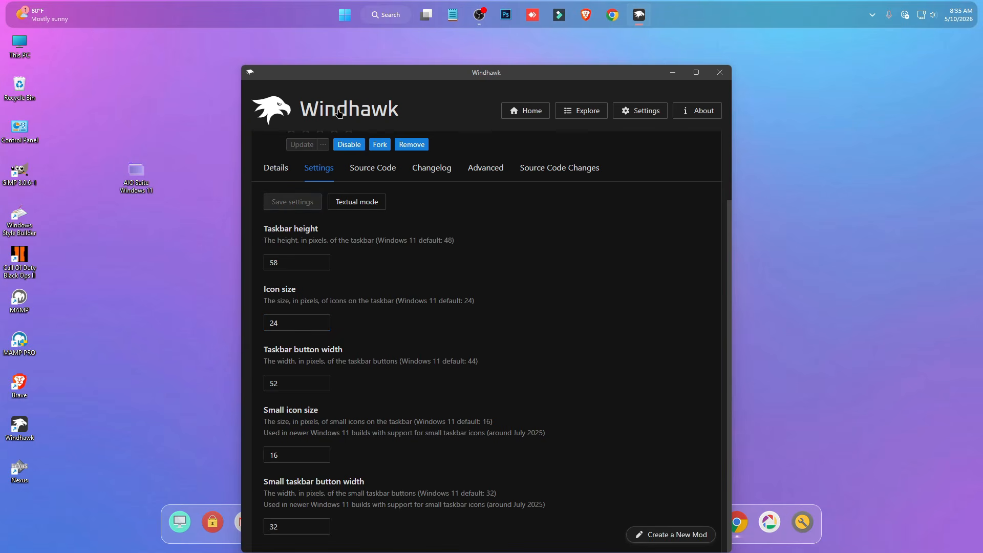
Step: Return to the mod catalogue and install the Windows 11 Start Menu Styler mod, accepting the risk
scroll(342, 212, "up", 2)
left_click(267, 157)
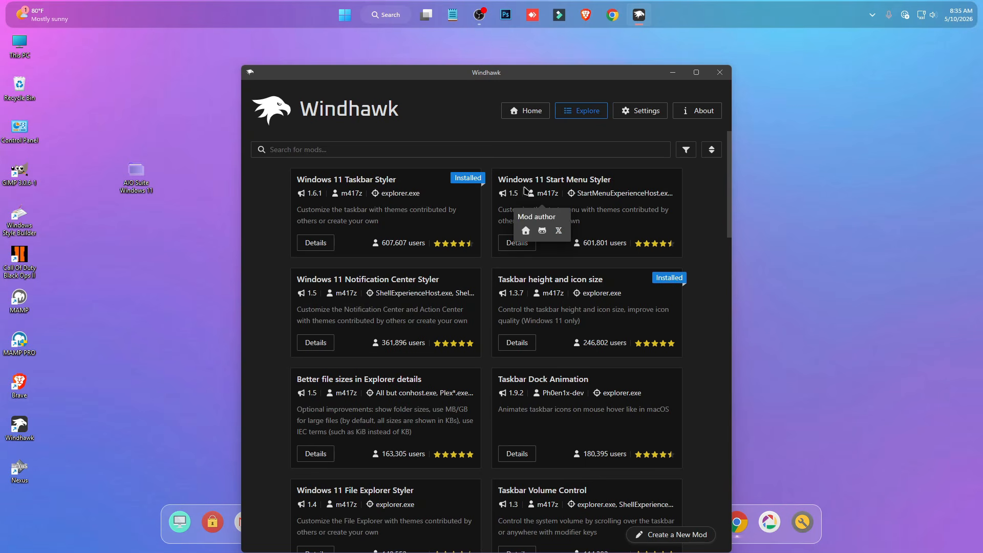
left_click(525, 244)
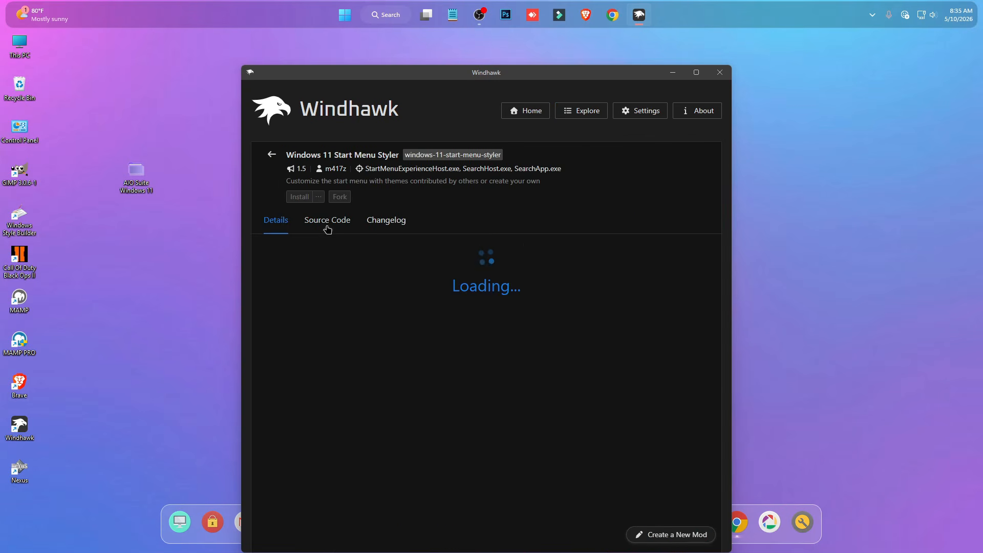
left_click(300, 197)
left_click(565, 402)
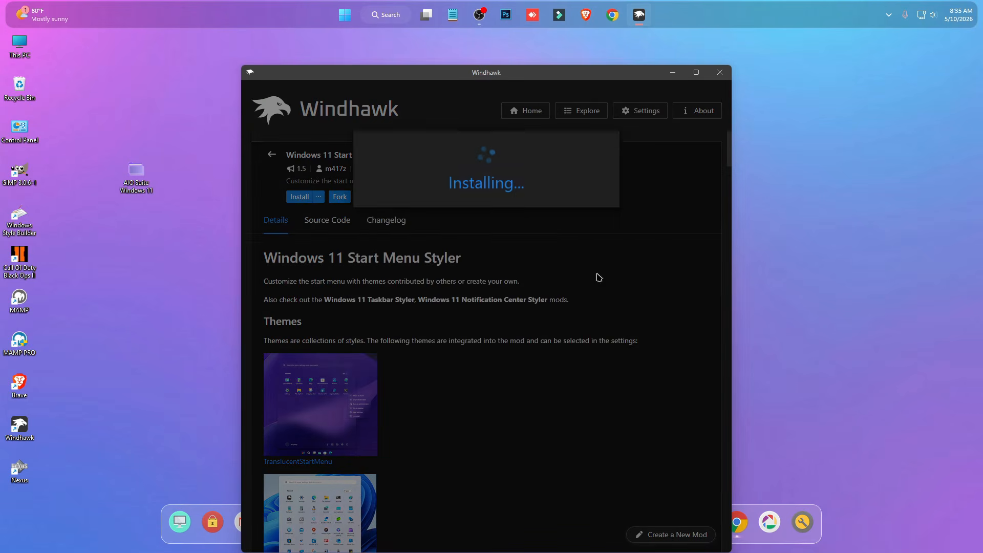
Step: Minimize Windhawk, copy all the text of Start Menu.txt from the Windhawk Mods folder, and close the file and folder
left_click(672, 72)
double_click(138, 175)
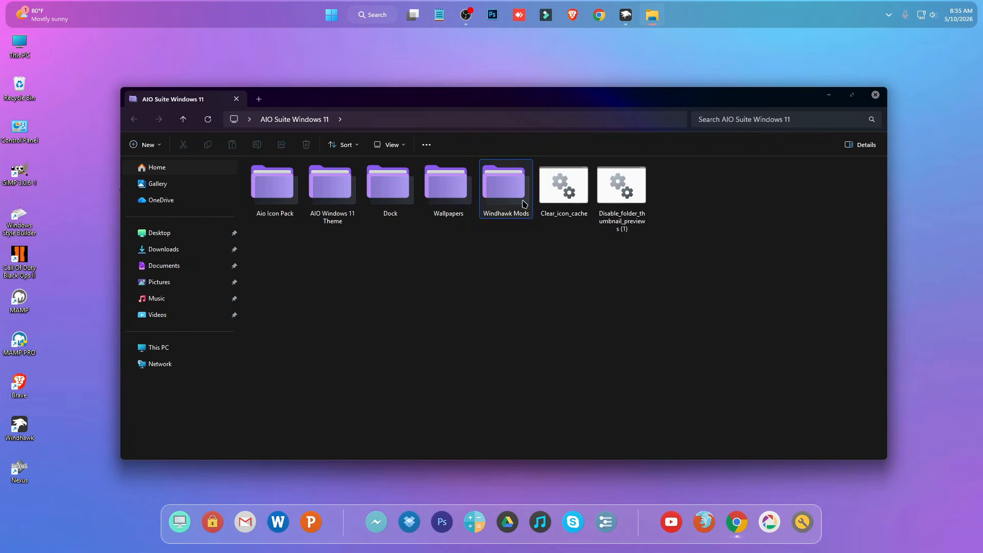
double_click(504, 190)
double_click(275, 200)
key("ctrl+a")
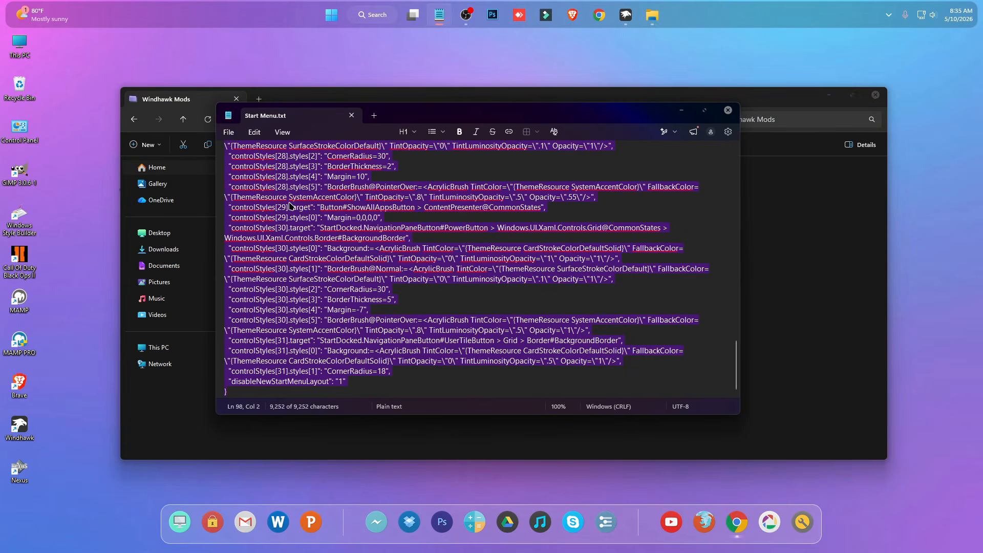
left_click(728, 109)
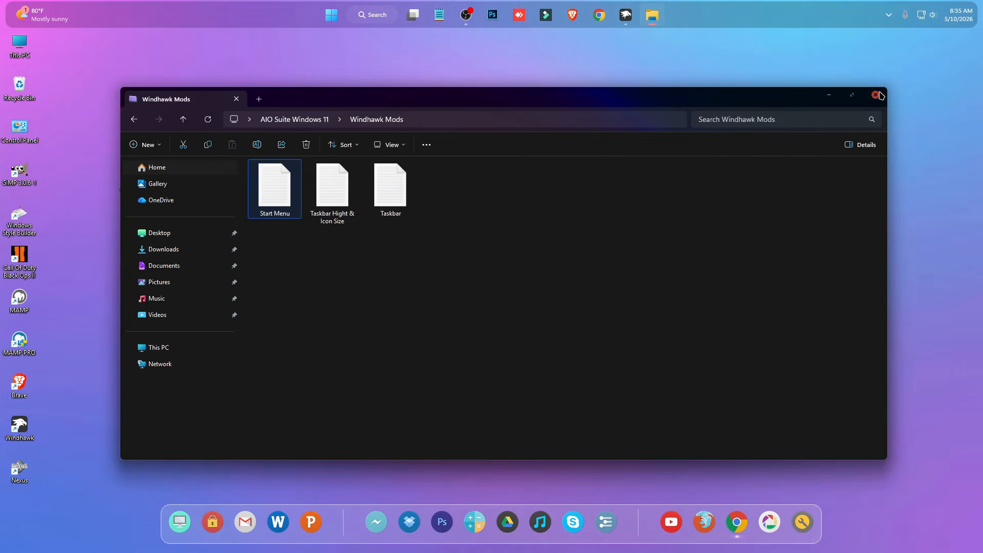
left_click(876, 95)
Step: Replace the Windows 11 Start Menu Styler's advanced mod settings in Windhawk with the copied Start Menu text and save
left_click(640, 14)
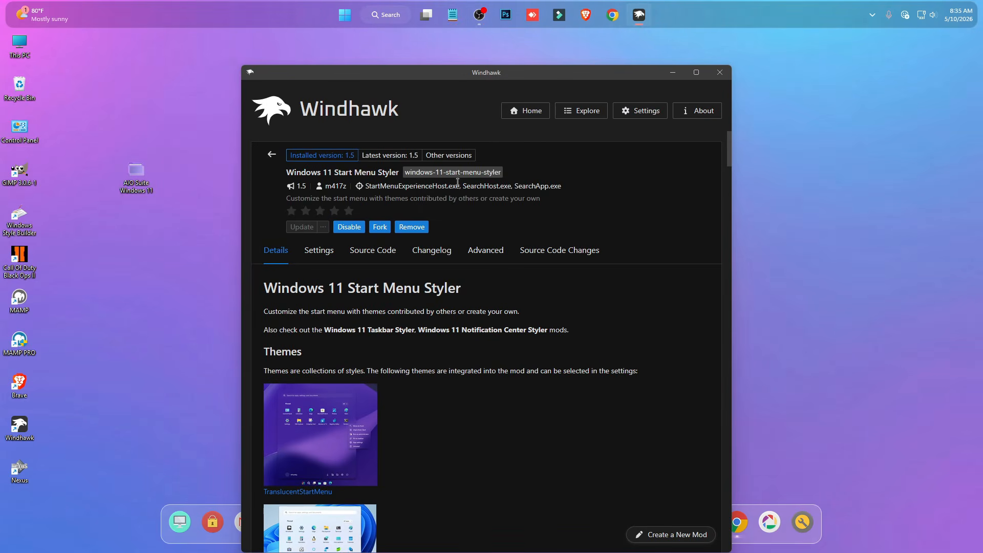
left_click(490, 255)
scroll(391, 315, "down", 2)
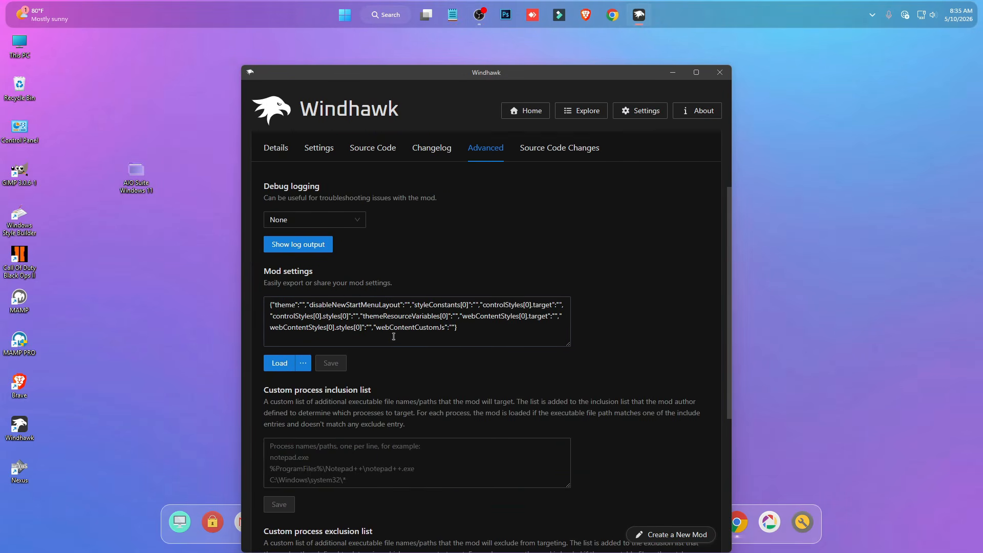
key("ctrl+a")
key("ctrl+v")
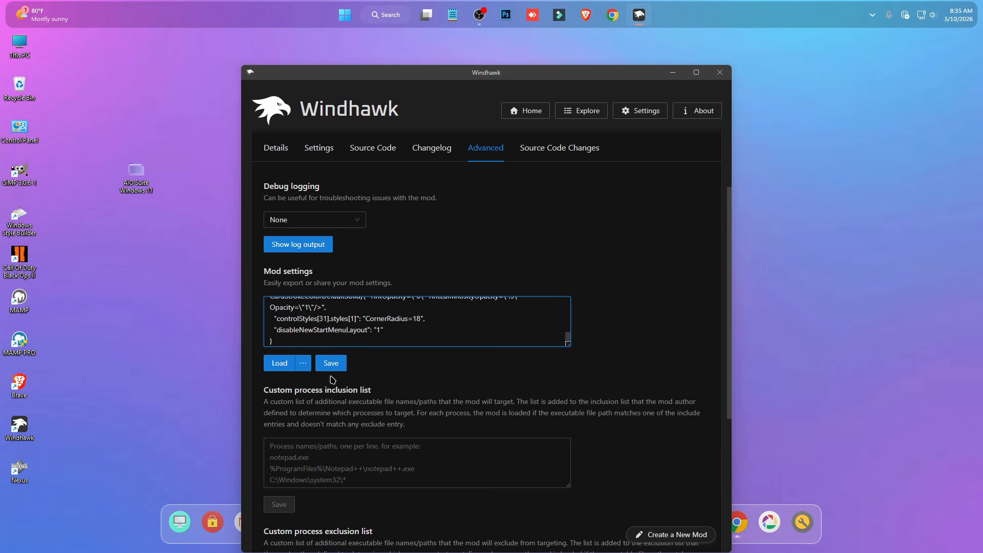
left_click(330, 364)
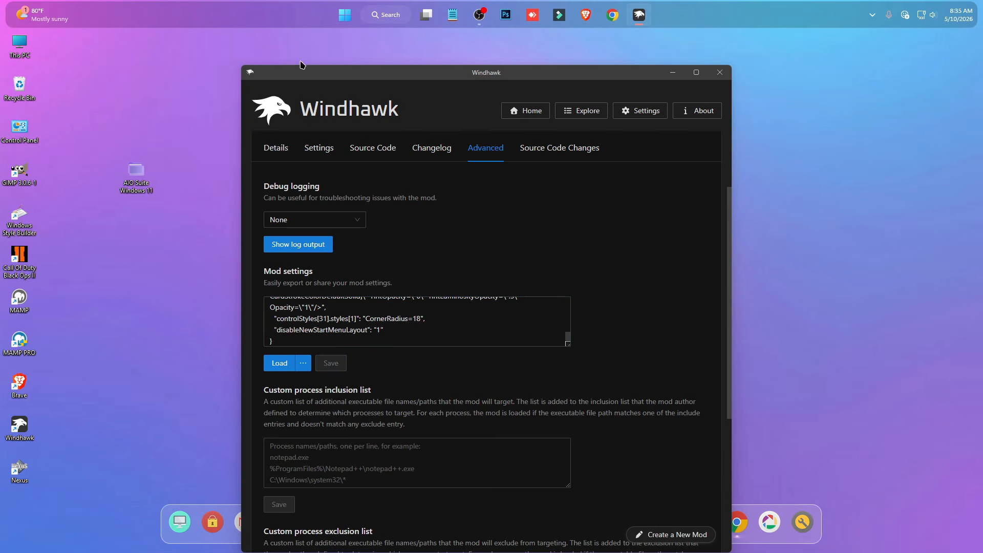
Step: Check the restyled Start menu, closing Windhawk to view it against the desktop
left_click(345, 16)
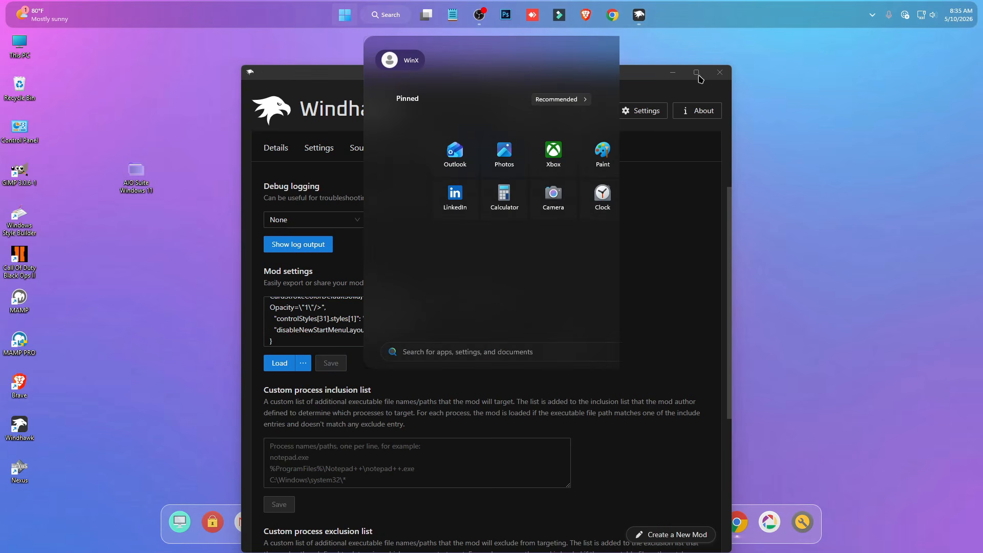
left_click(720, 72)
left_click(352, 15)
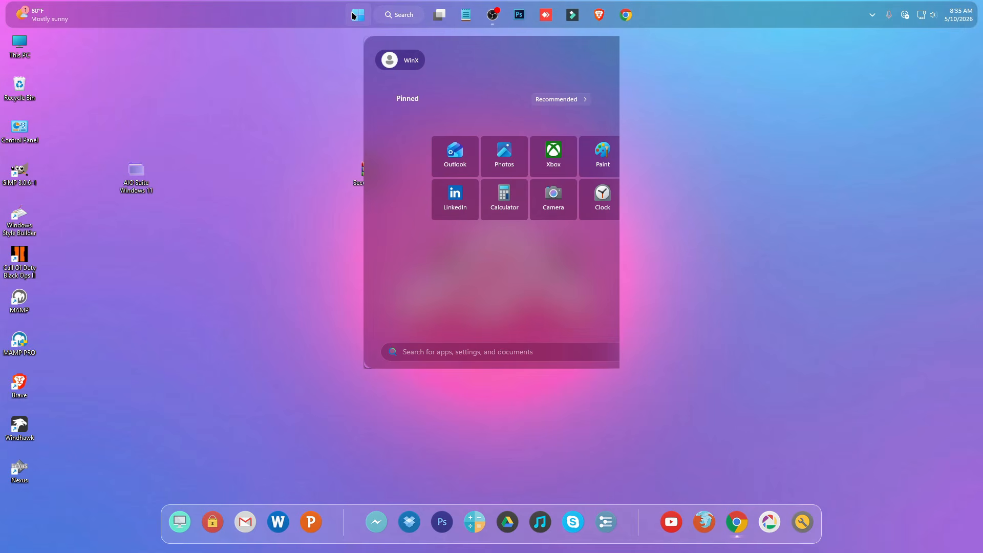
left_click(353, 16)
left_click(354, 16)
Step: Reopen Windhawk from the system tray, set the Start Menu Styler's layout to Legacy classic layout (removed in 26100.8328), and save
left_click(874, 15)
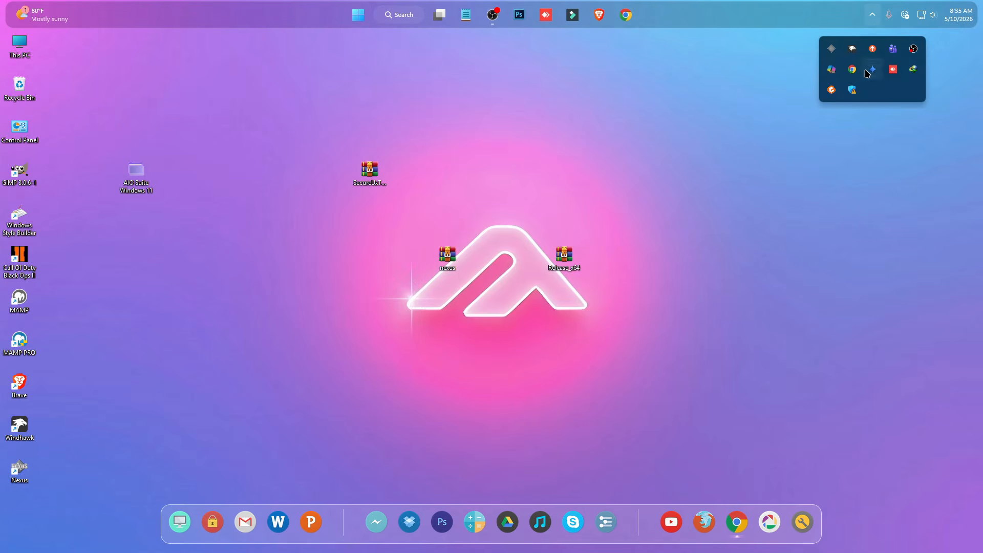
left_click(852, 48)
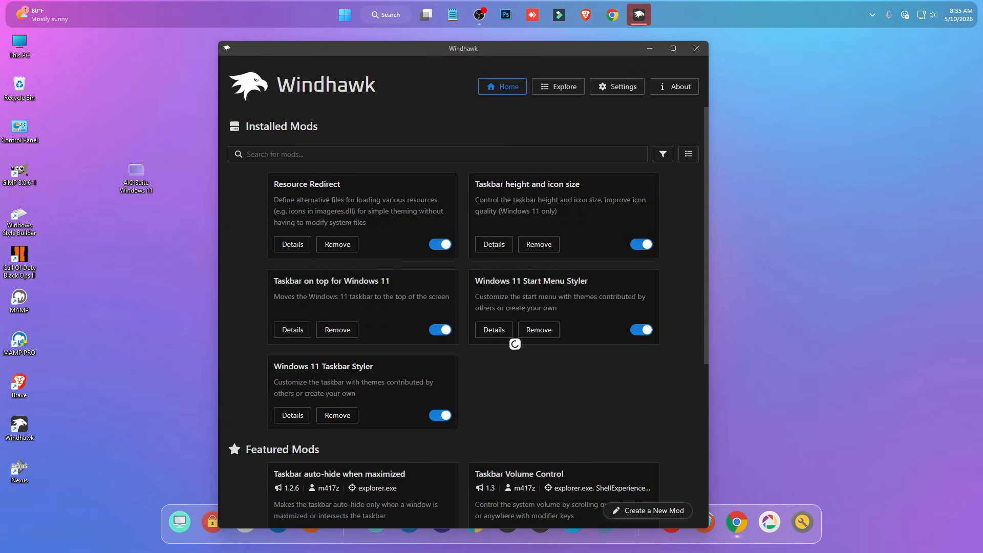
left_click(489, 332)
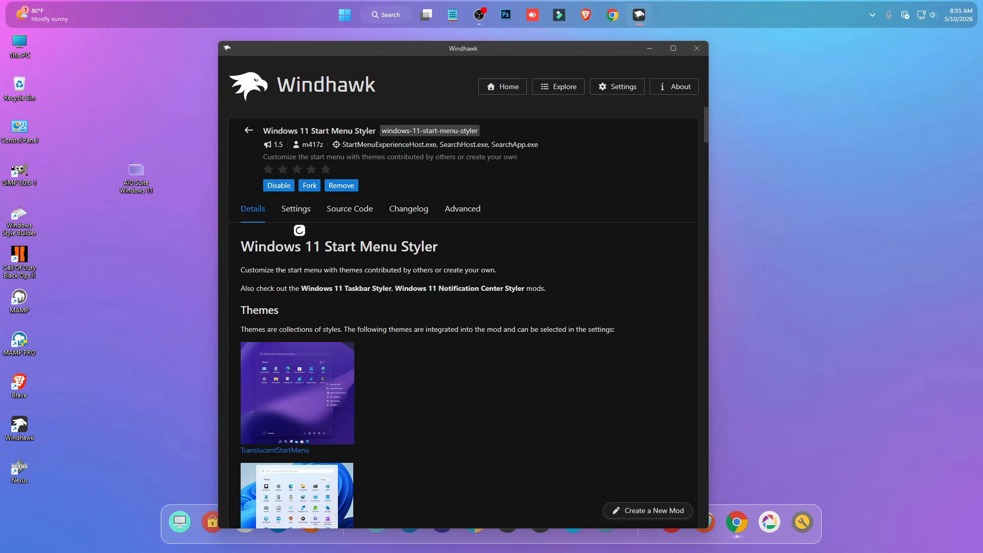
left_click(296, 210)
scroll(383, 363, "down", 2)
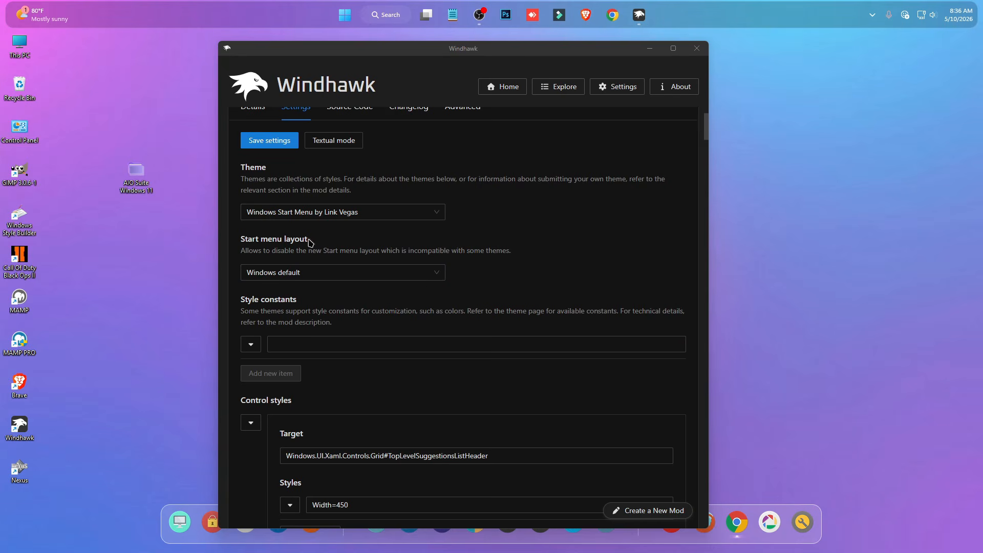
left_click(309, 274)
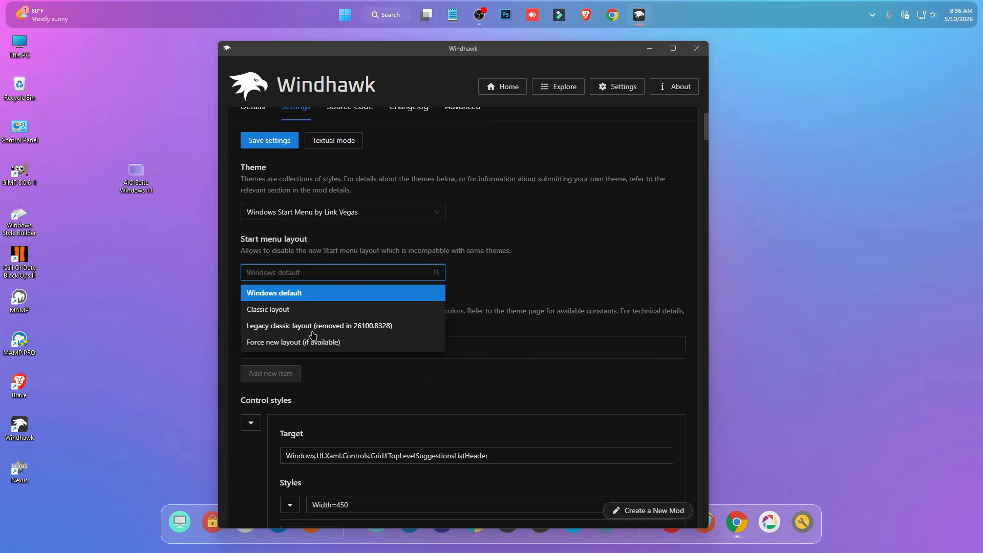
left_click(313, 328)
left_click(265, 149)
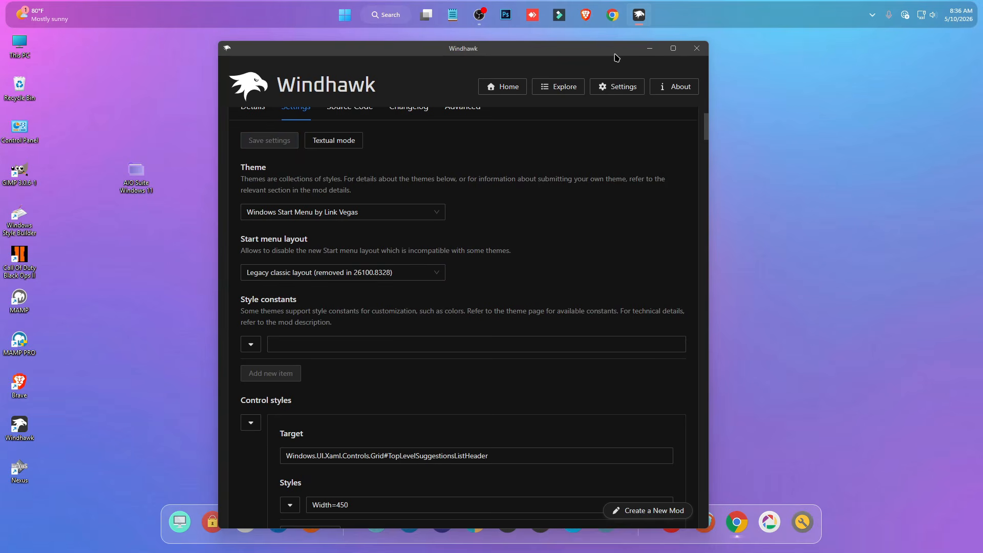
Step: Minimize Windhawk and examine the Start menu's pinned apps and full app list, as well as the This PC window
left_click(649, 48)
left_click(344, 15)
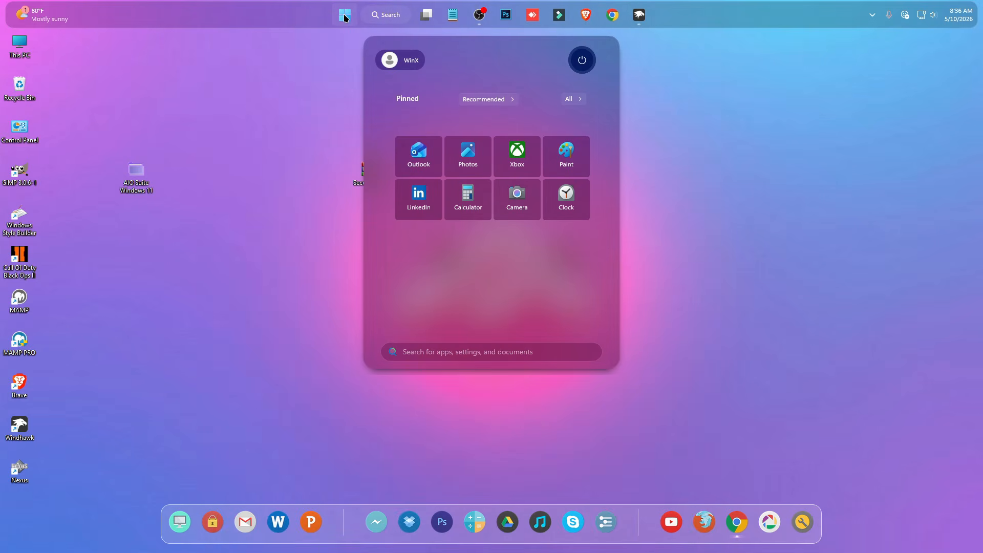
left_click(573, 99)
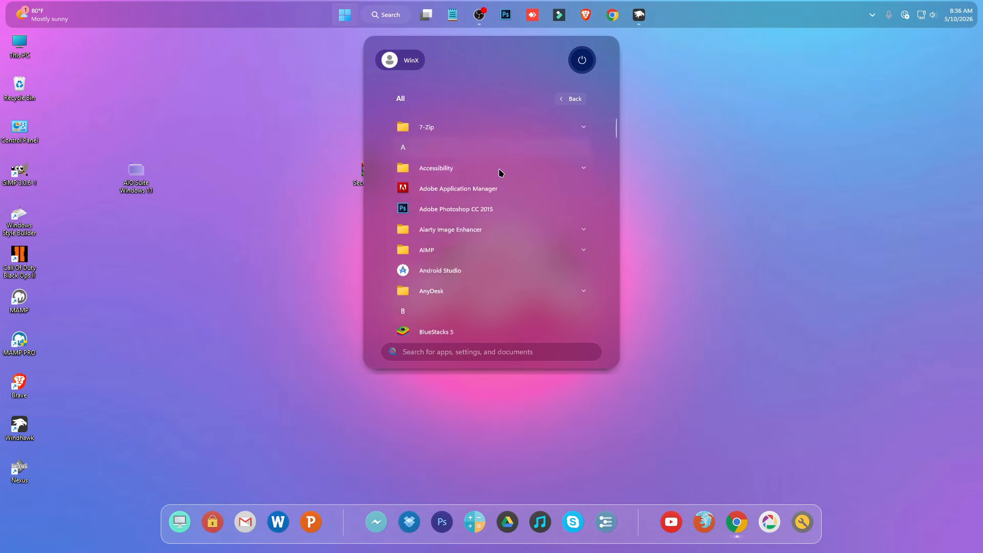
scroll(499, 177, "down", 5)
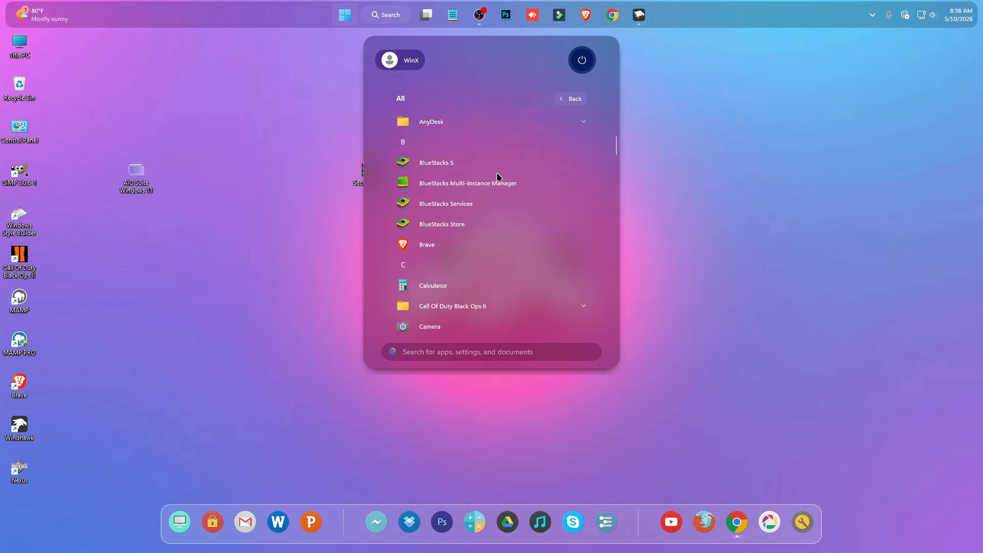
left_click(574, 99)
left_click(690, 104)
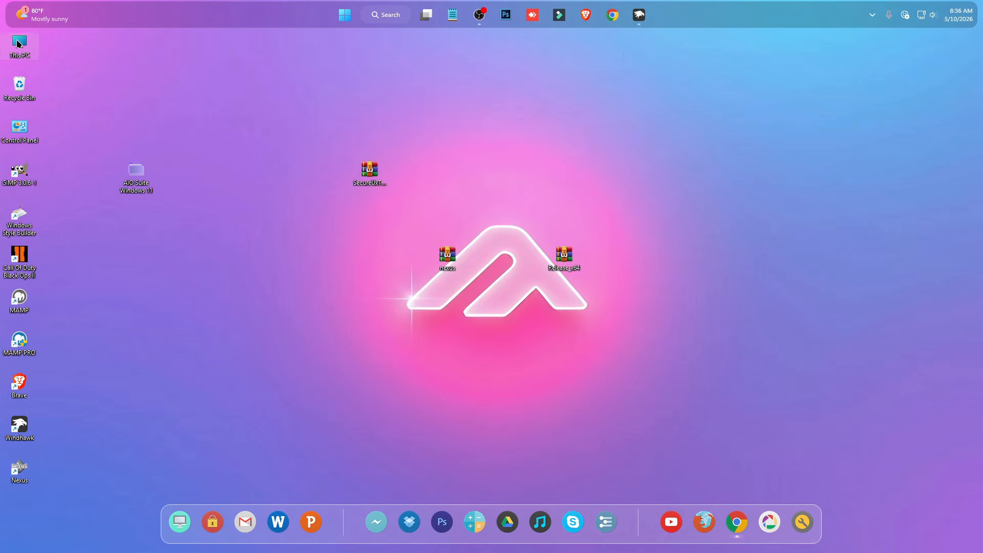
double_click(19, 43)
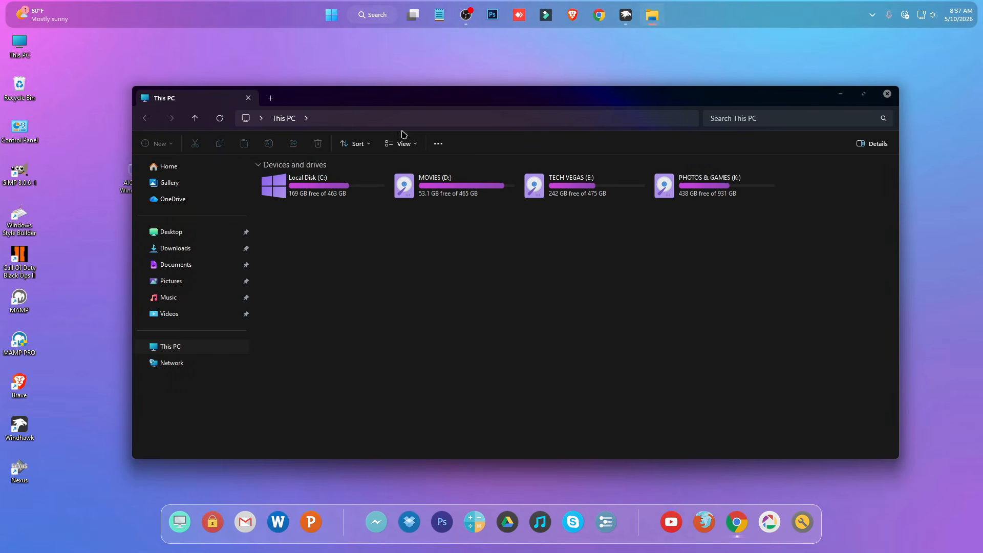
left_click(887, 94)
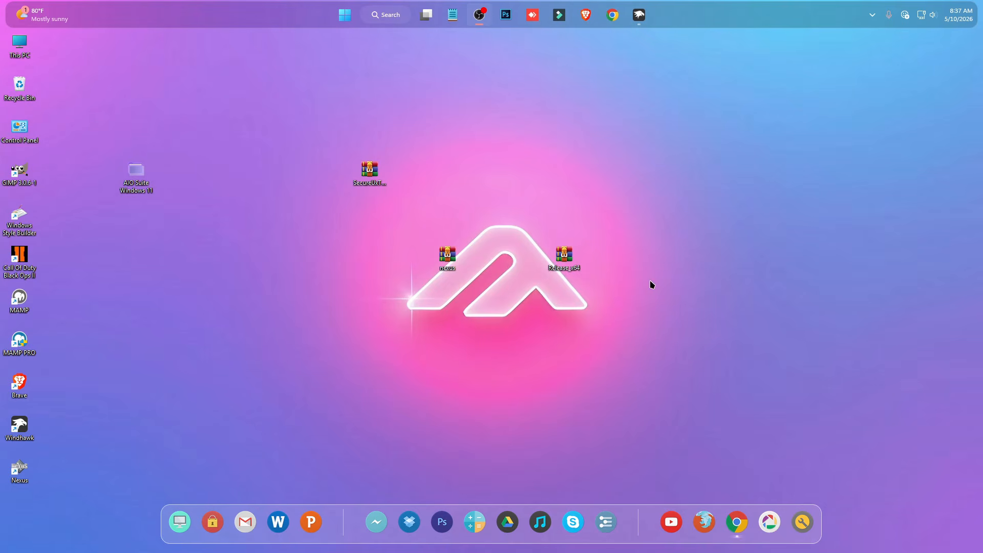
Step: Move the Release_x64 archive up beside the SecureUxTheme archive and extract it to the desktop with WinRAR
left_click_drag(582, 275, 585, 191)
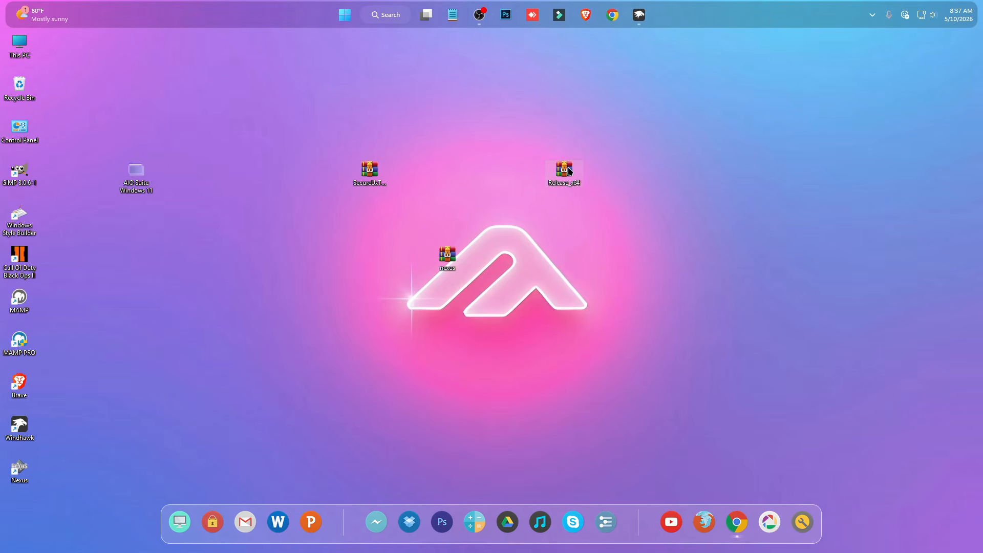
right_click(569, 172)
mouse_move(677, 395)
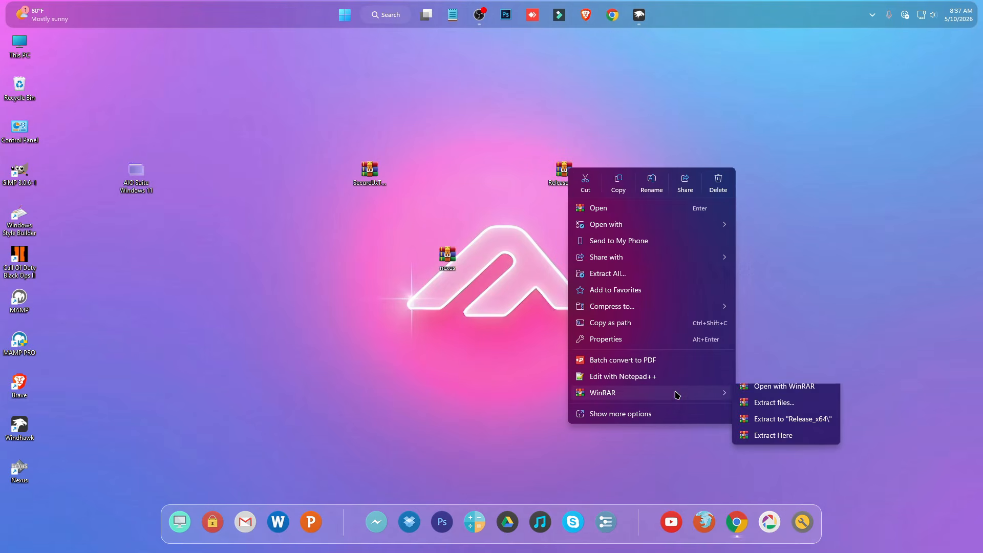
left_click(768, 403)
left_click(507, 385)
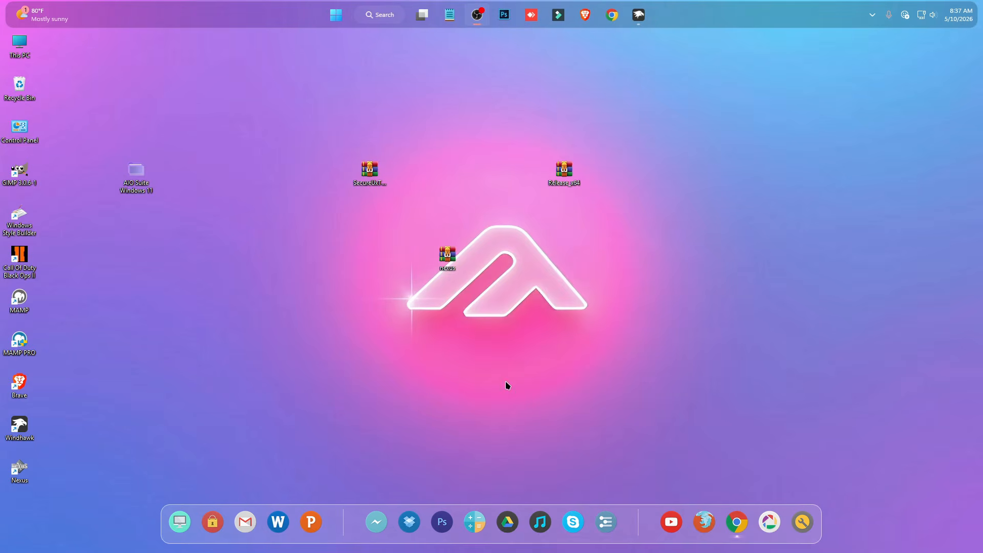
Step: Move the extracted Release_x64 folder from the desktop to the root of Local Disk (C:)
right_click(25, 514)
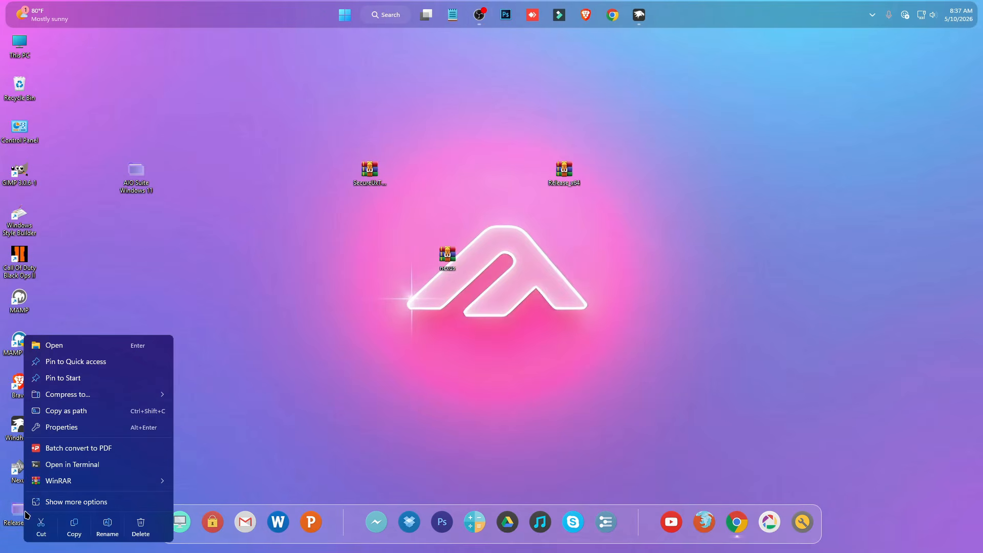
left_click(40, 526)
double_click(19, 45)
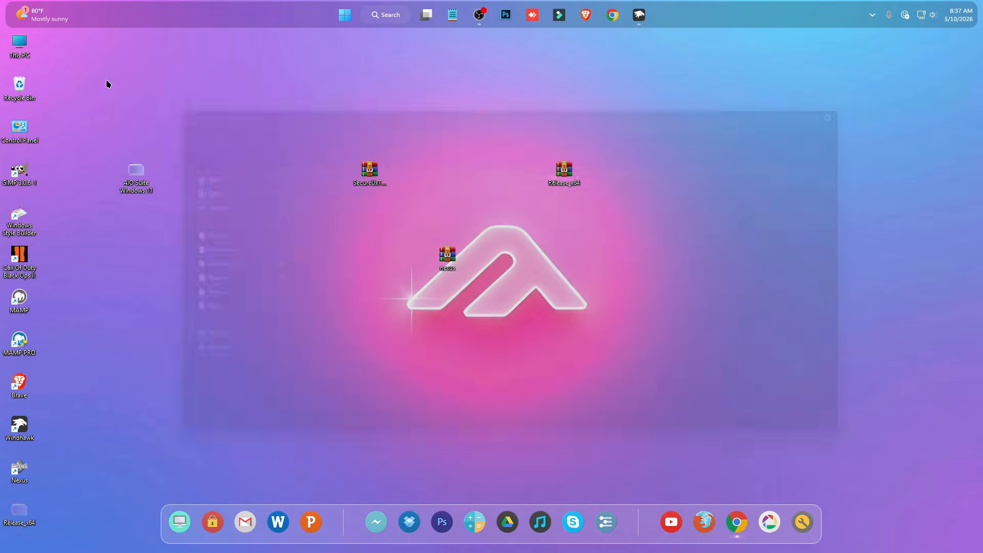
double_click(327, 189)
right_click(568, 288)
left_click(581, 312)
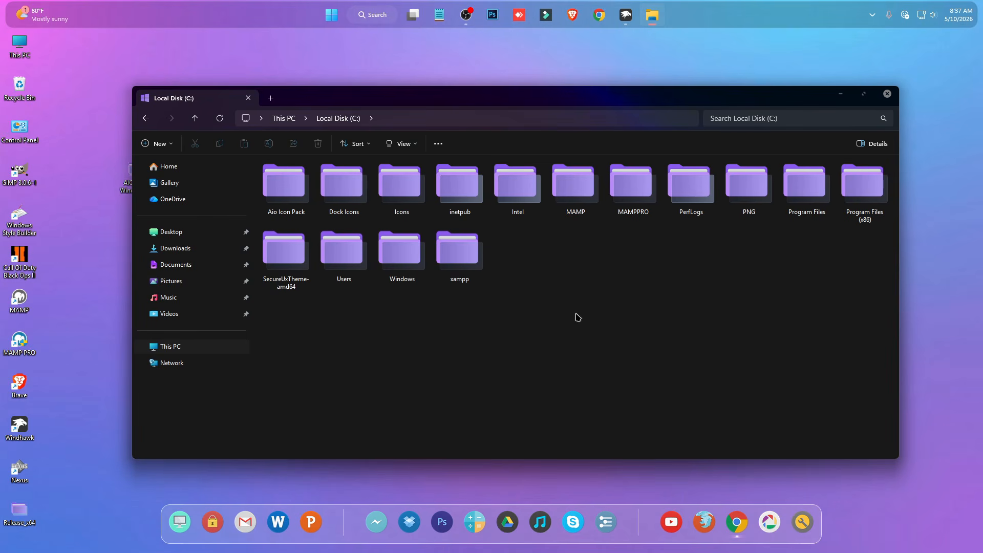
Step: Open the config file in the Release folder inside C:\Release_x64
double_click(516, 251)
double_click(289, 177)
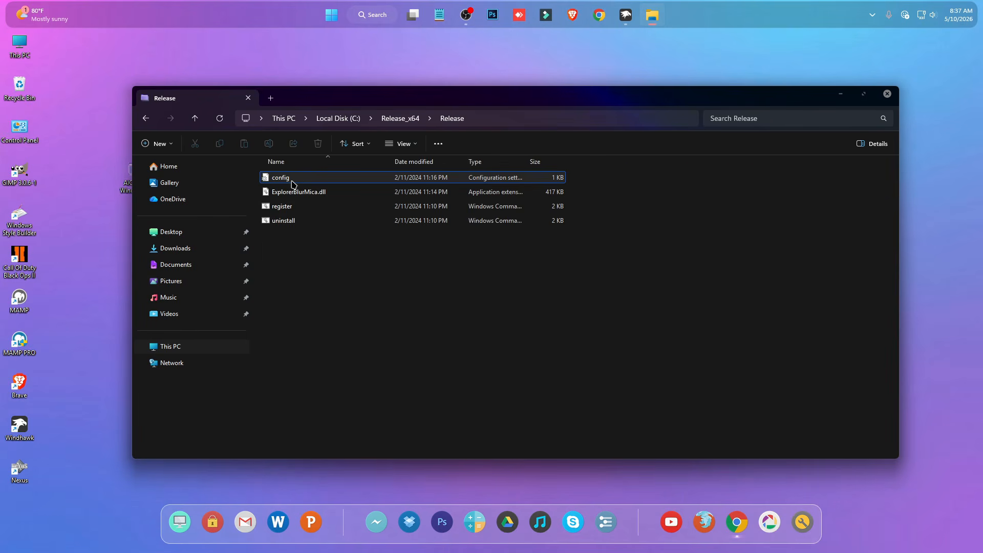
double_click(272, 180)
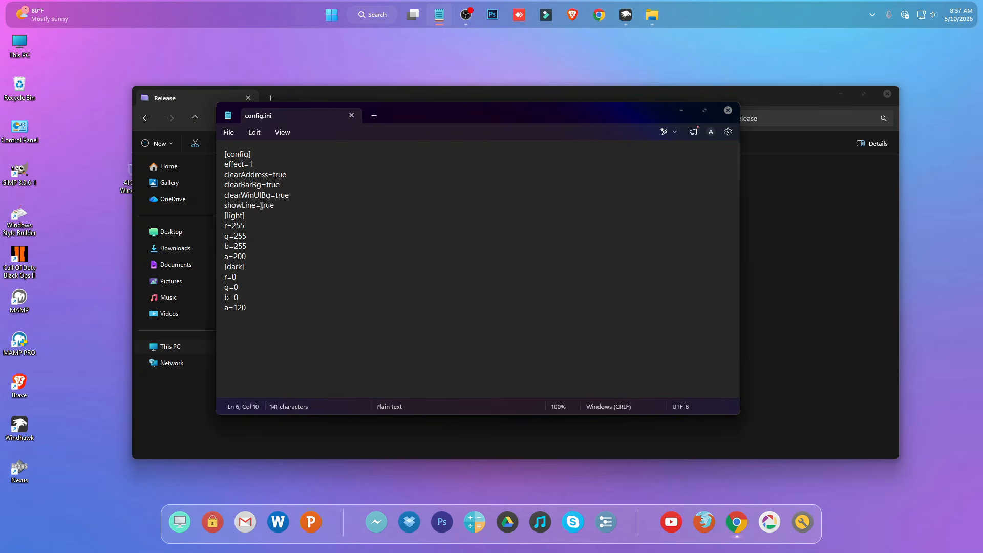
left_click_drag(262, 206, 286, 210)
key("BackSpace")
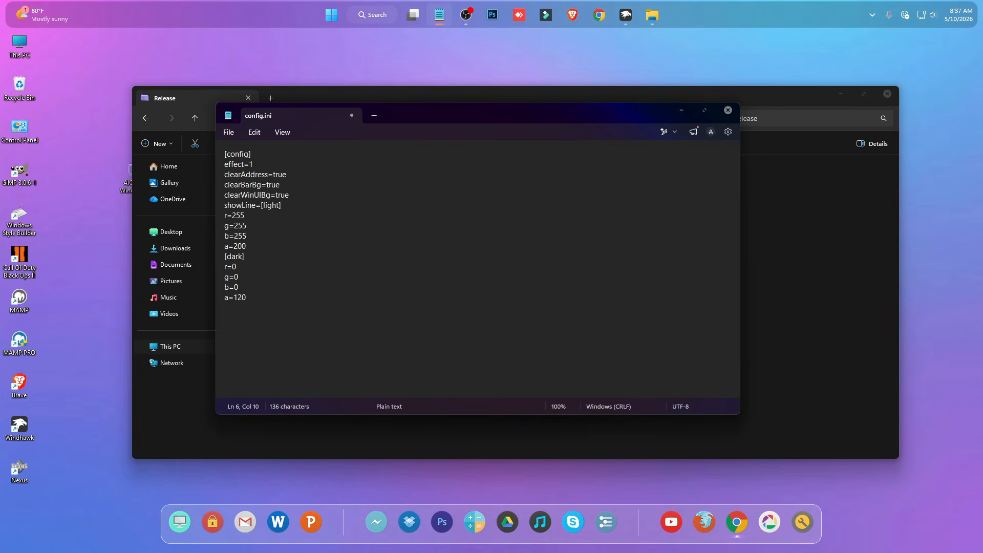
type("false")
key("ctrl+z")
key("ctrl+z")
left_click(291, 247)
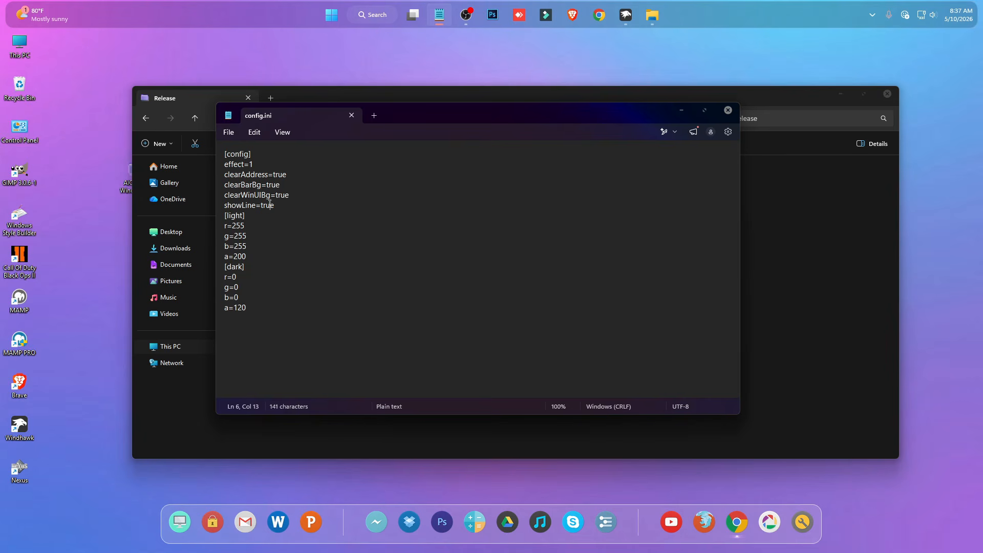
Step: Set showLine to False in config.ini, save the file and close it
double_click(269, 205)
type("False")
left_click(228, 132)
left_click(257, 233)
left_click(728, 110)
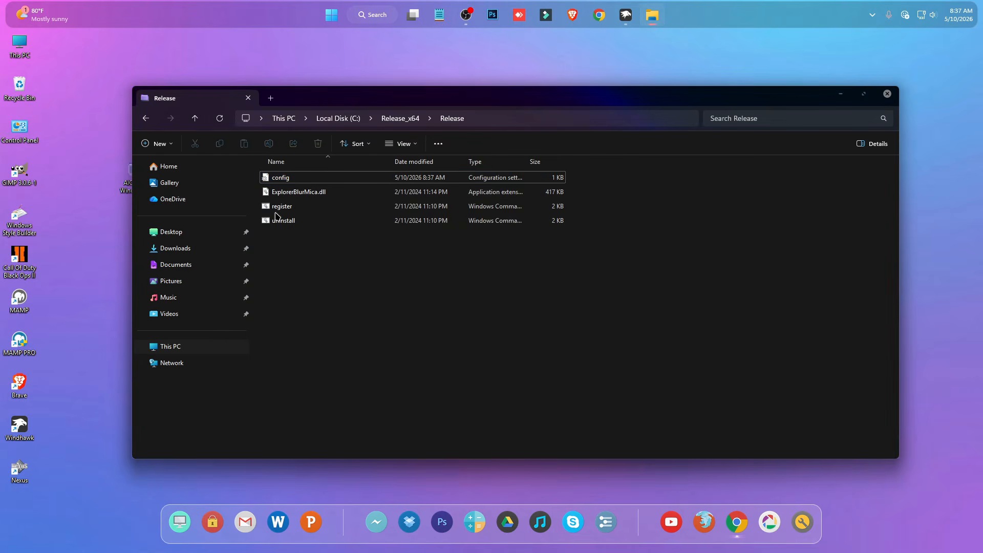
Step: Run the register script as administrator to register ExplorerBlurMica.dll and acknowledge the RegSvr32 message
left_click(280, 211)
right_click(277, 211)
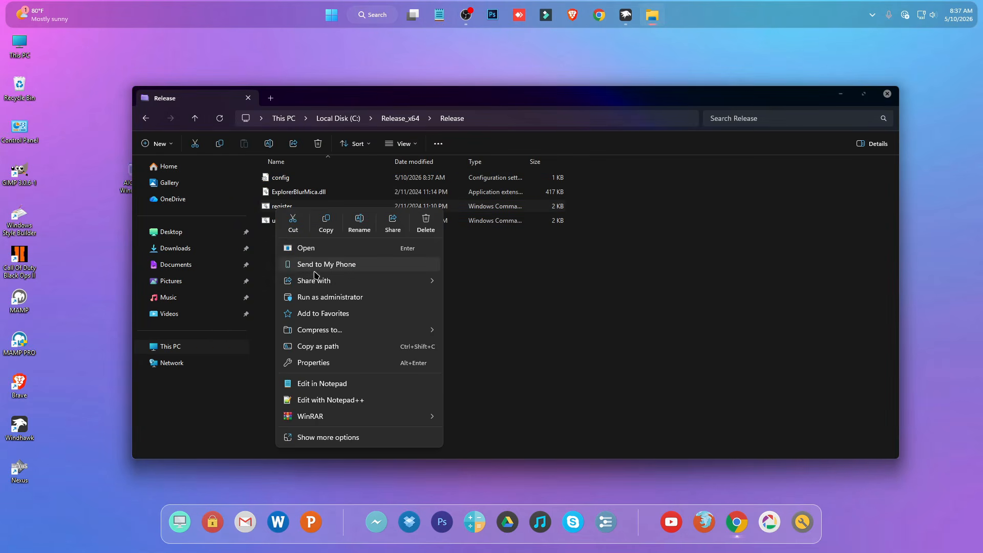
left_click(324, 297)
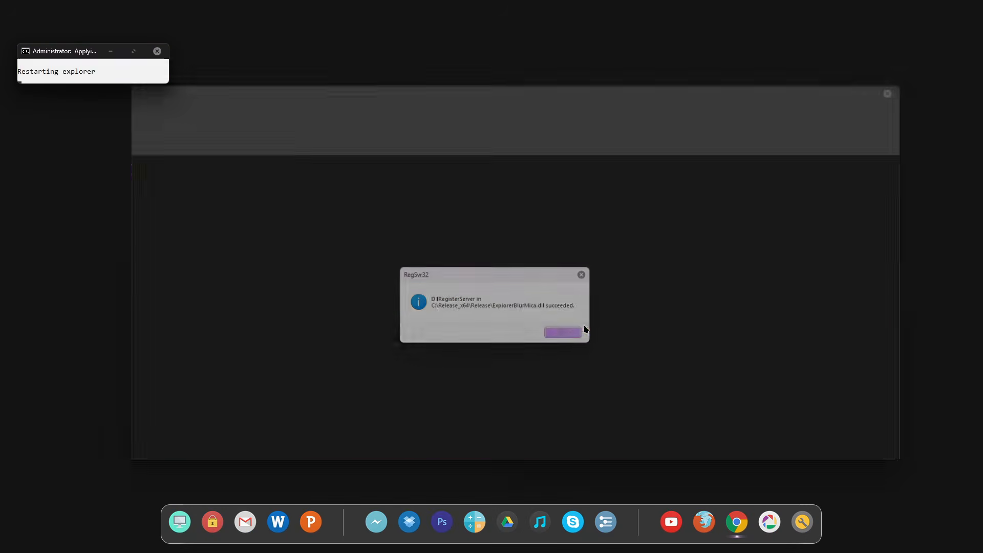
left_click(573, 332)
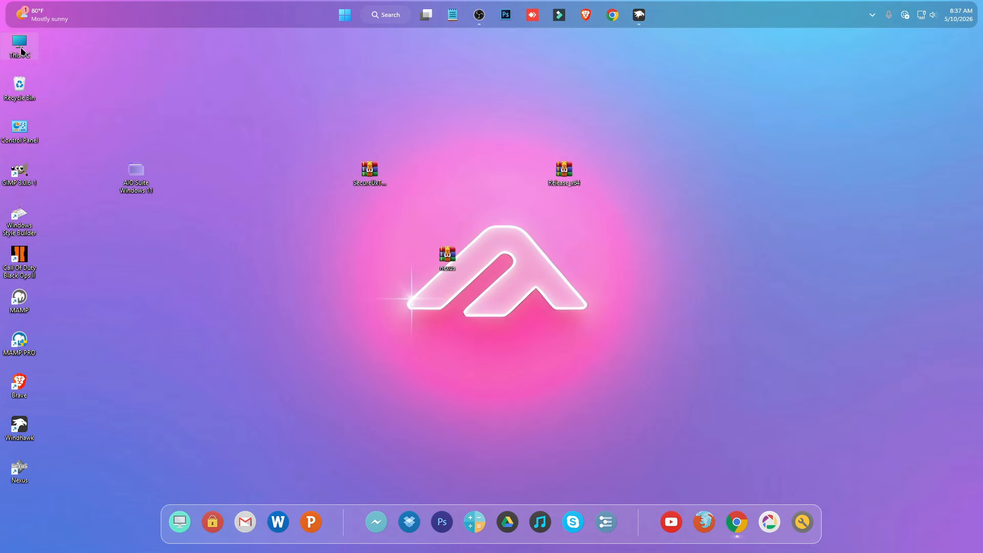
Step: Open This PC to examine File Explorer's blur effect, including on Local Disk (C:), and close the window
double_click(19, 46)
left_click_drag(488, 98, 451, 88)
double_click(314, 171)
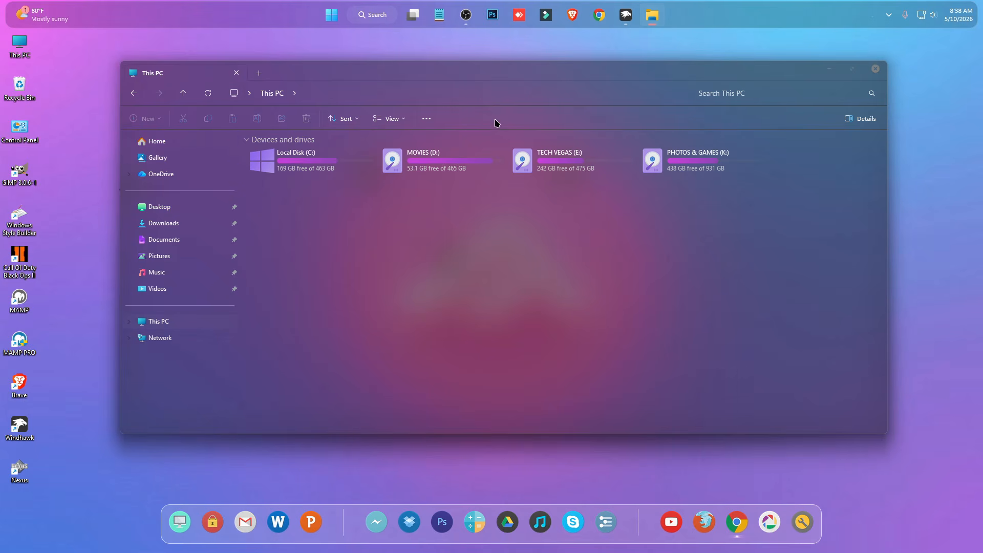
left_click(876, 71)
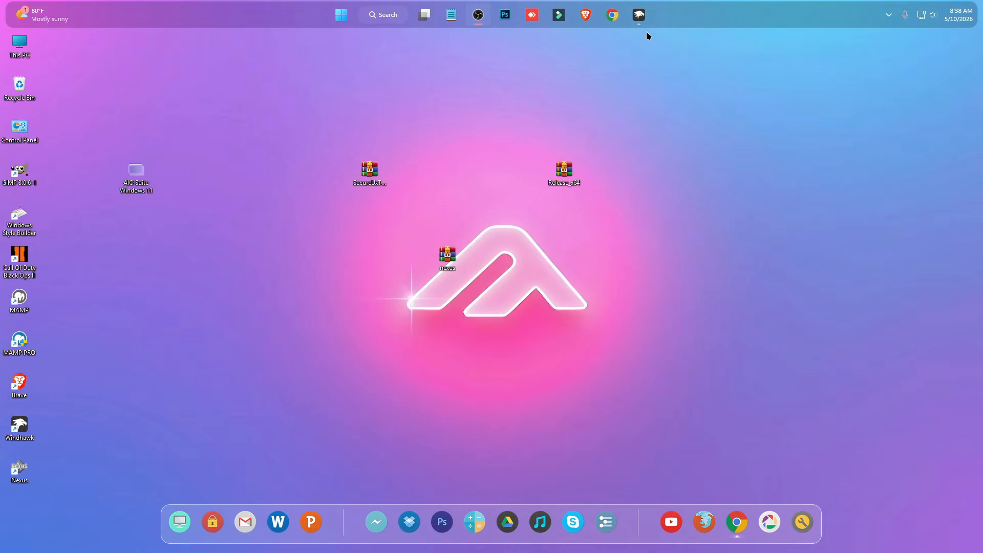
Step: Switch to Windhawk, leave the Start Menu Styler settings and search the available mods for "hide"
left_click(639, 15)
scroll(426, 179, "up", 2)
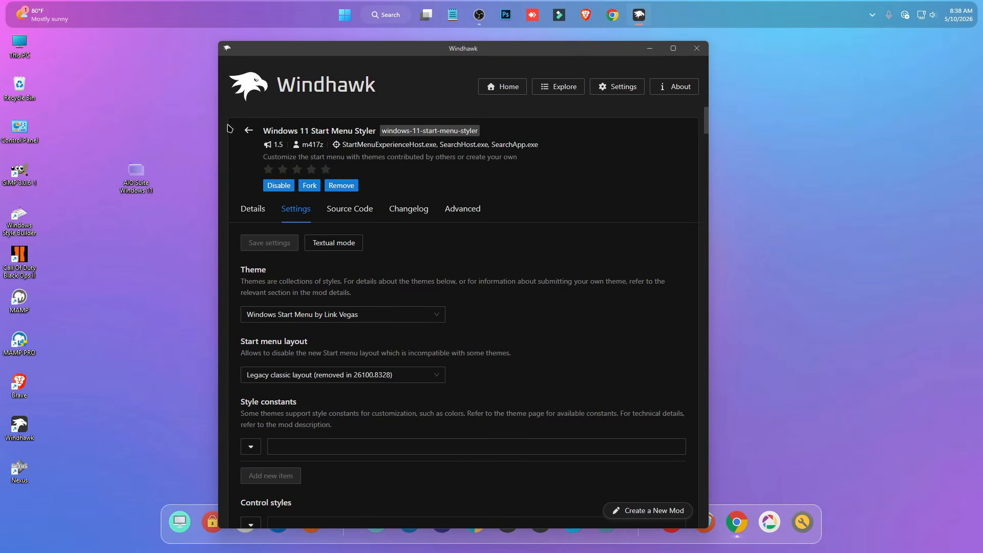
left_click(249, 132)
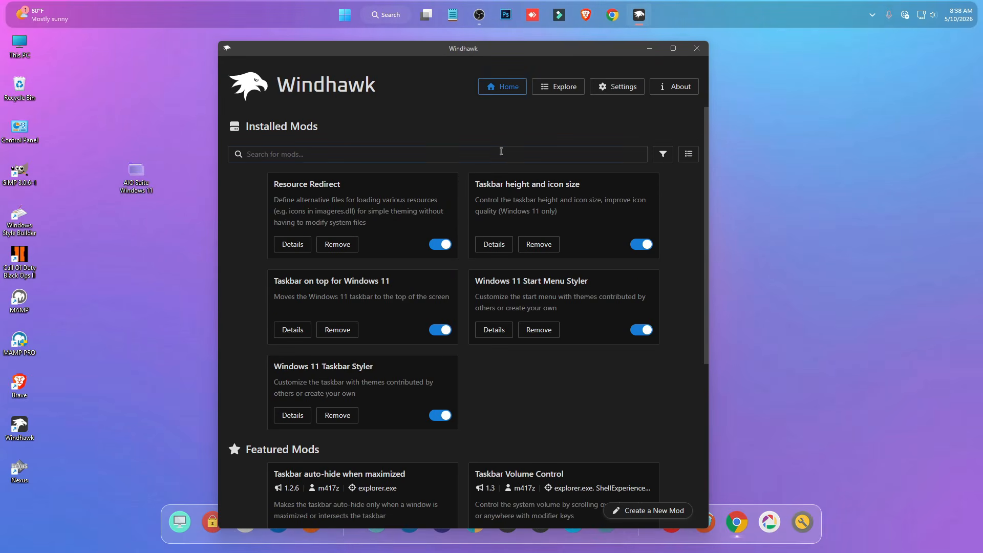
left_click(558, 87)
left_click(366, 126)
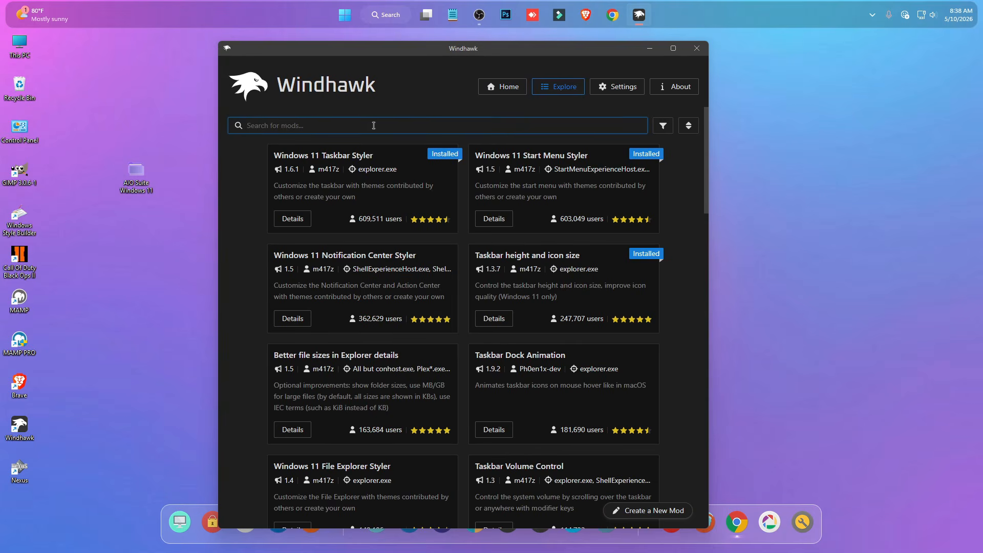
type("hide")
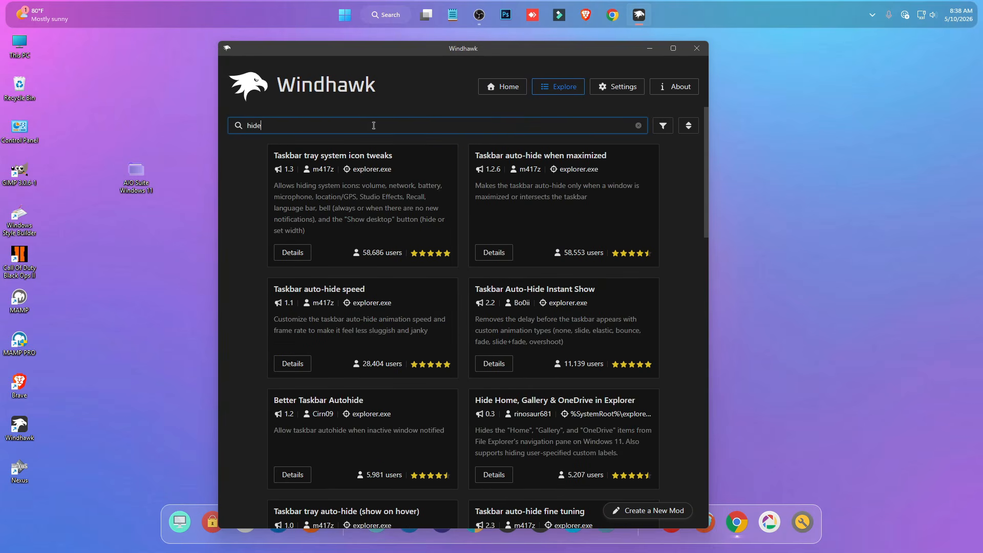
Step: Install the Hide Home, Gallery & OneDrive in Explorer mod, accepting the risk, and check the navigation pane in This PC
scroll(422, 171, "down", 4)
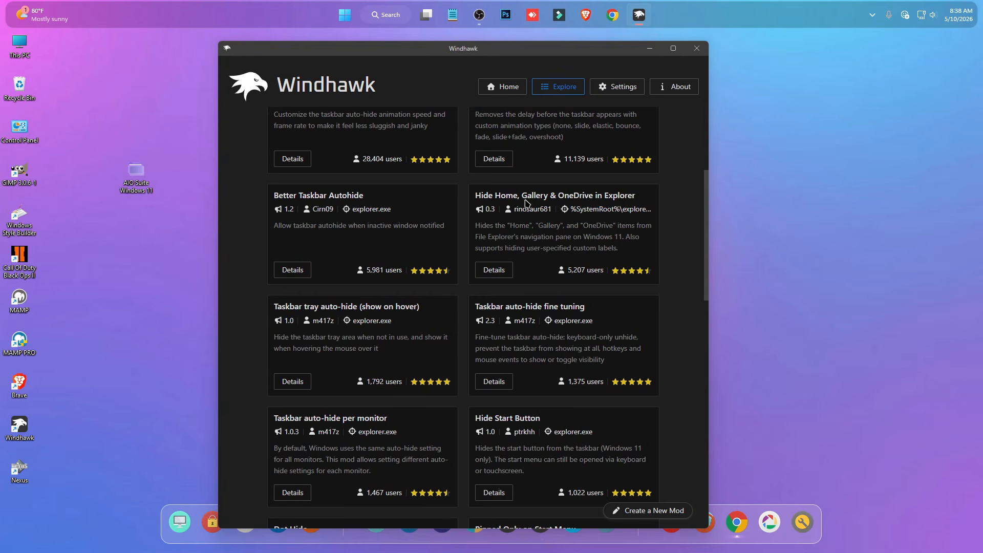
left_click(494, 270)
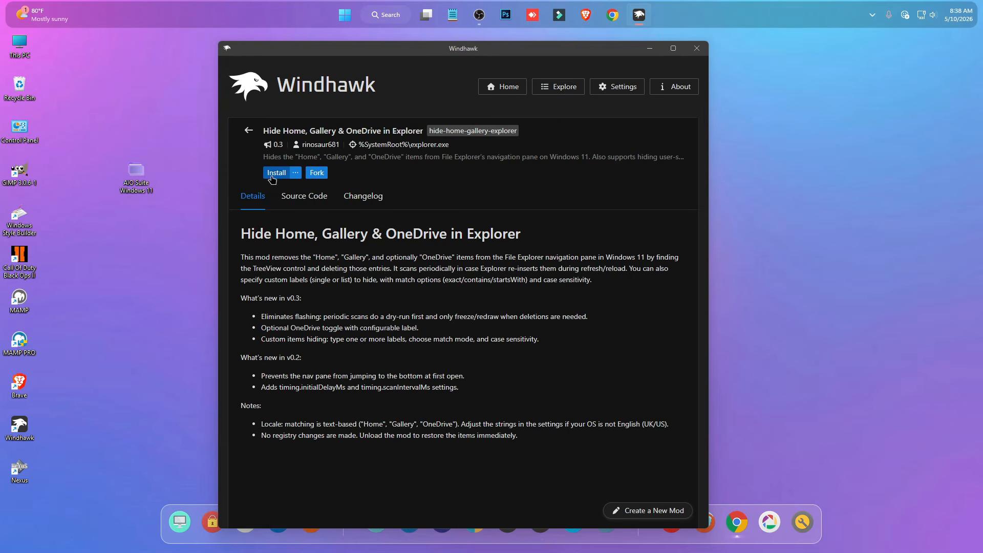
left_click(276, 173)
left_click(567, 364)
double_click(23, 47)
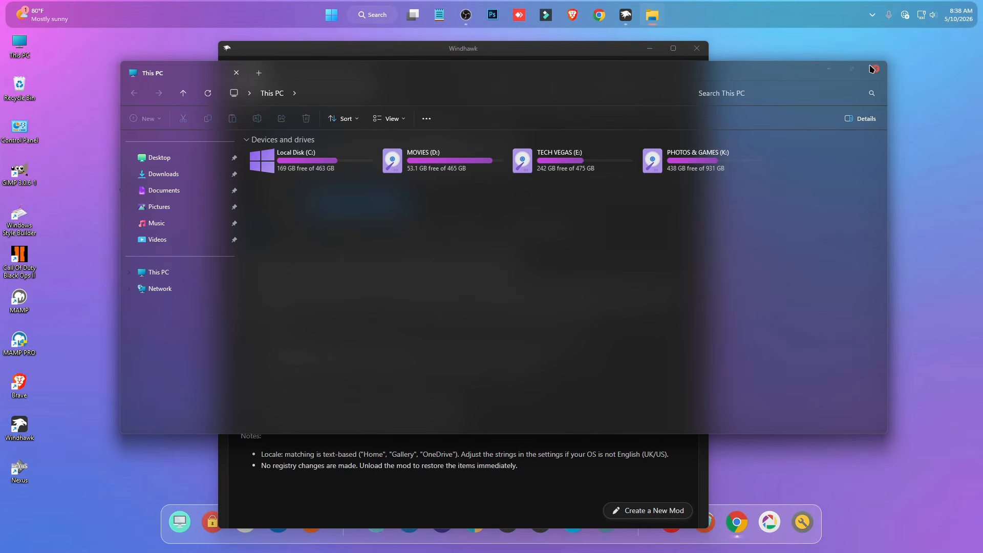
left_click(875, 69)
Step: Find the Windows 11 File Explorer Styler mod among the available mods and install it, accepting the risk
left_click(250, 132)
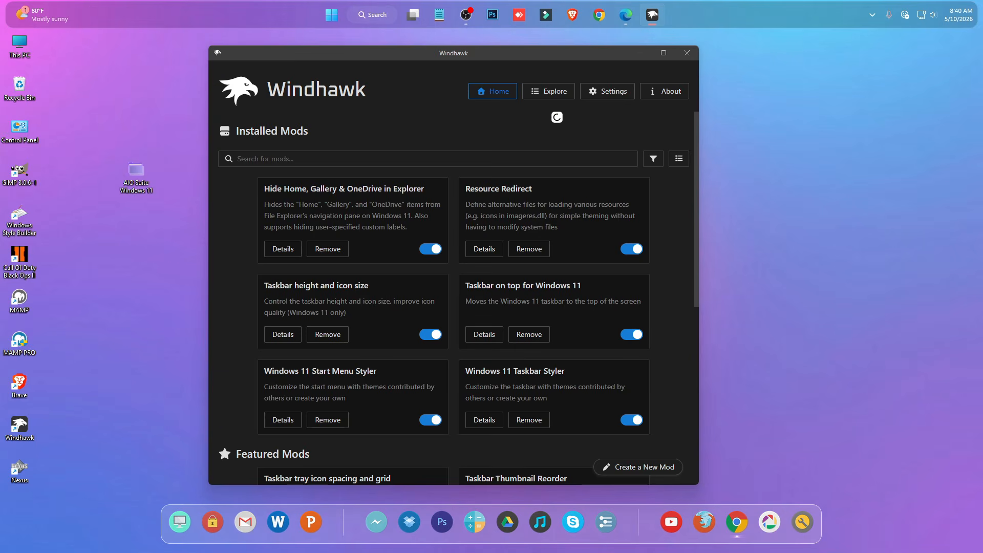
left_click(548, 94)
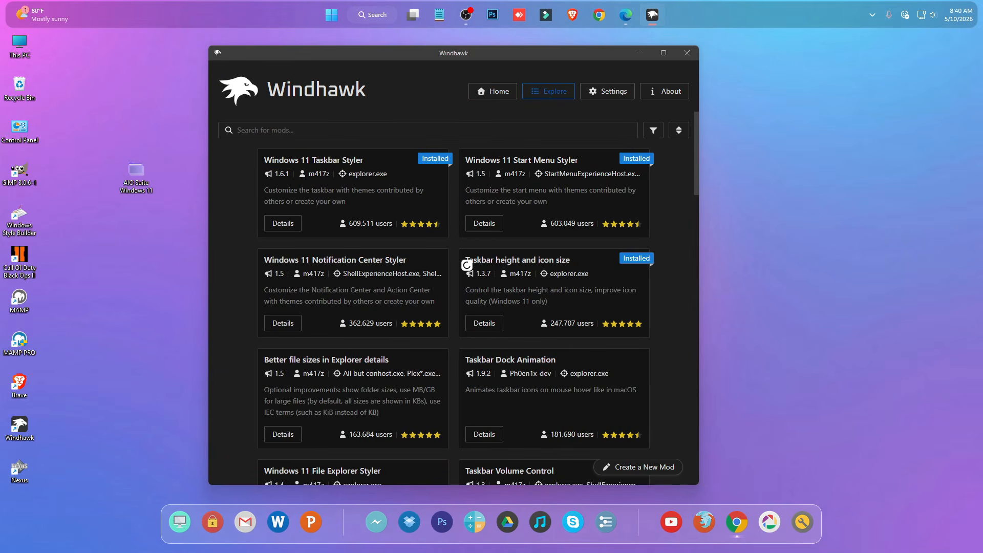
scroll(468, 254, "down", 2)
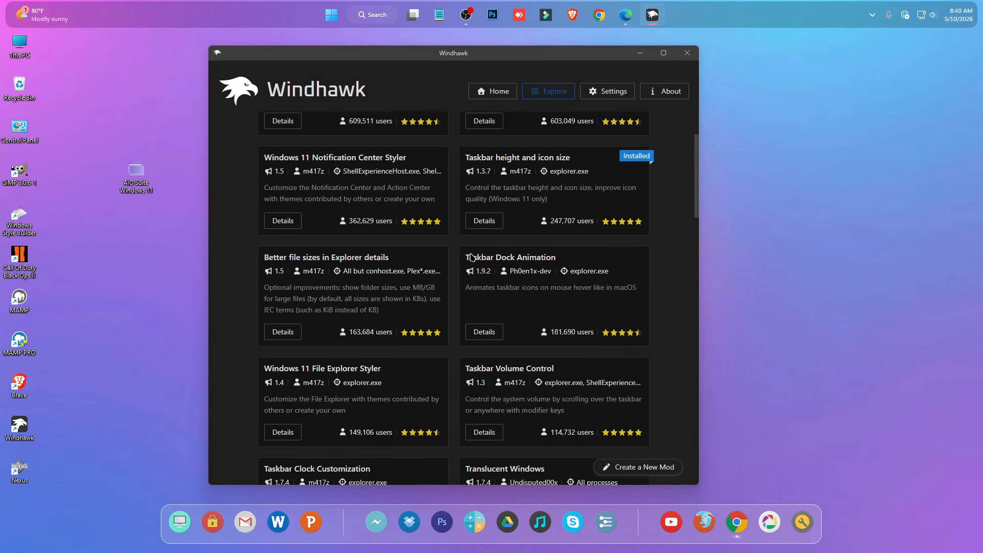
left_click(285, 432)
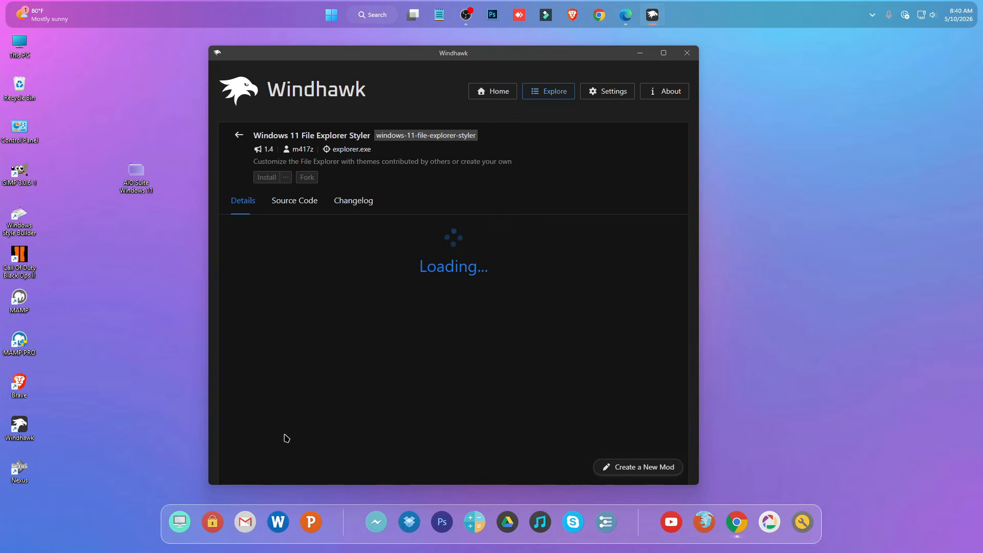
left_click(267, 178)
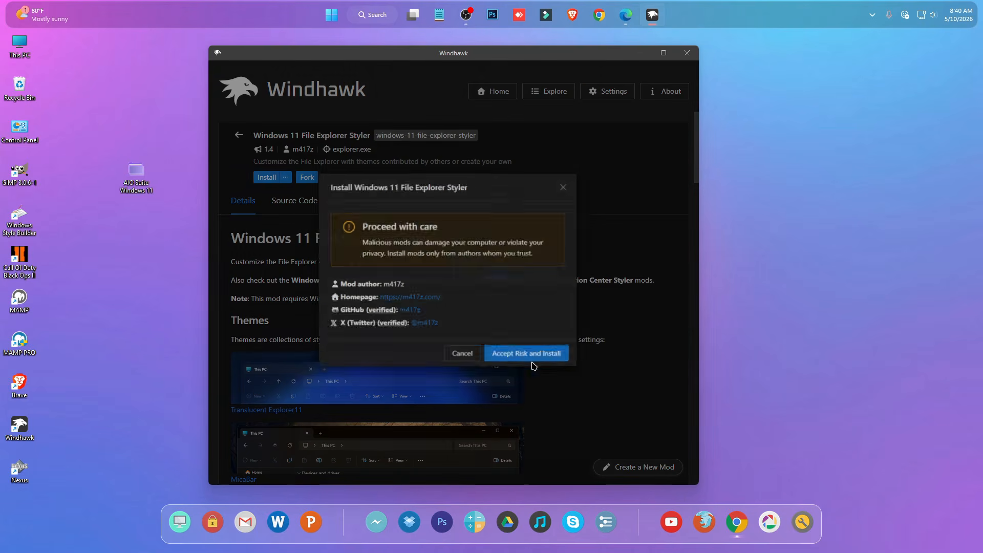
left_click(532, 356)
Step: Set the File Explorer Styler theme to Minimal Explorer11, save the settings and close Windhawk
left_click(280, 232)
scroll(297, 280, "down", 1)
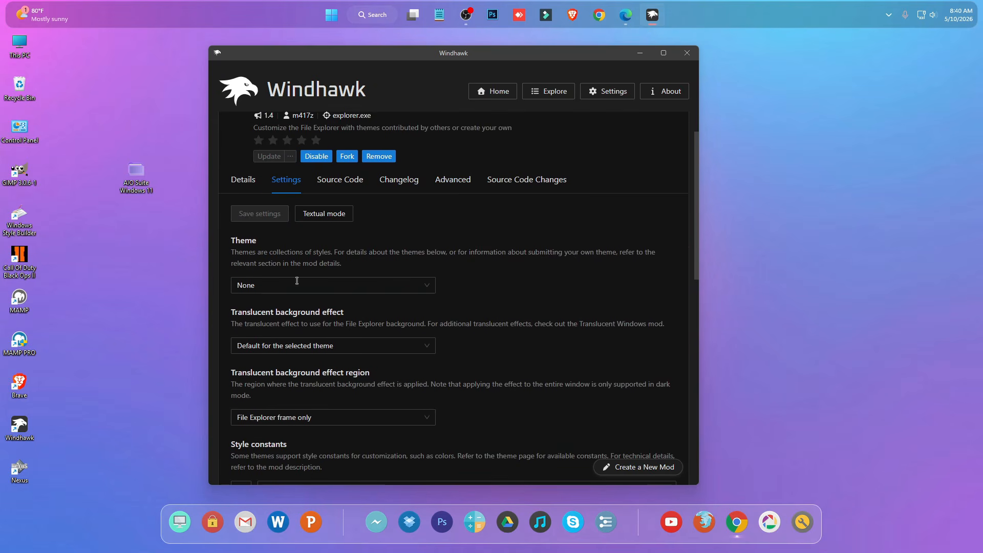
left_click(284, 284)
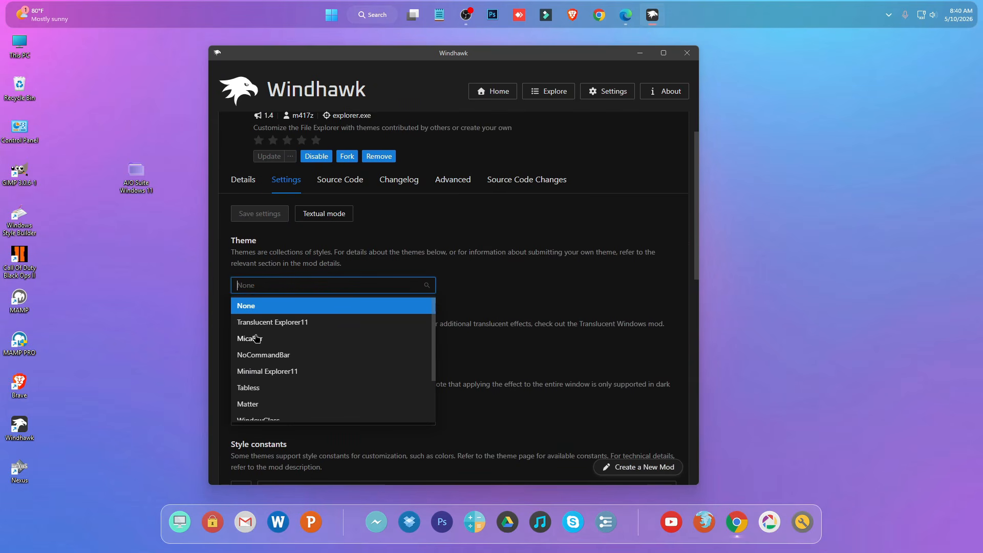
left_click(268, 371)
left_click(260, 214)
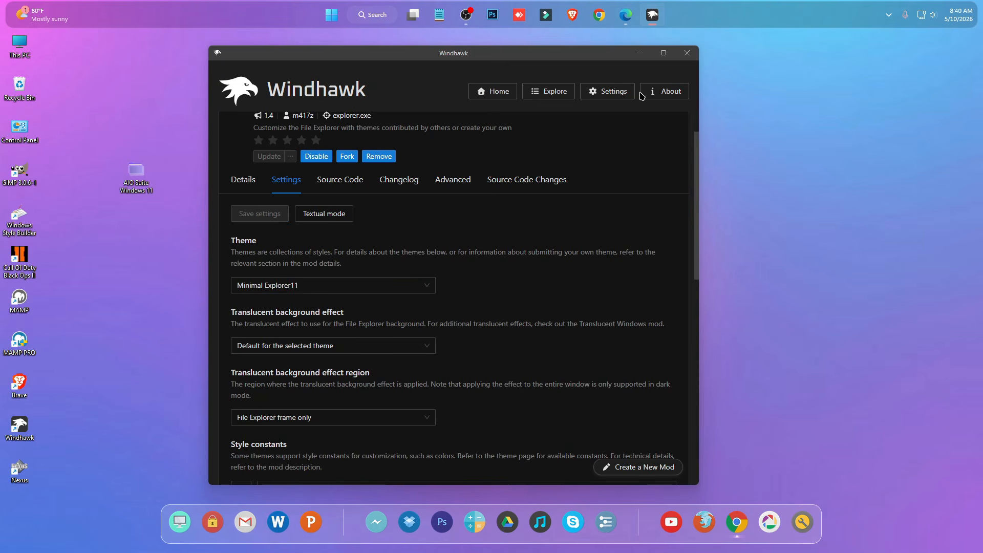
left_click(685, 56)
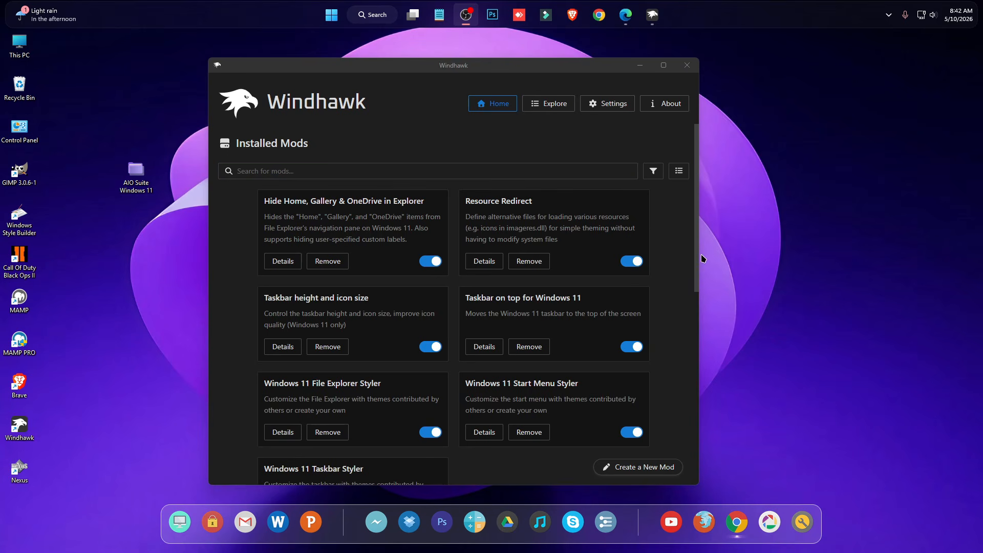
Step: Widen the Windhawk window and run the uninstall script in C:\Release_x64\Release as administrator
left_click_drag(698, 257, 809, 250)
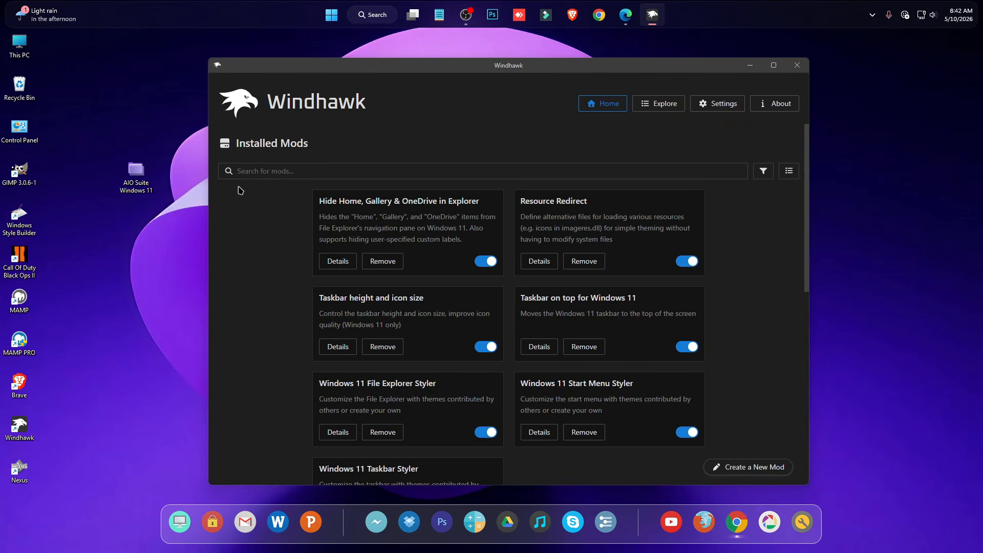
double_click(20, 45)
double_click(287, 136)
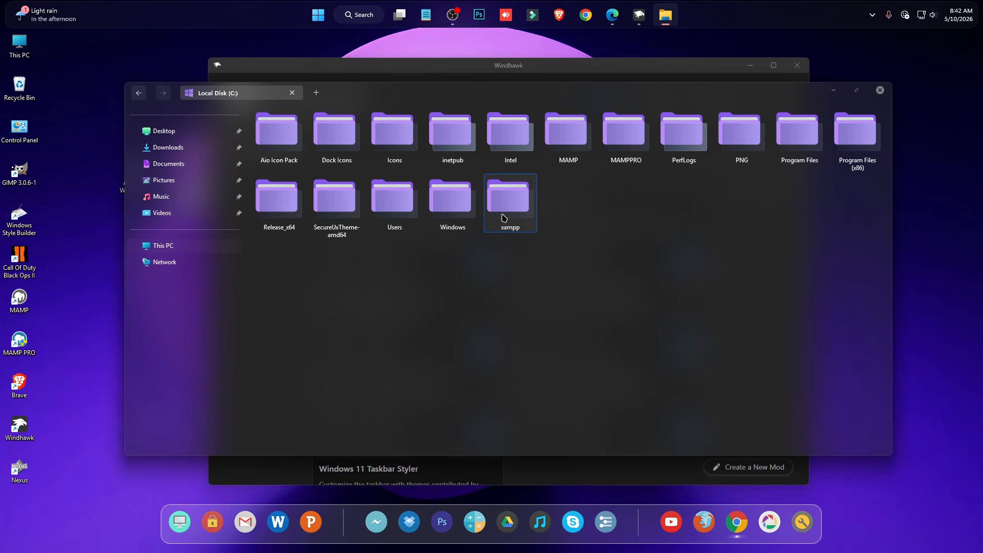
double_click(277, 219)
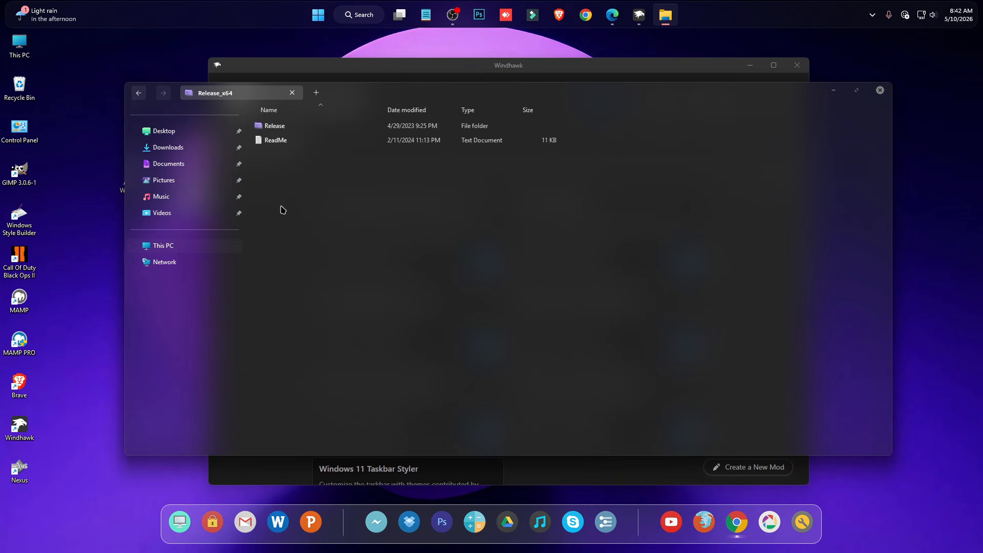
double_click(277, 128)
right_click(270, 173)
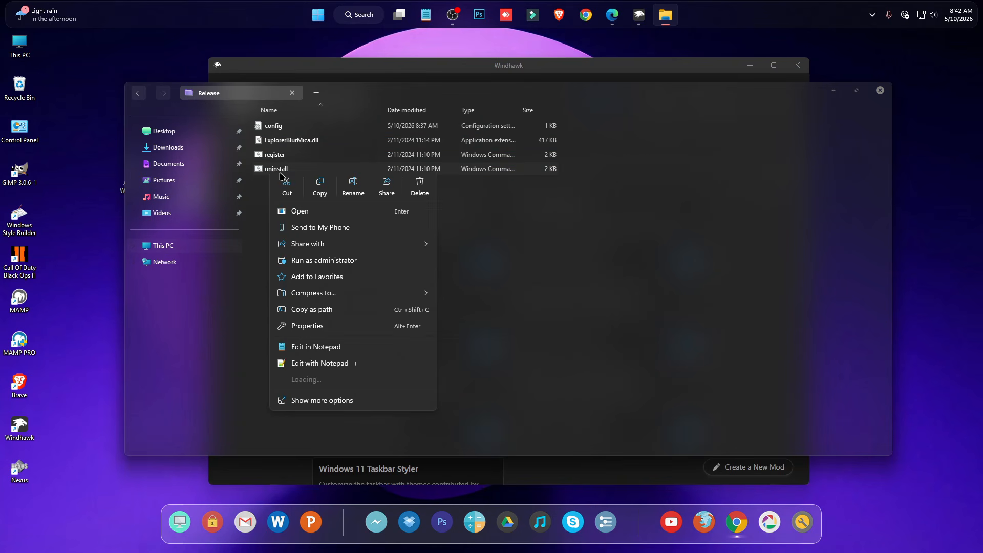
left_click(328, 261)
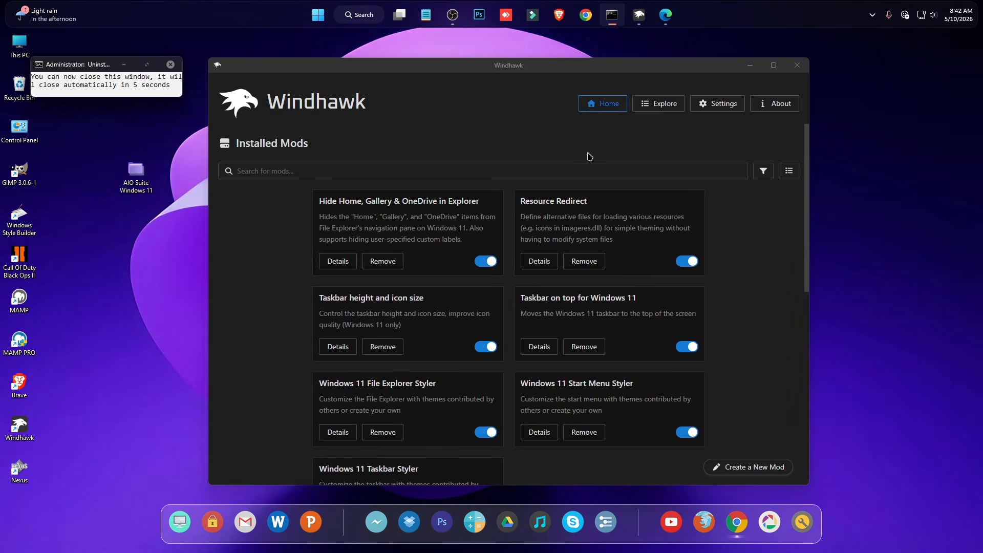
Step: Search Windhawk's available mods for "tra" and install the Translucent Windows mod, accepting the risk
left_click(661, 103)
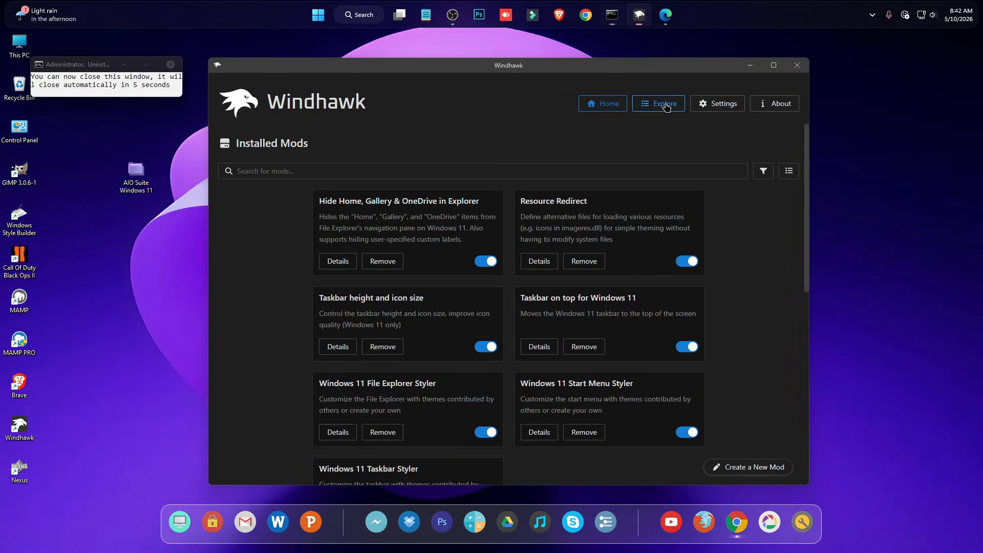
left_click(434, 140)
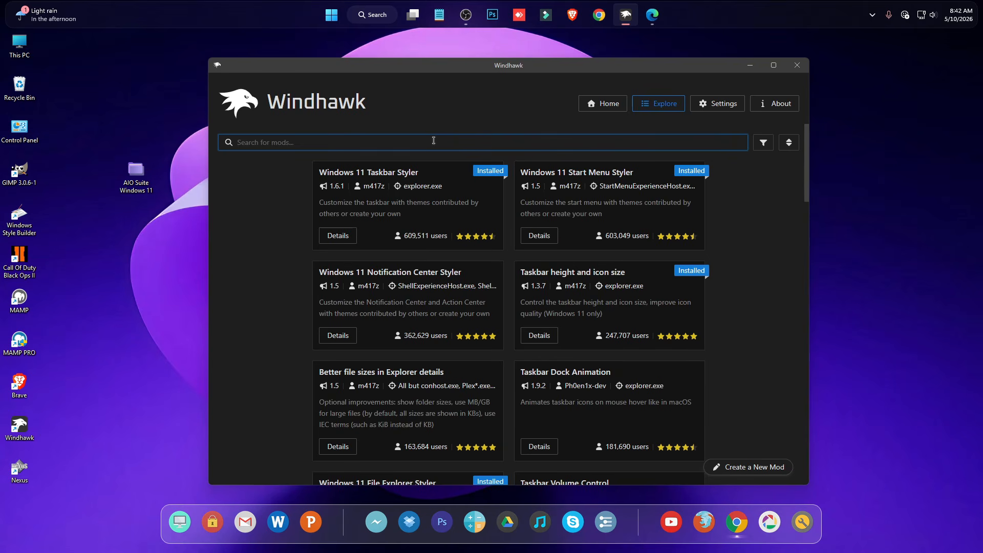
type("tras")
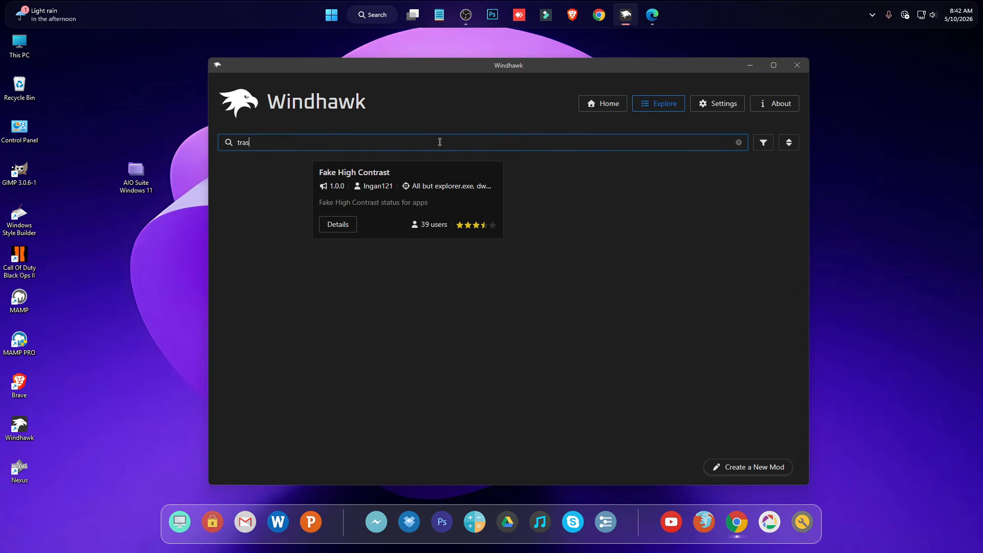
key("BackSpace")
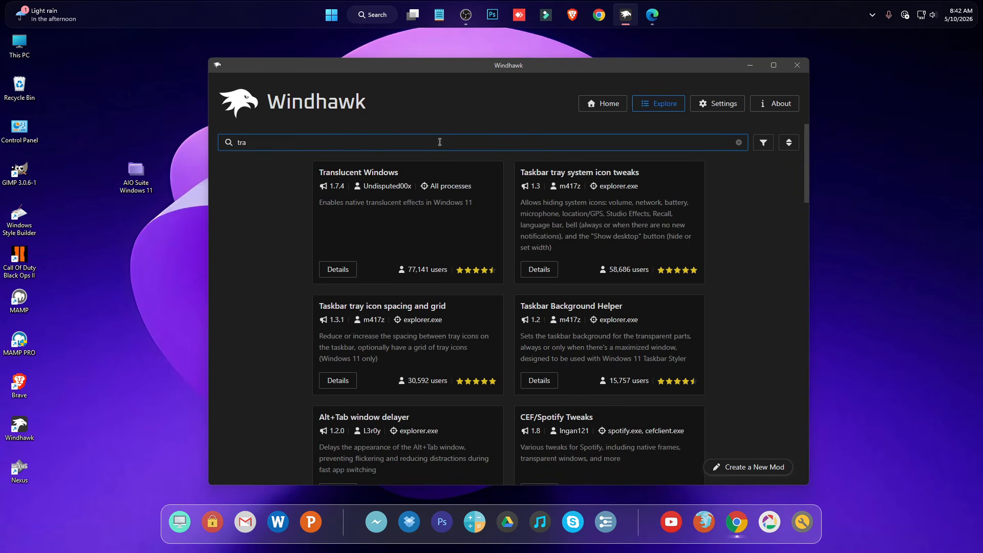
left_click(337, 269)
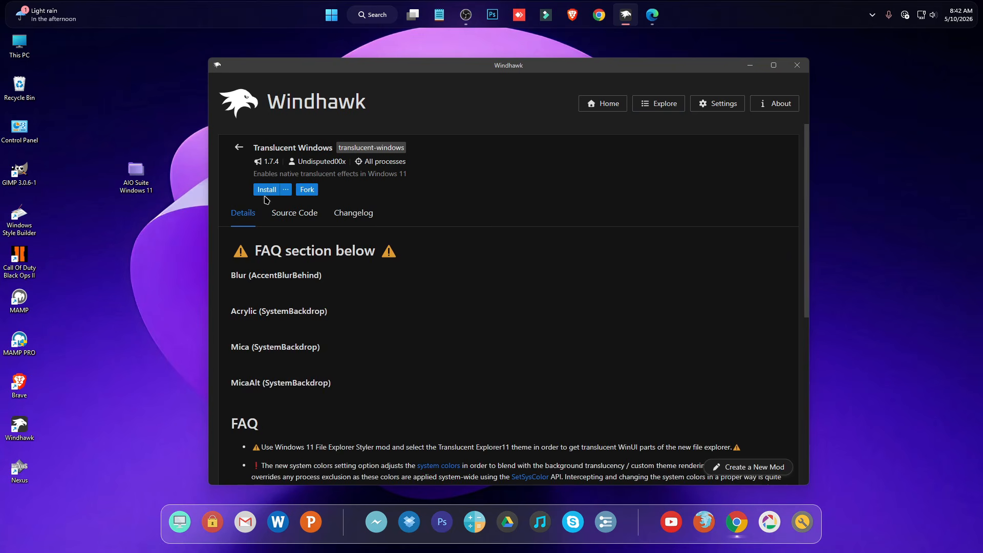
left_click(267, 189)
left_click(560, 355)
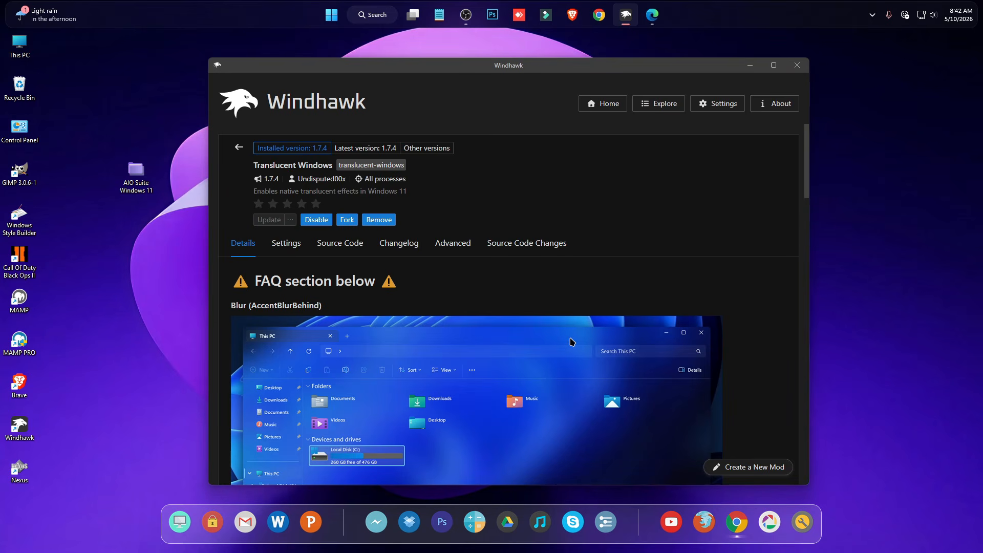
Step: Close Windhawk and open This PC to examine File Explorer's translucent background, closing the window after each look
left_click(797, 66)
double_click(19, 45)
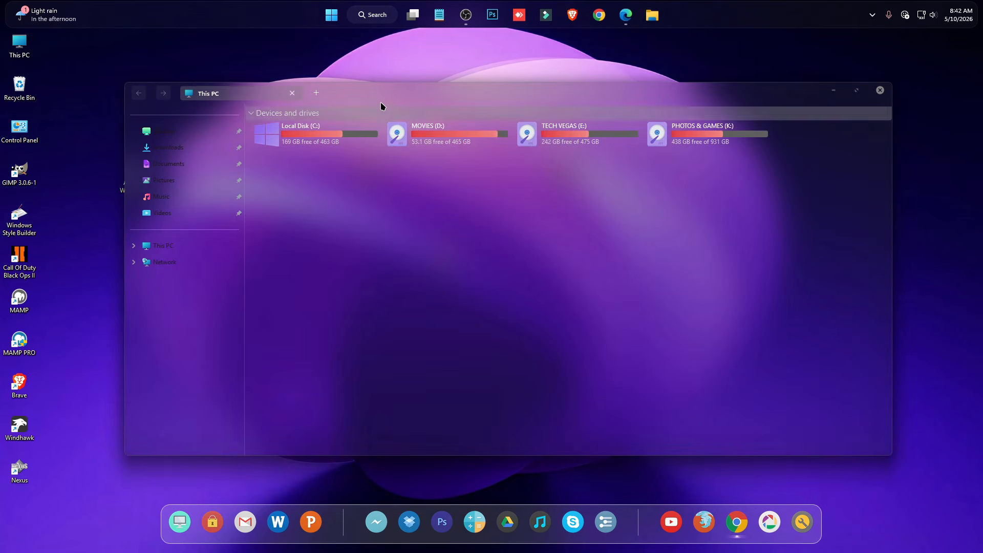
left_click_drag(388, 91, 395, 110)
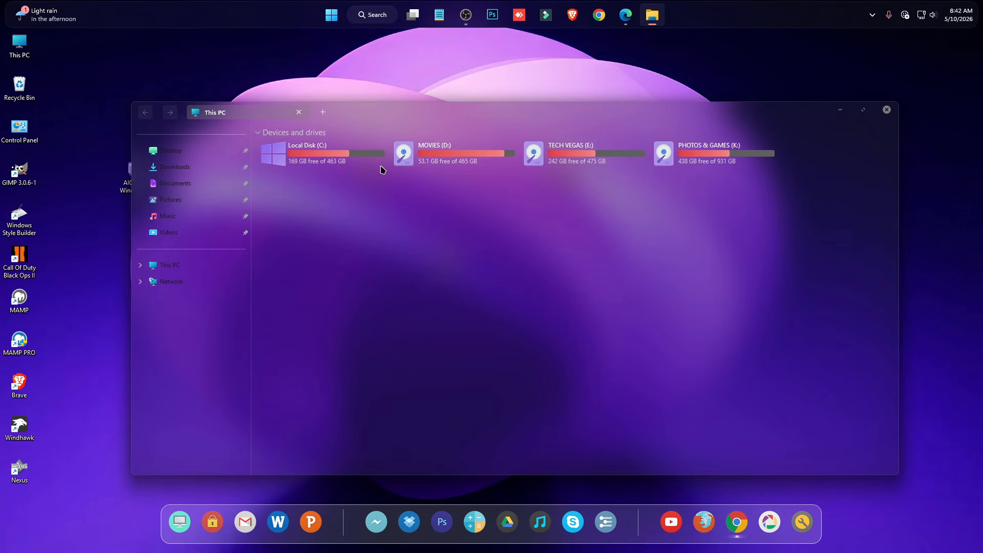
left_click(887, 109)
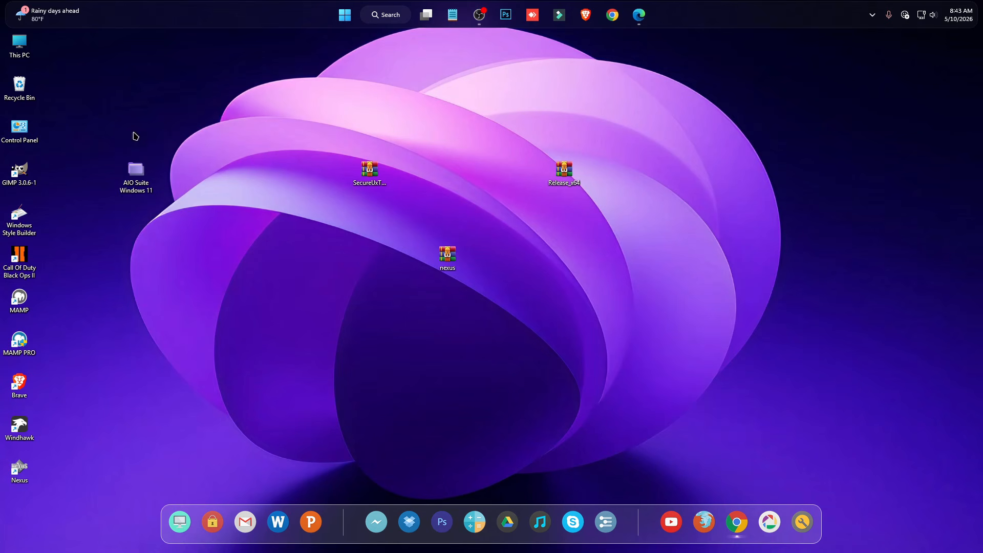
double_click(34, 52)
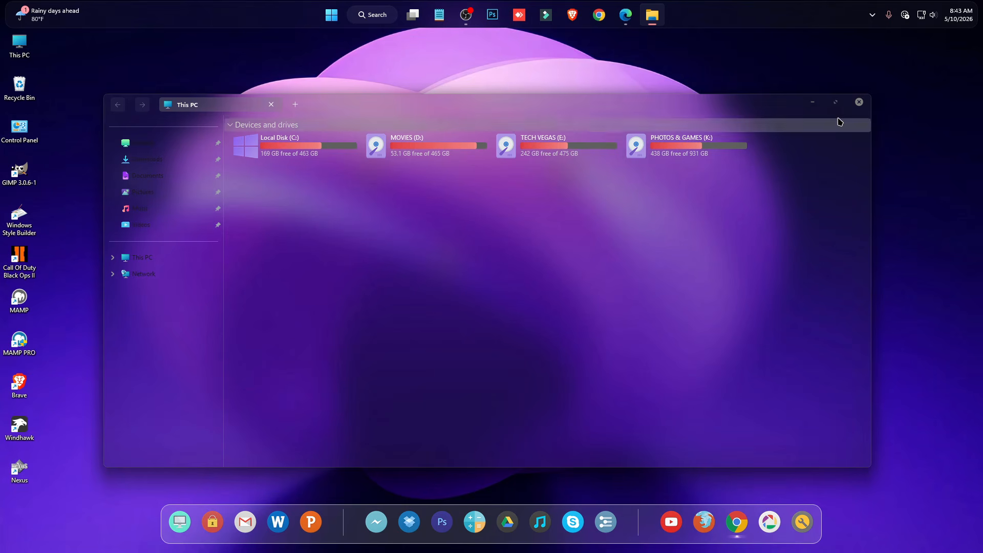
left_click(859, 102)
Step: Reopen Windhawk from the hidden system tray icons, reposition its window and collapse the tray overflow
left_click(874, 17)
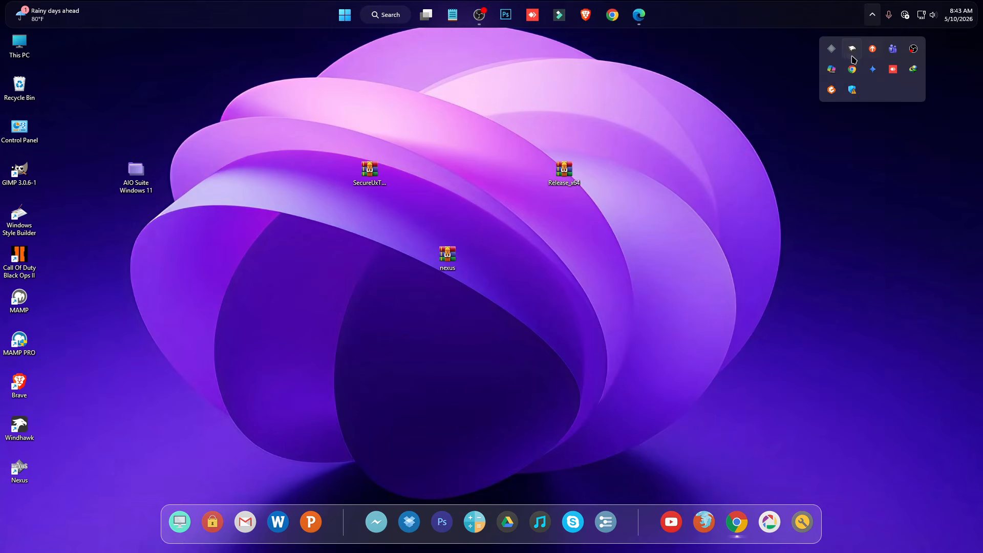
left_click(847, 49)
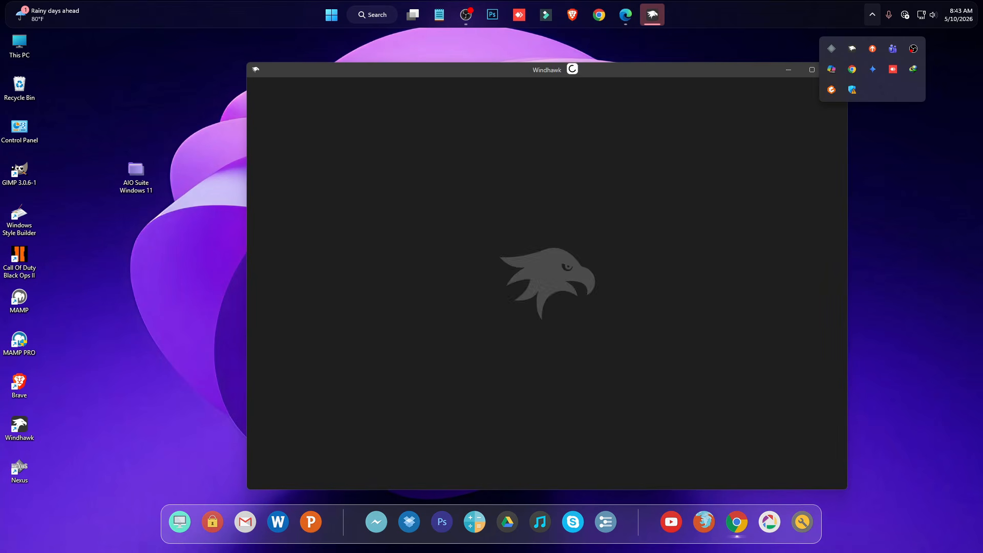
left_click_drag(572, 69, 445, 78)
left_click(870, 19)
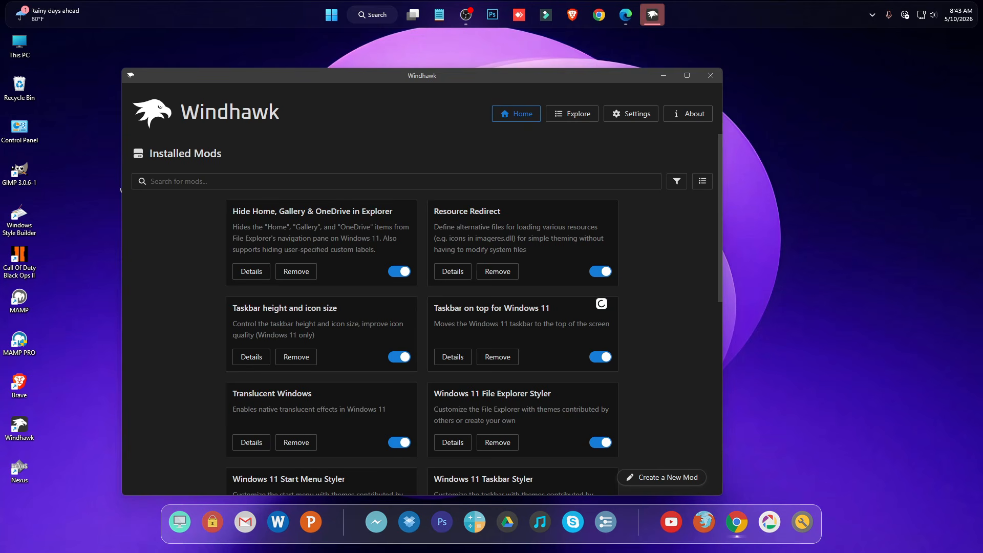
Step: In the Translucent Windows mod's settings, turn off Windows theme custom rendering, New system colors and Windows theme accent colorizer
scroll(476, 346, "down", 2)
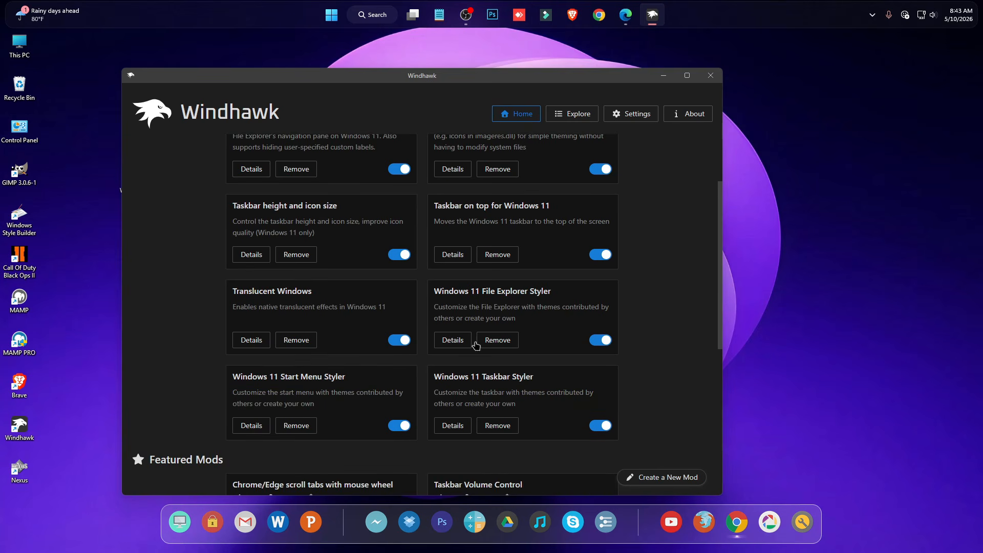
left_click(246, 343)
left_click(199, 234)
scroll(308, 240, "down", 3)
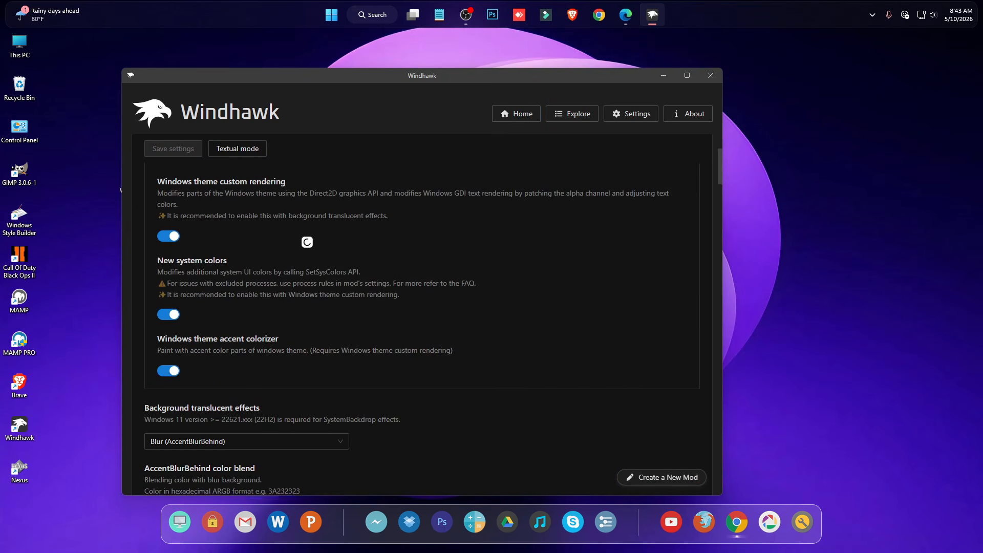
left_click(174, 233)
left_click(170, 309)
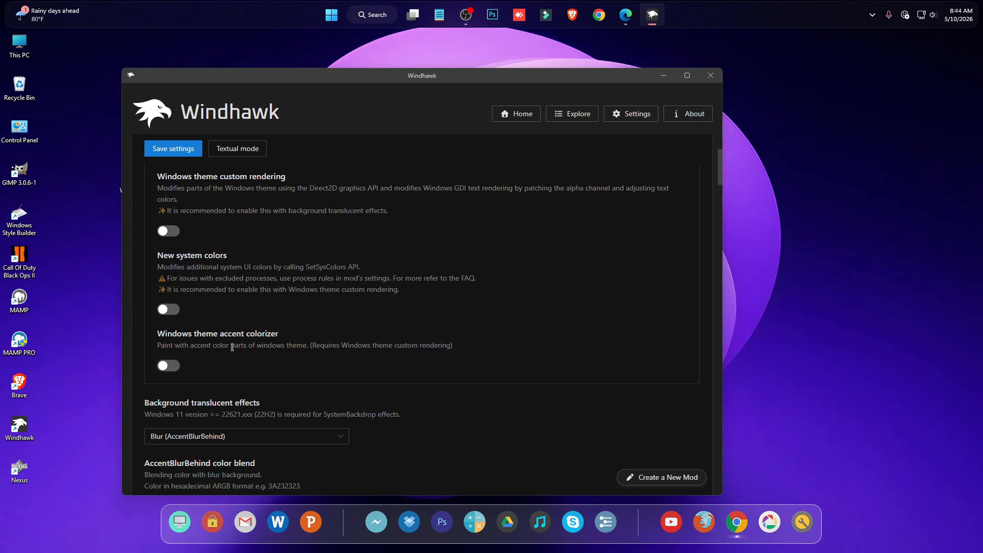
Step: Toggle the mod's Immersive darkmode titlebar setting, save the settings and close Windhawk
scroll(232, 347, "down", 5)
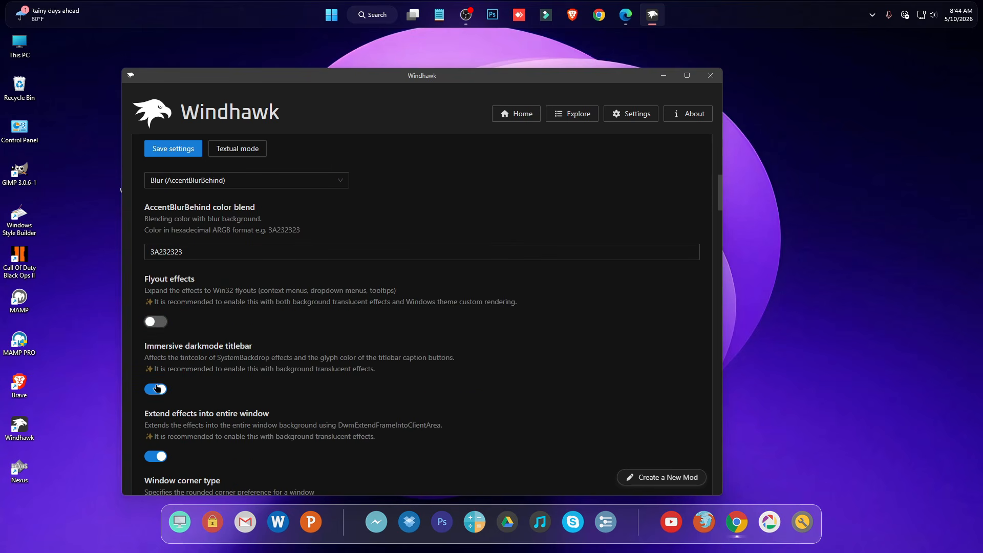
left_click(158, 389)
scroll(220, 271, "down", 5)
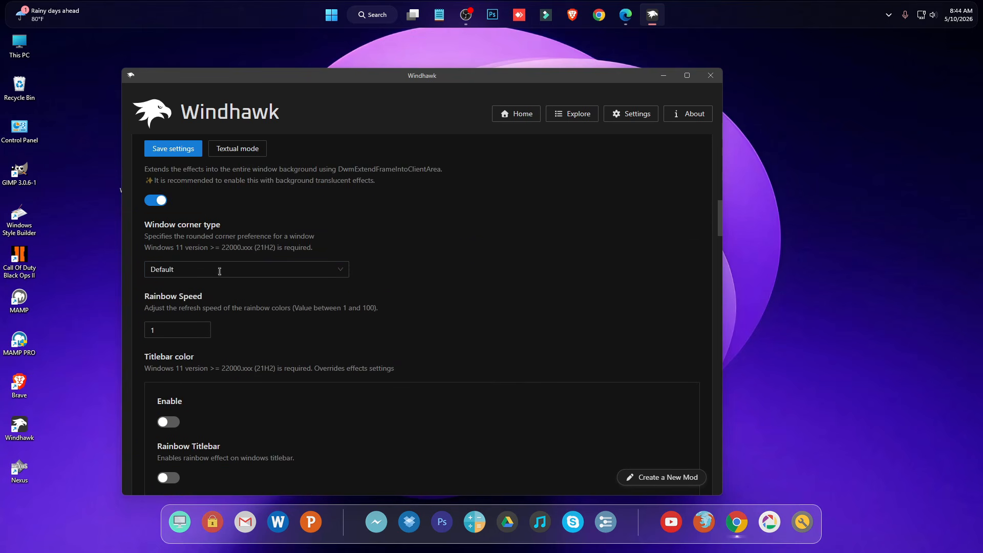
left_click(176, 154)
left_click(712, 77)
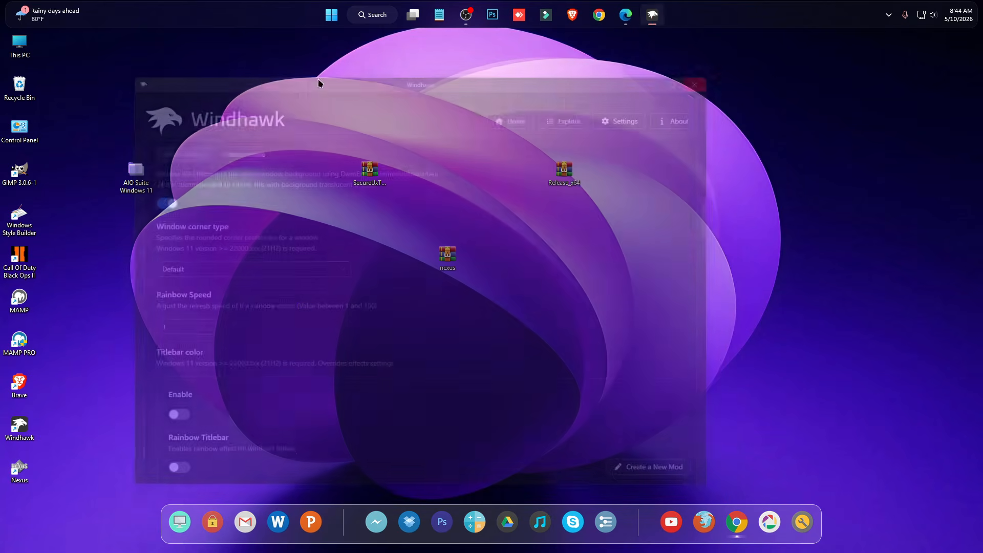
Step: Open This PC and browse between the drives view and Local Disk (C:) to examine the translucent File Explorer
double_click(31, 46)
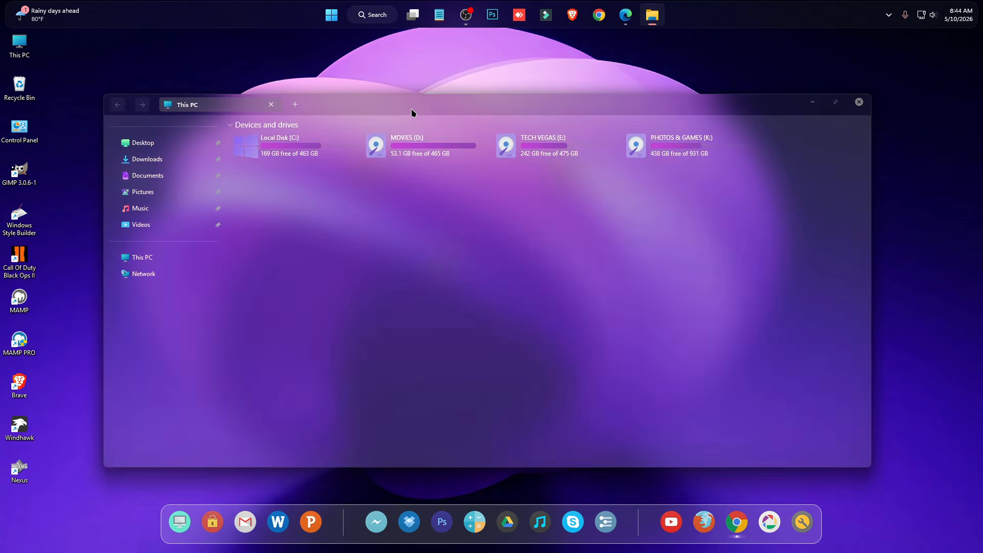
mouse_move(411, 108)
left_mouse_down()
mouse_move(434, 109)
mouse_move(419, 103)
left_mouse_up()
double_click(298, 160)
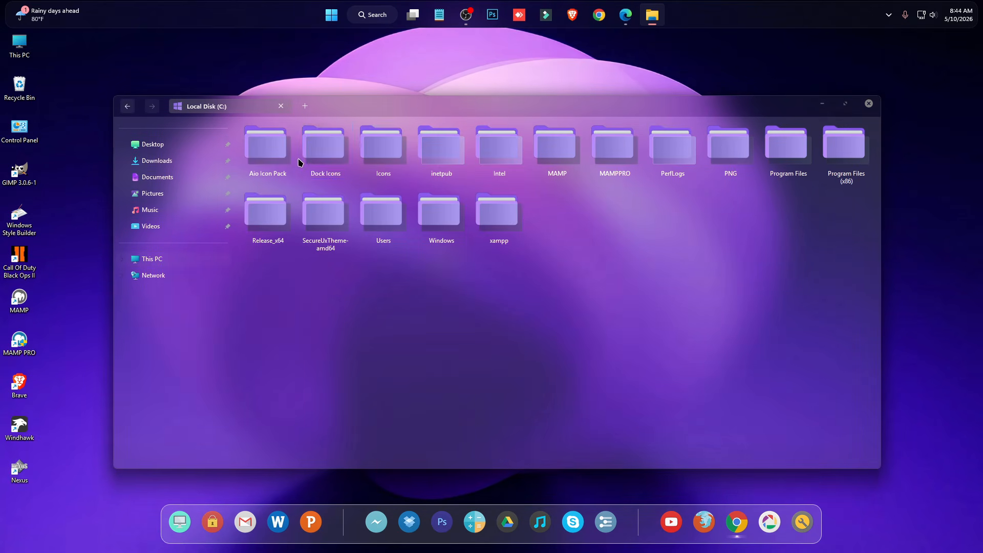
left_click(153, 259)
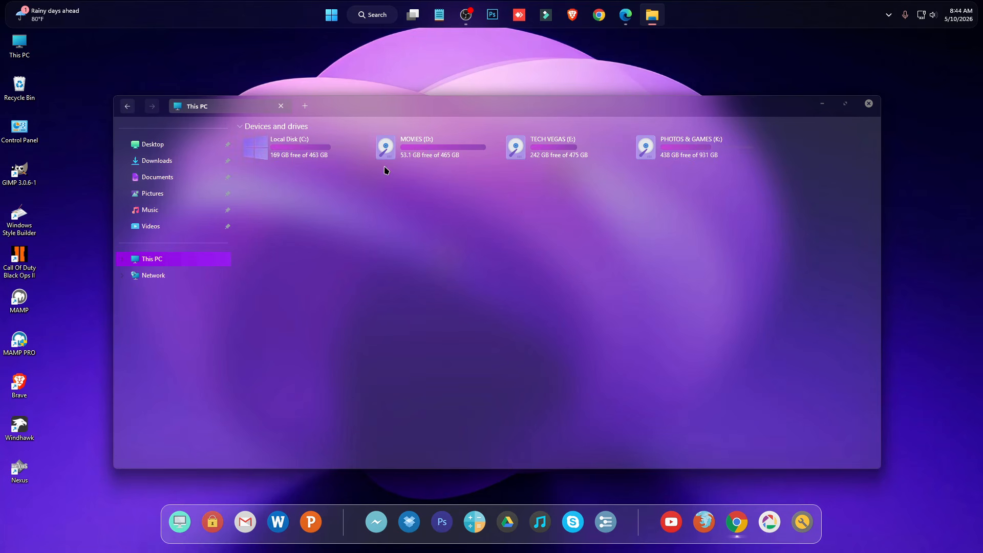
double_click(306, 158)
Step: Move the File Explorer window over the wallpaper to check its blur, then open a second tab and return to Local Disk (C:)
left_click_drag(414, 109, 426, 101)
double_click(426, 101)
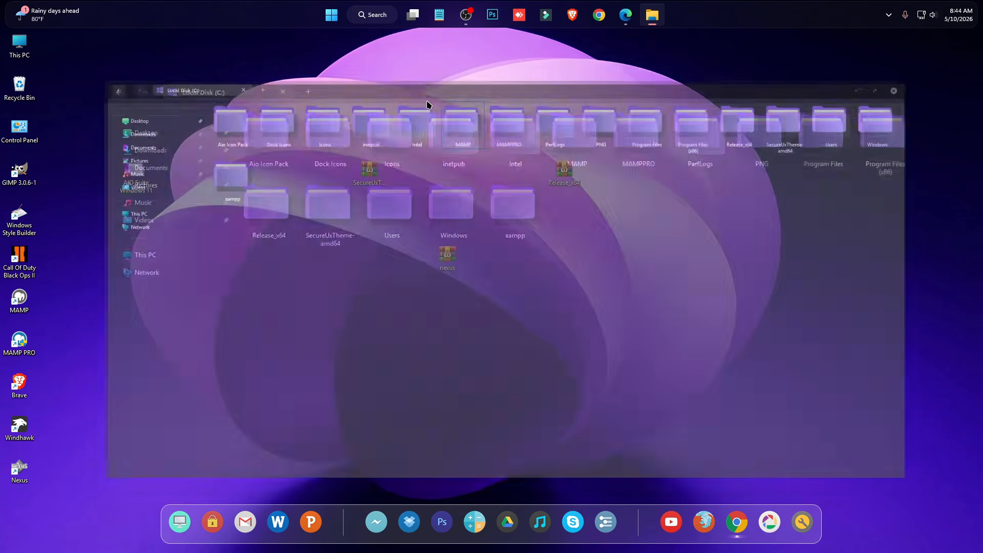
left_click_drag(307, 42, 451, 75)
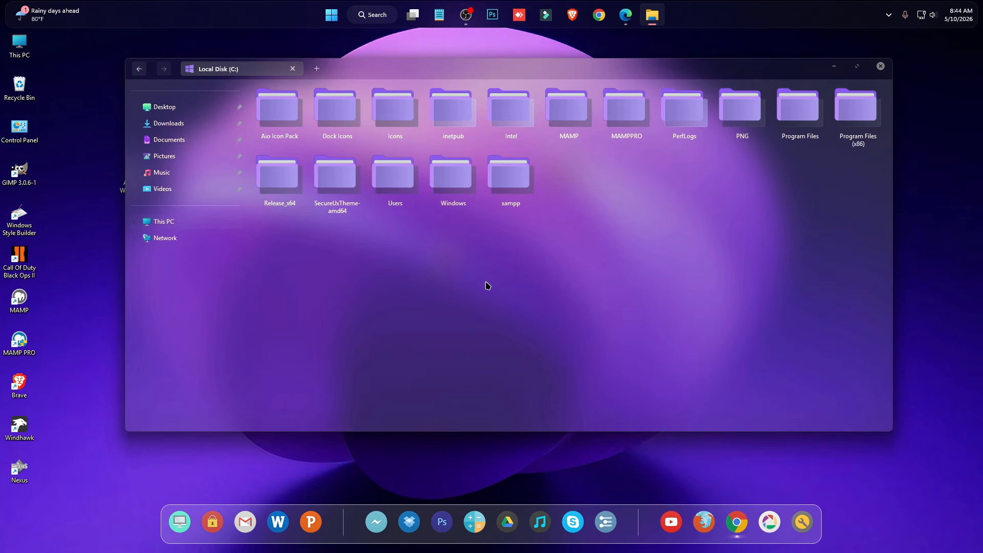
left_click_drag(450, 78, 455, 104)
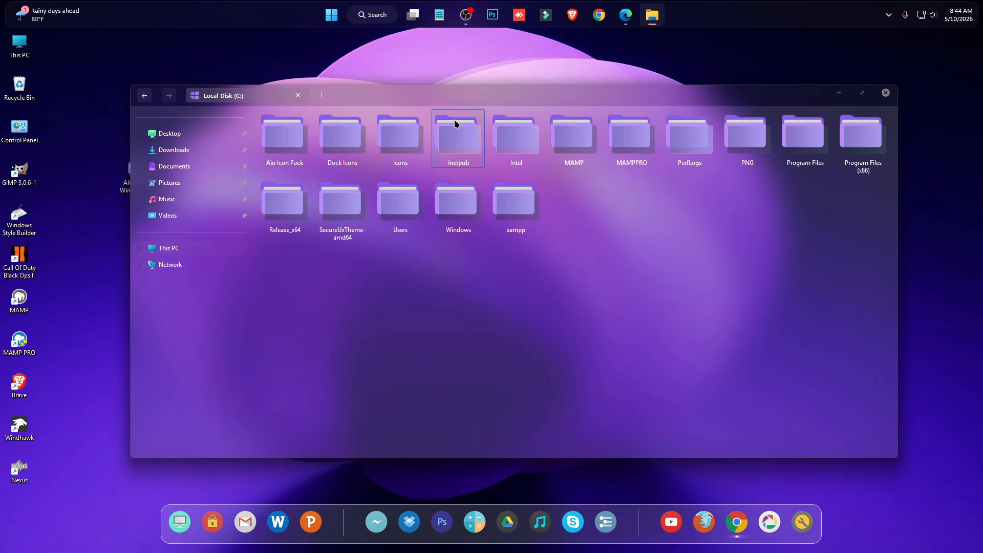
left_click(321, 96)
left_click(276, 97)
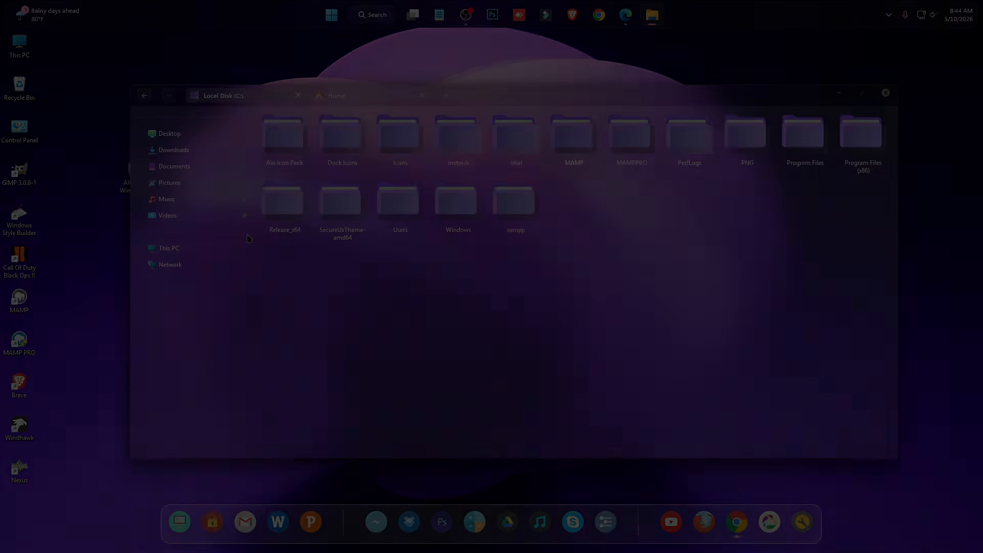